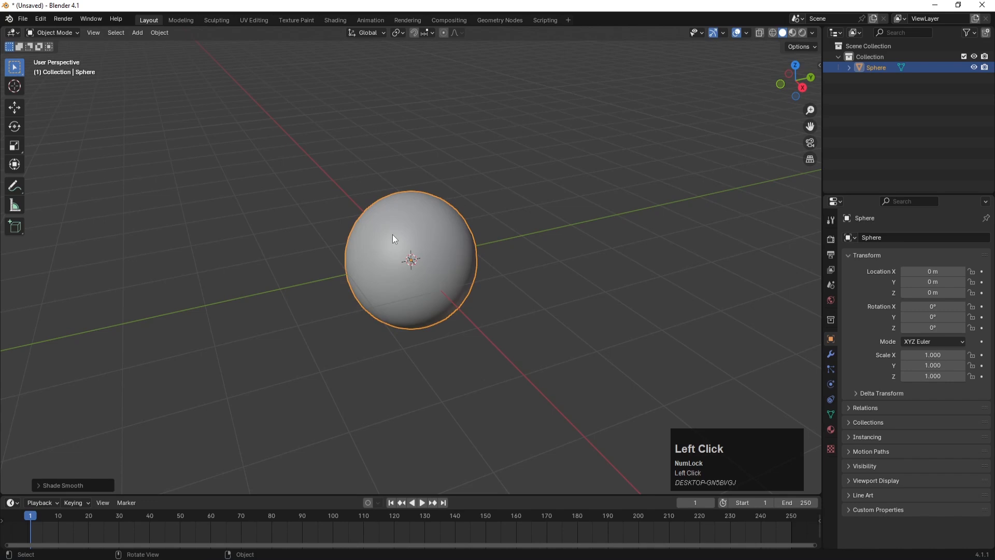
# Step: Turn on X-ray and select the negative-X half of the sphere's vertices in top view, then return to Object Mode
pyautogui.press('KP_7')
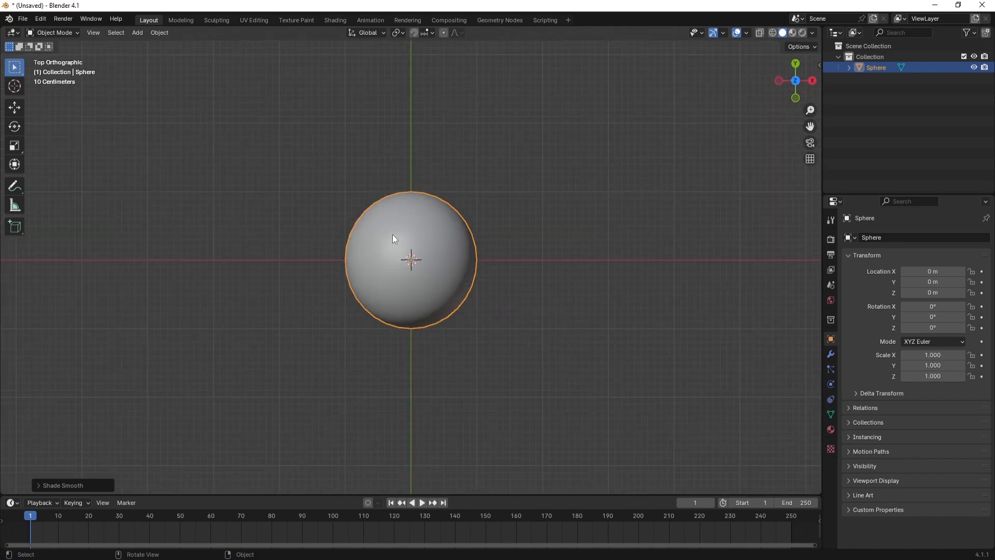
pyautogui.hotkey('alt', 'z')
pyautogui.press('Tab')
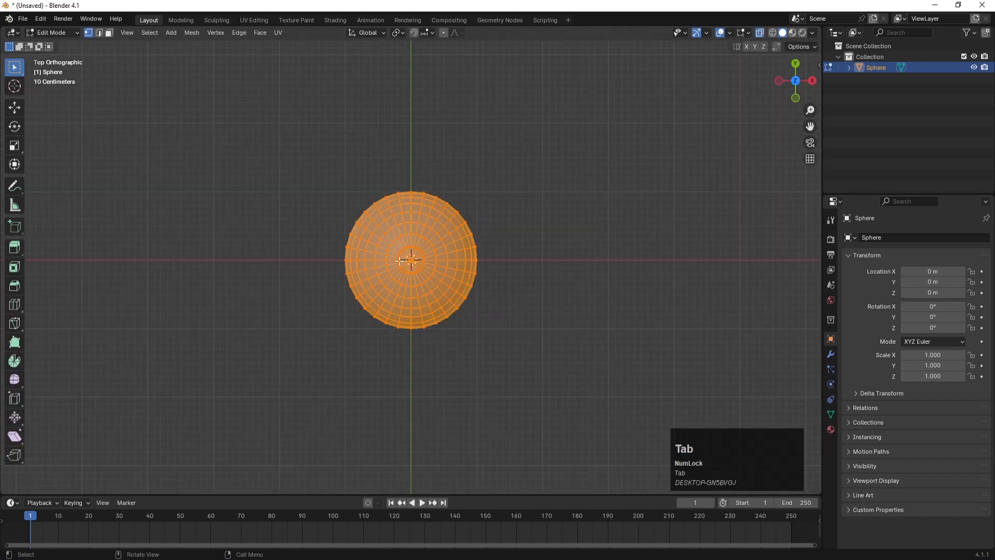
pyautogui.moveTo(310, 142); pyautogui.dragTo(412, 348)
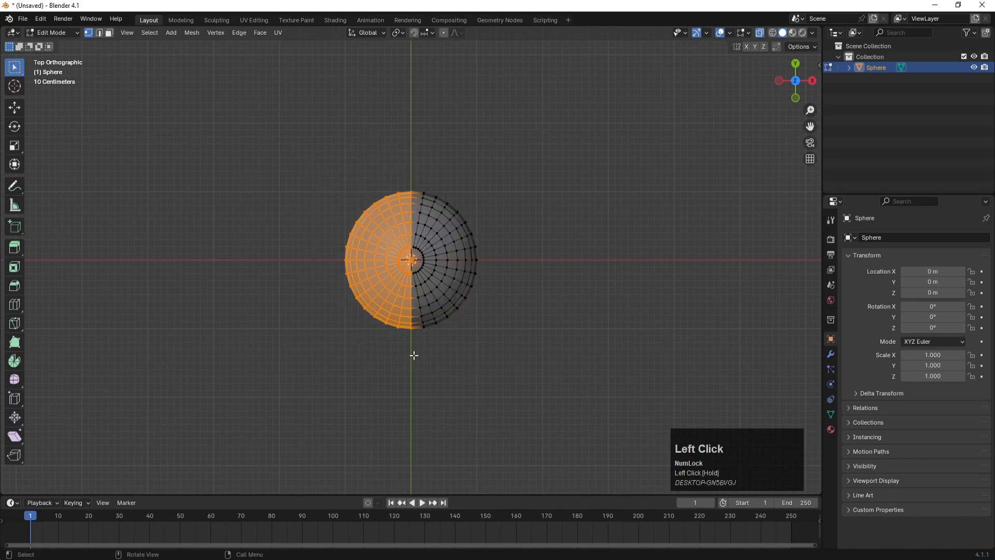
pyautogui.press('Tab')
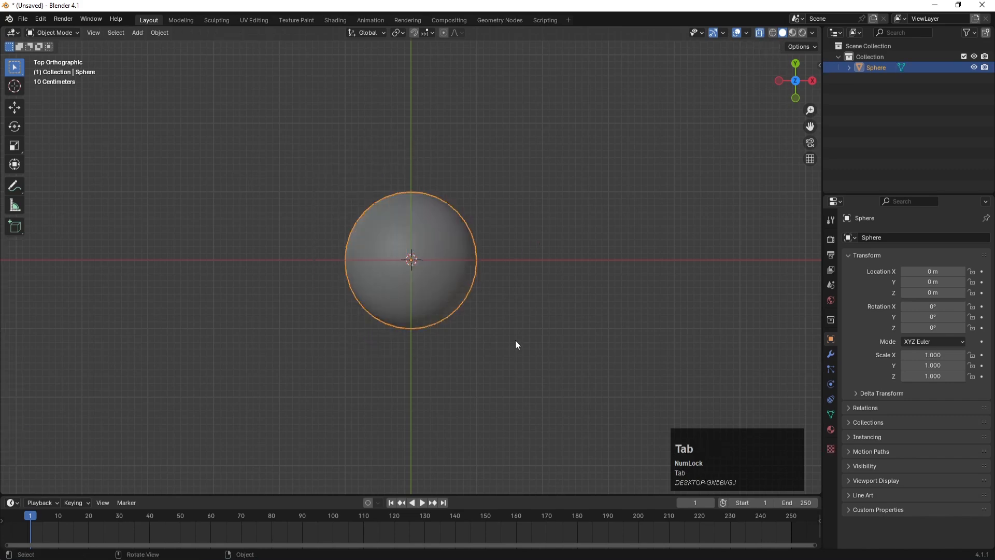
# Step: Switch the viewport shading to Material Preview
pyautogui.moveTo(515, 339); pyautogui.dragTo(473, 247, button='middle')
pyautogui.press('z')
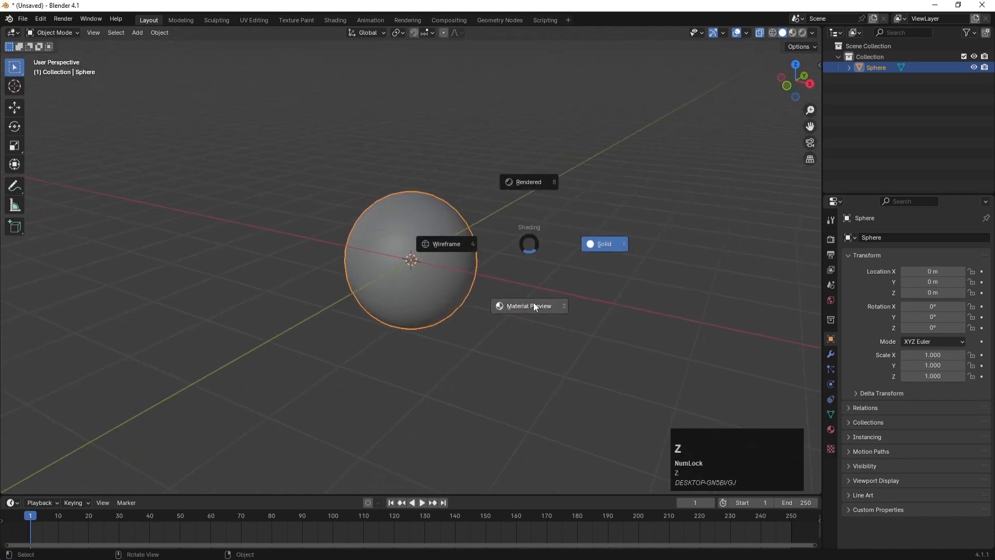
pyautogui.click(533, 307)
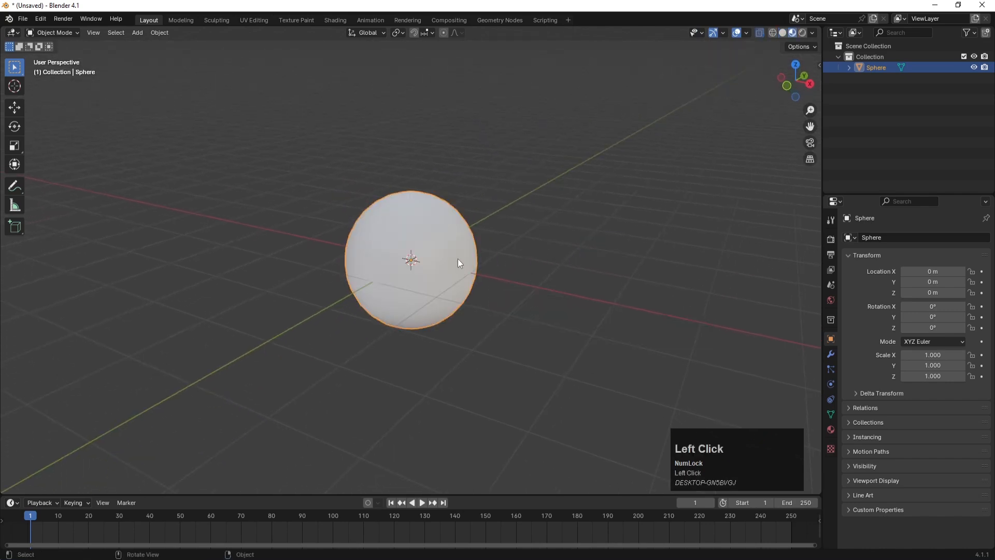
# Step: Add a new material to the sphere and rename it Blacl
pyautogui.click(831, 430)
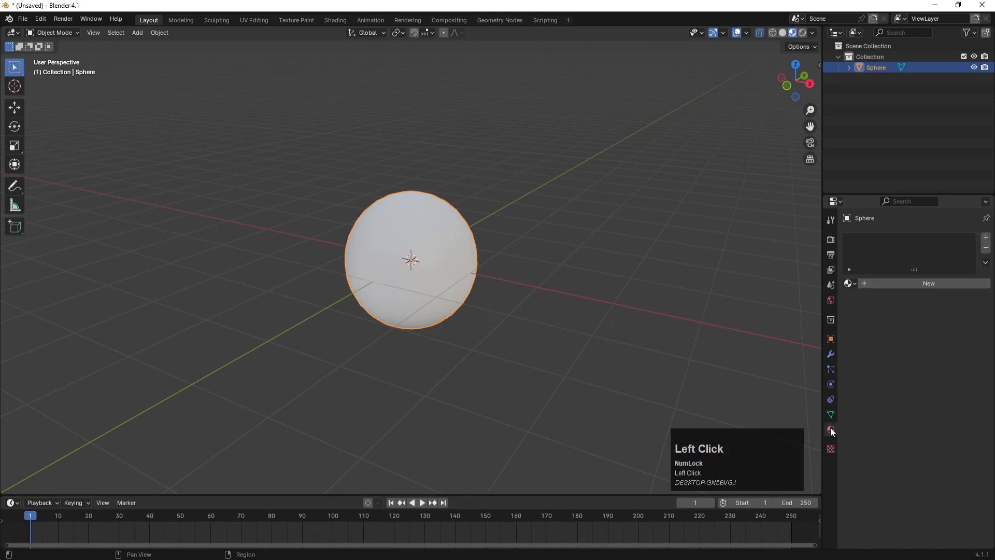
pyautogui.click(881, 284)
pyautogui.doubleClick(869, 240)
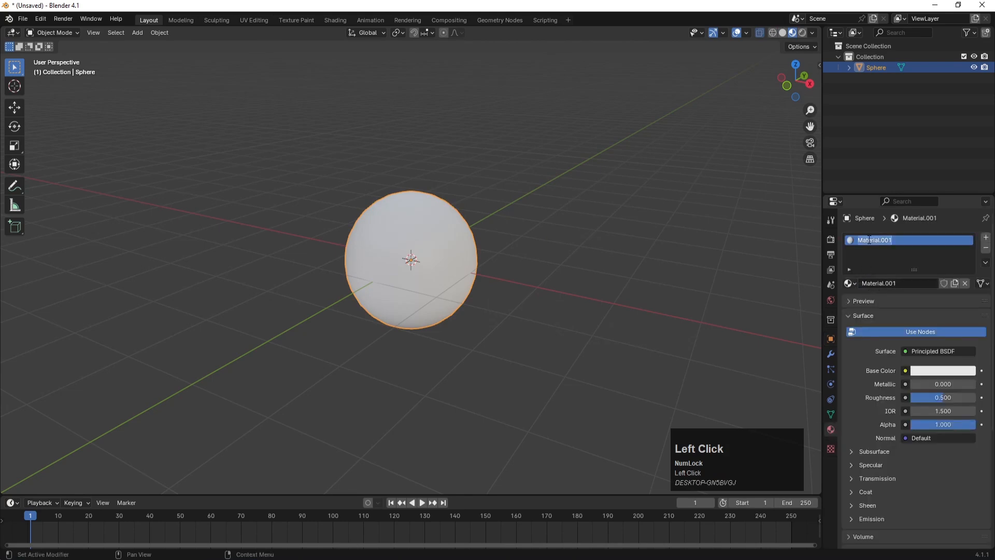
pyautogui.write('Blac')
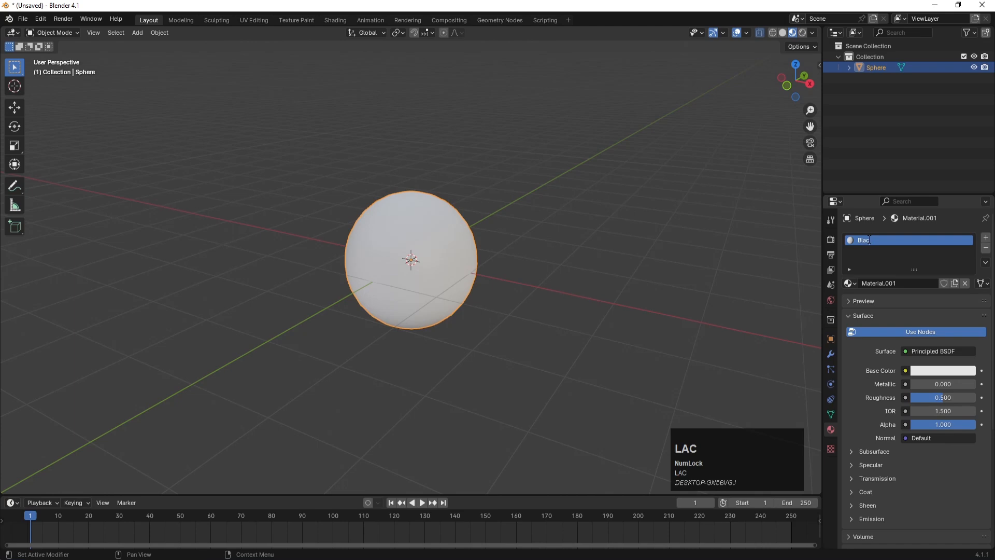
pyautogui.write('k')
pyautogui.press('Return')
# Step: Set the sphere material's base color to black
pyautogui.click(948, 371)
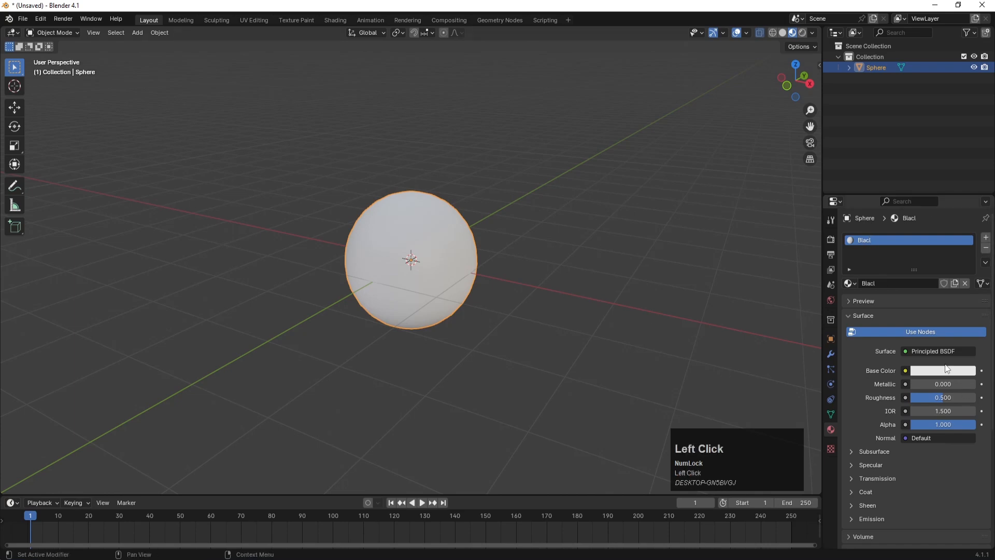
pyautogui.moveTo(968, 275); pyautogui.dragTo(968, 300)
pyautogui.click(511, 278)
pyautogui.click(446, 240)
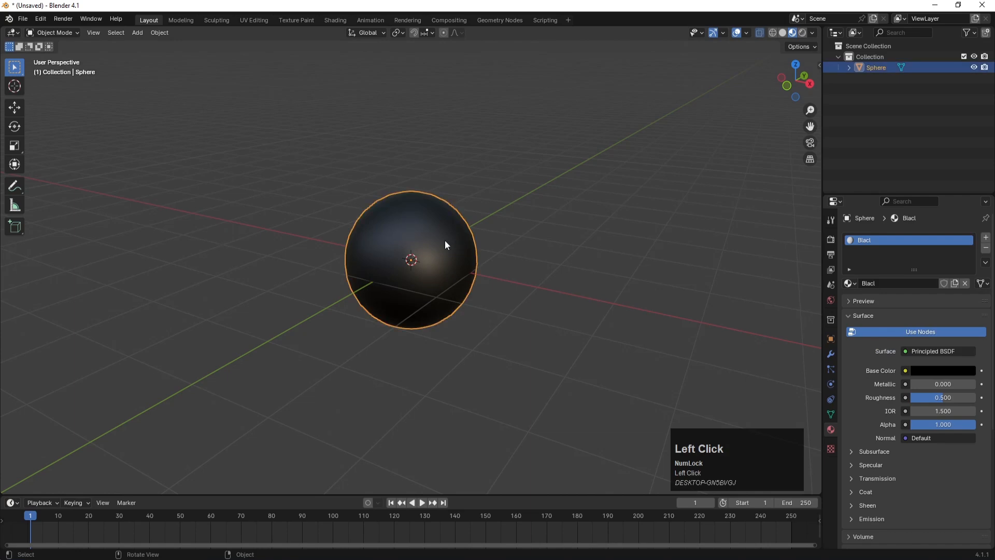
# Step: Select the negative-X half of the sphere in top view and assign it to a newly added second material slot
pyautogui.press('Tab')
pyautogui.press('KP_7')
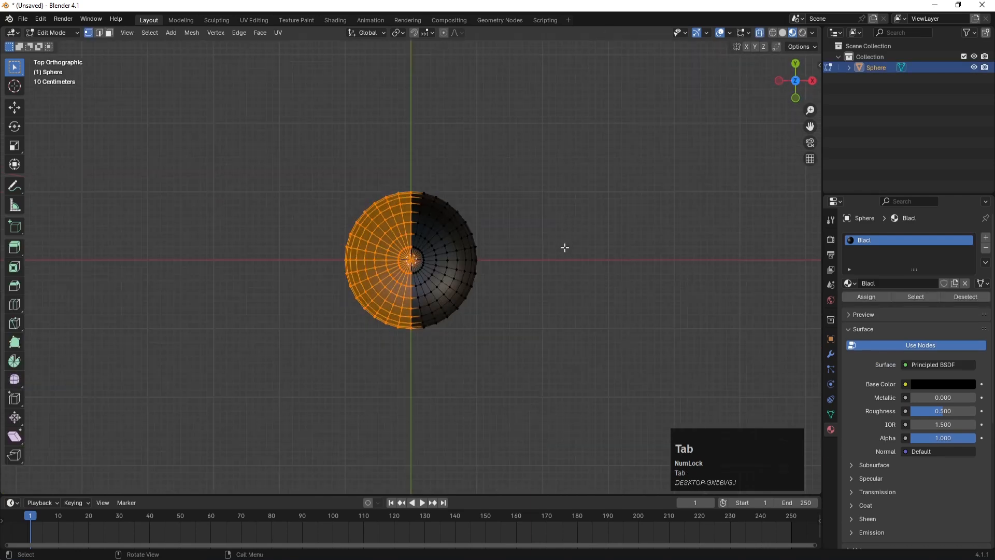
pyautogui.moveTo(286, 164); pyautogui.dragTo(409, 372)
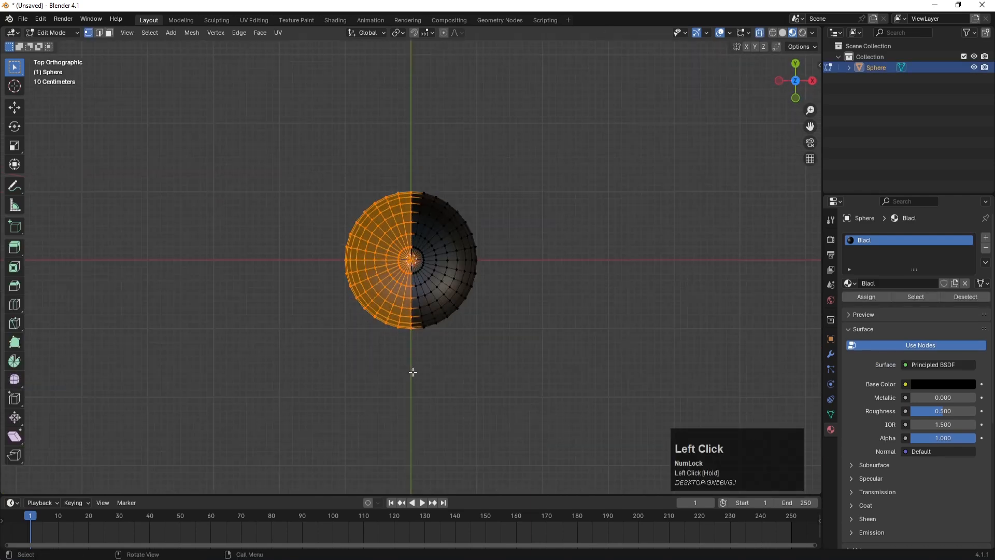
pyautogui.click(985, 239)
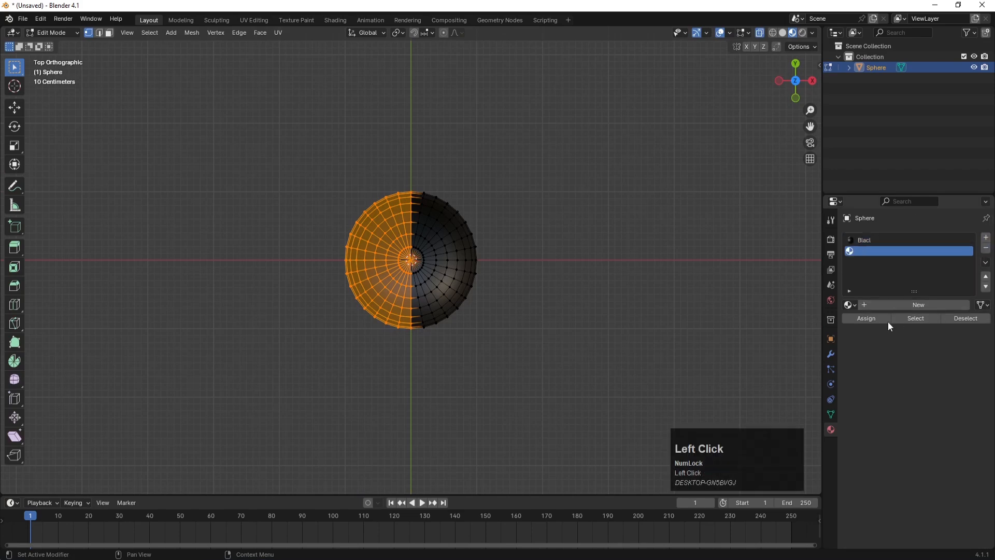
pyautogui.click(866, 318)
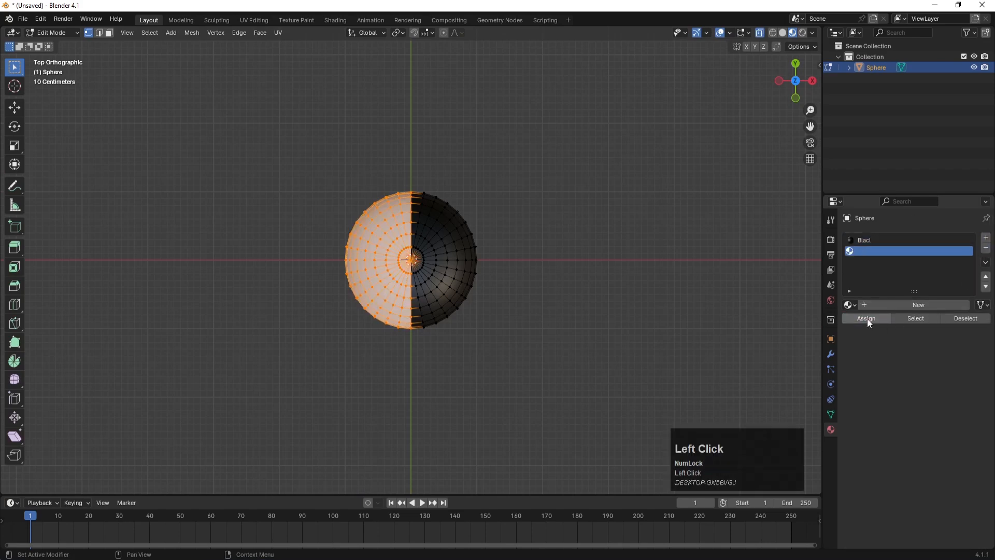
# Step: Create a new material in the second slot, name it White, and leave Edit Mode
pyautogui.click(890, 305)
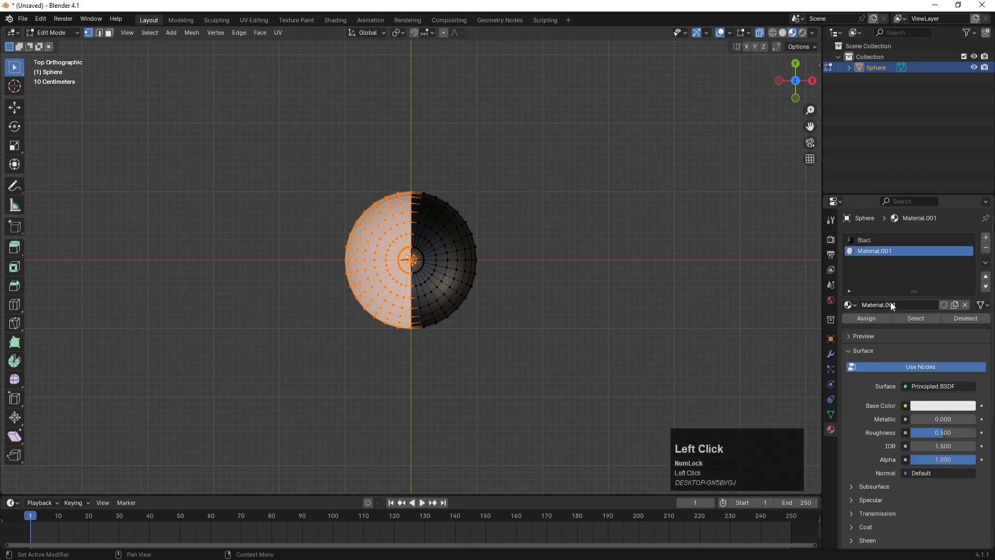
pyautogui.doubleClick(872, 249)
pyautogui.write('White')
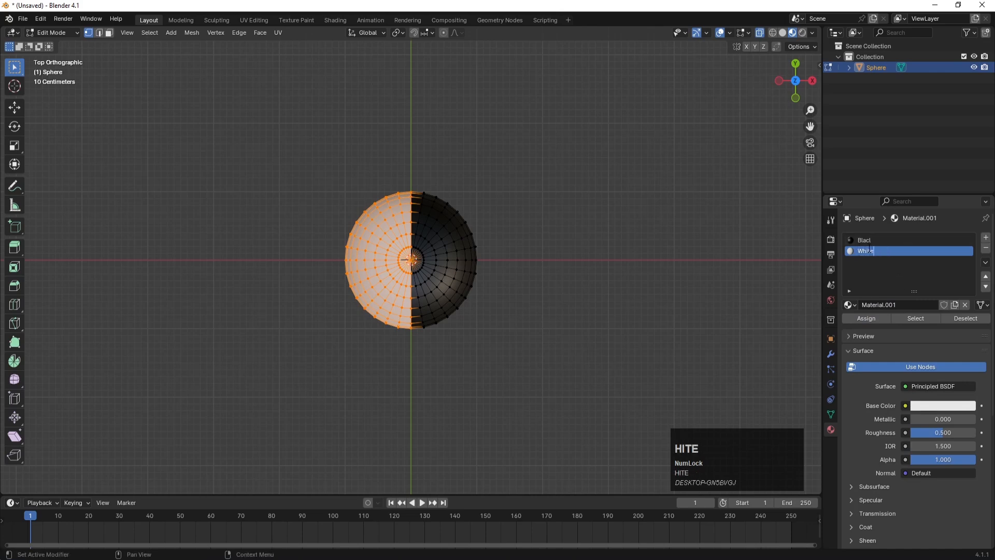
pyautogui.press('Return')
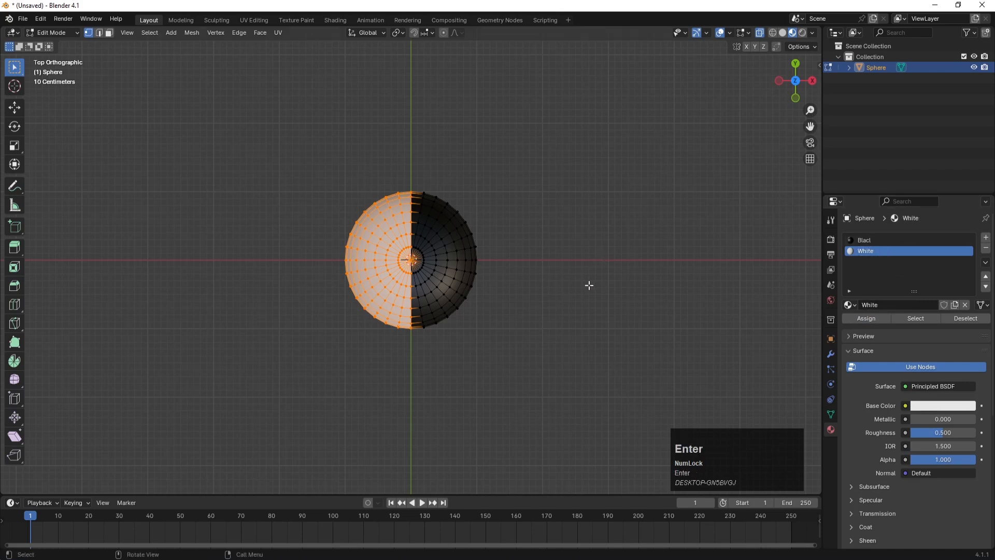
pyautogui.moveTo(589, 285); pyautogui.dragTo(391, 319, button='middle')
pyautogui.press('Tab')
pyautogui.click(544, 220)
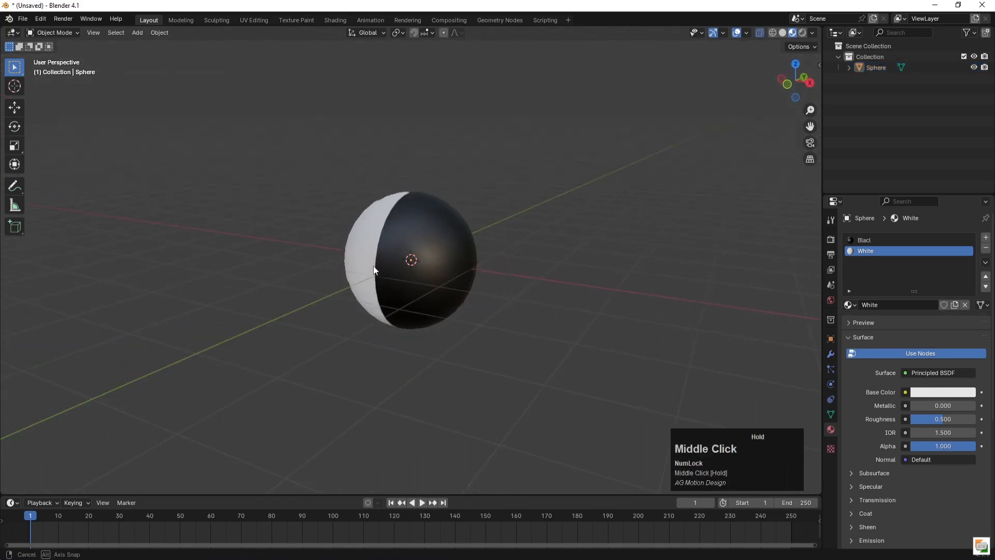
# Step: Select the sphere and apply its Scale, followed by its Rotation & Scale
pyautogui.scroll(-3, 391, 319)
pyautogui.click(436, 295)
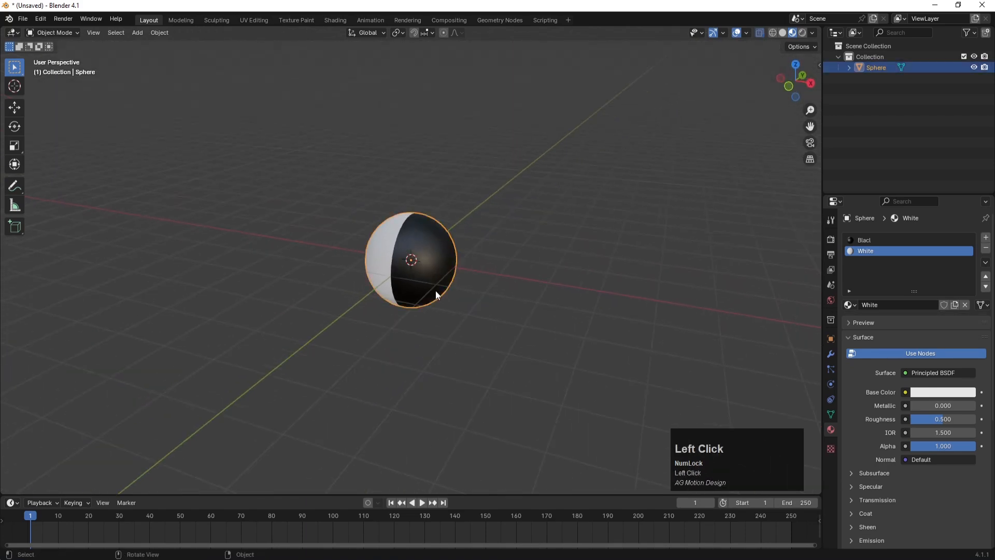
pyautogui.hotkey('ctrl', 'a')
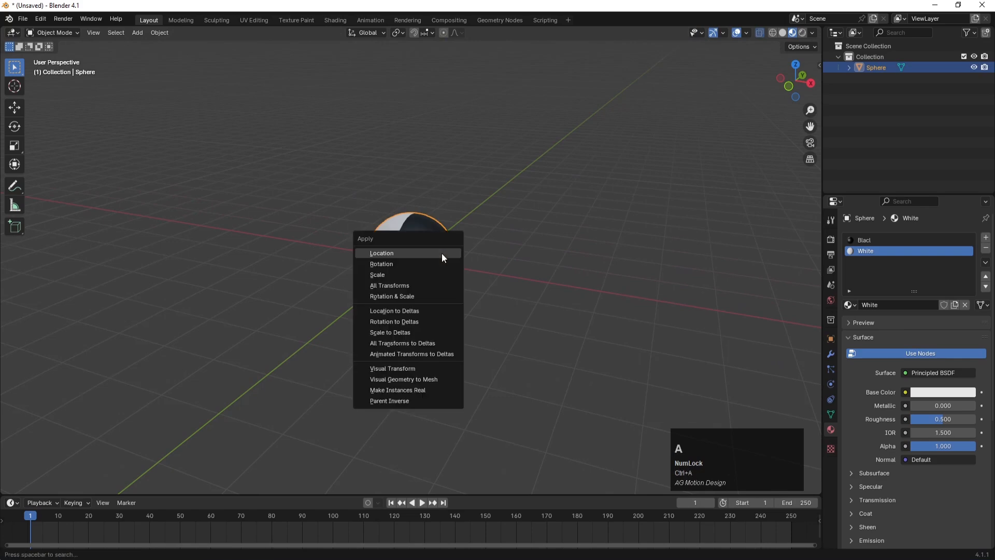
pyautogui.click(396, 275)
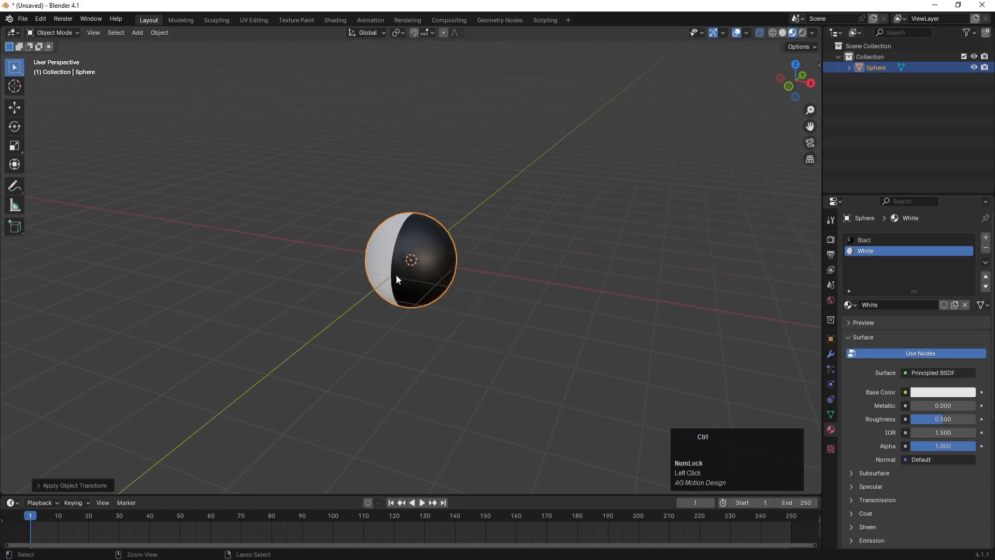
pyautogui.hotkey('ctrl', 'a')
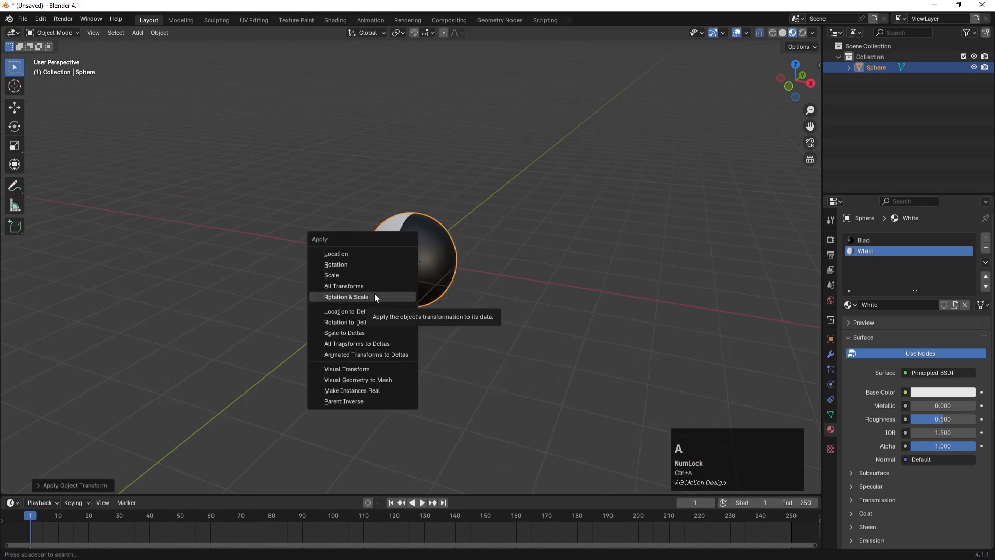
pyautogui.click(413, 296)
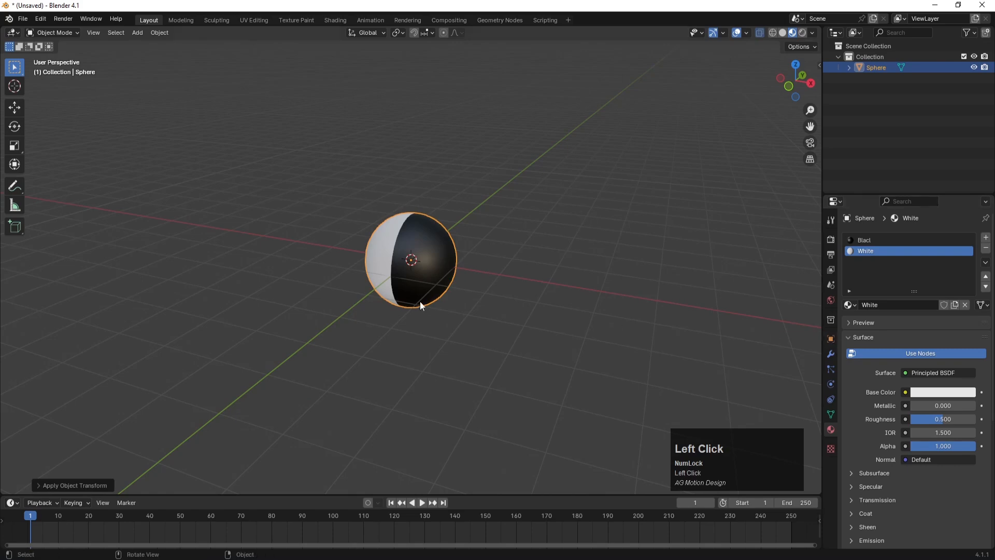
# Step: Try shifting the sphere's X location to 0.64 m and undo the move
pyautogui.click(831, 338)
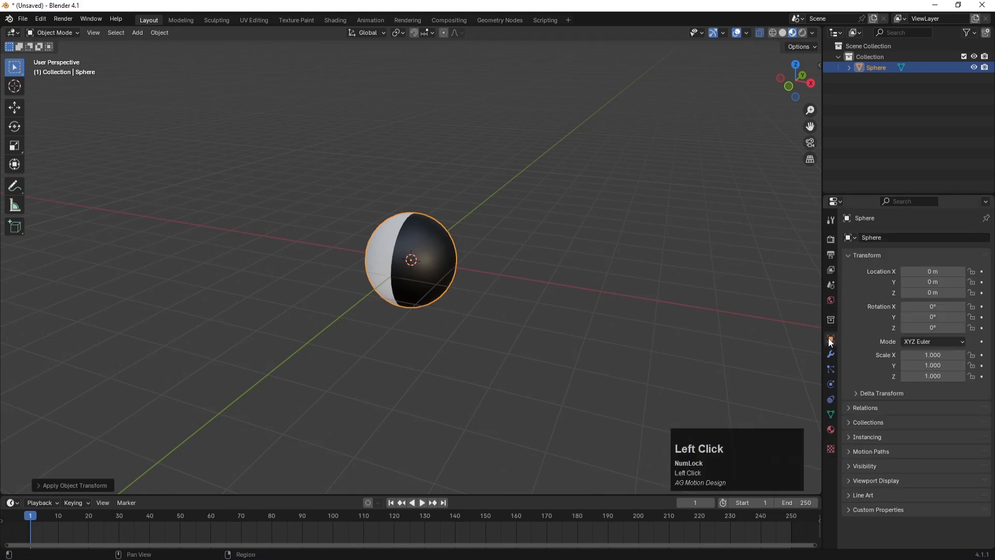
pyautogui.moveTo(925, 271); pyautogui.dragTo(951, 271)
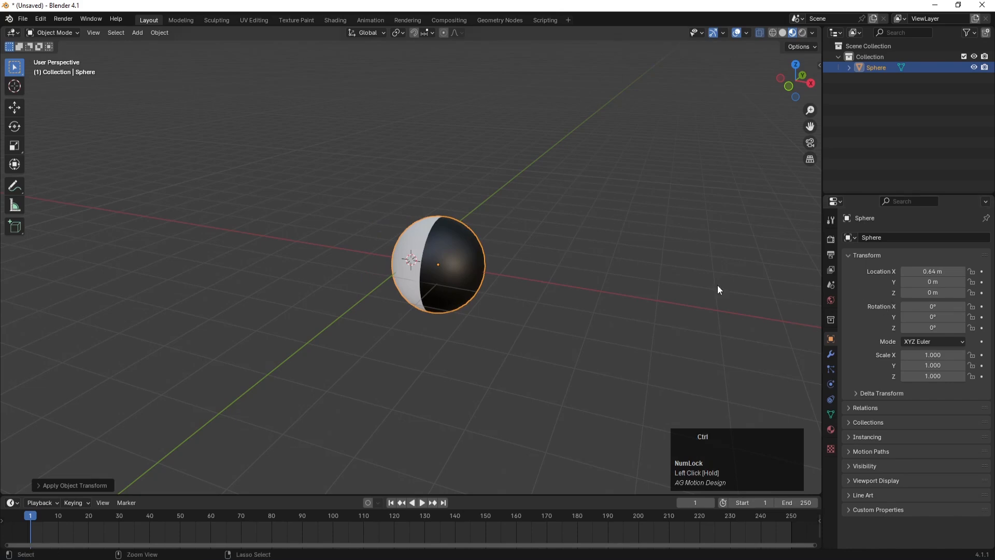
pyautogui.hotkey('ctrl', 'z')
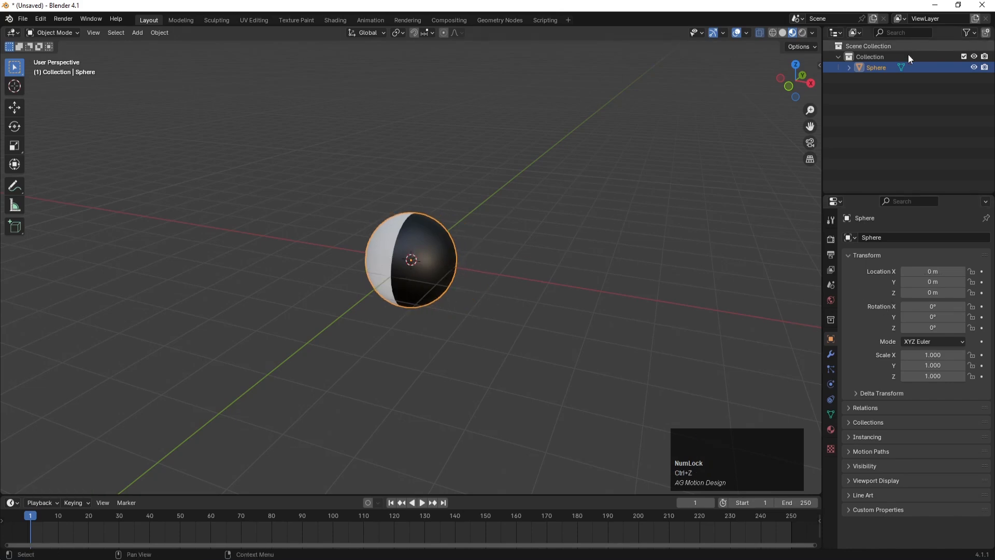
# Step: Duplicate the sphere and set the copy's X location to 5 m
pyautogui.click(878, 67)
pyautogui.hotkey('ctrl', 'c')
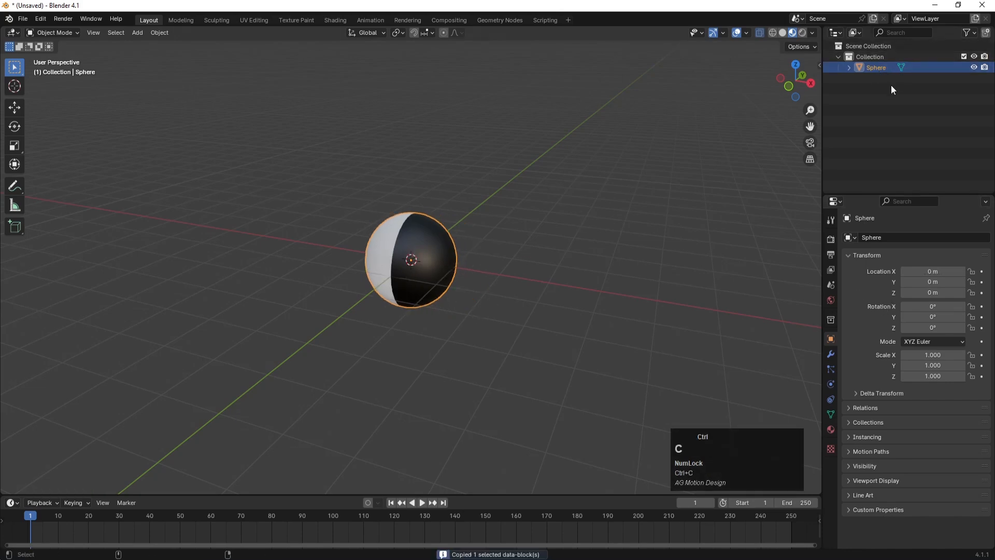
pyautogui.hotkey('ctrl', 'v')
pyautogui.click(884, 82)
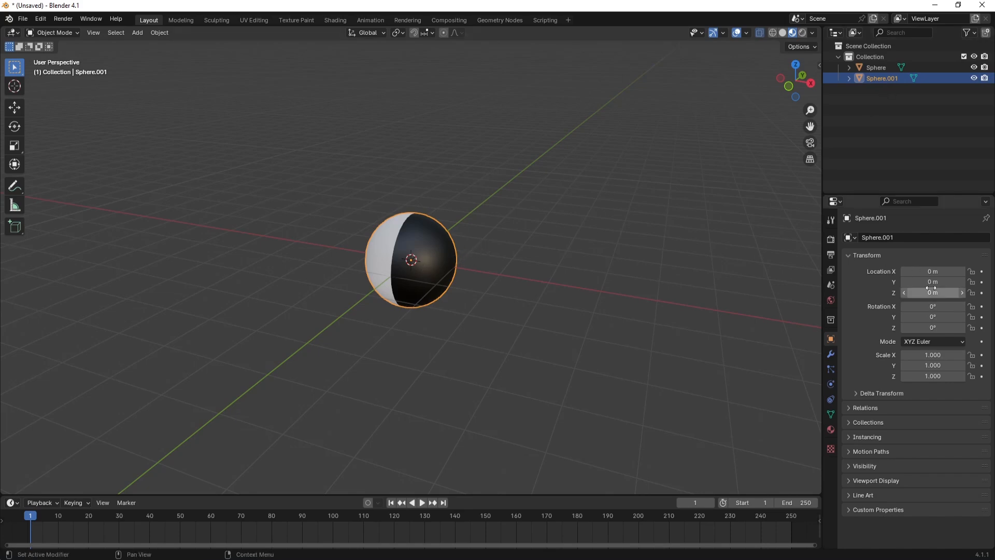
pyautogui.click(925, 269)
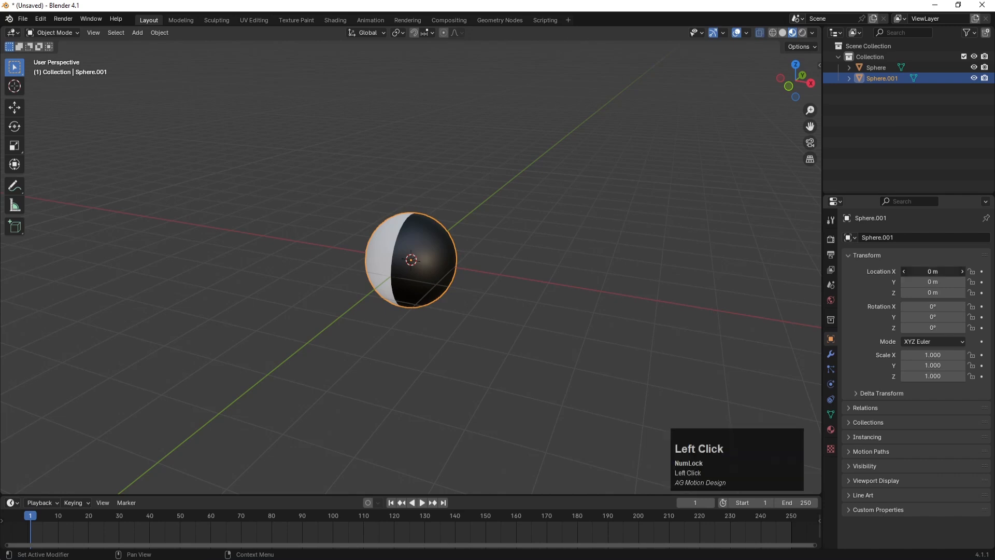
pyautogui.write('5\\')
pyautogui.press('Return')
pyautogui.scroll(-4, 419, 340)
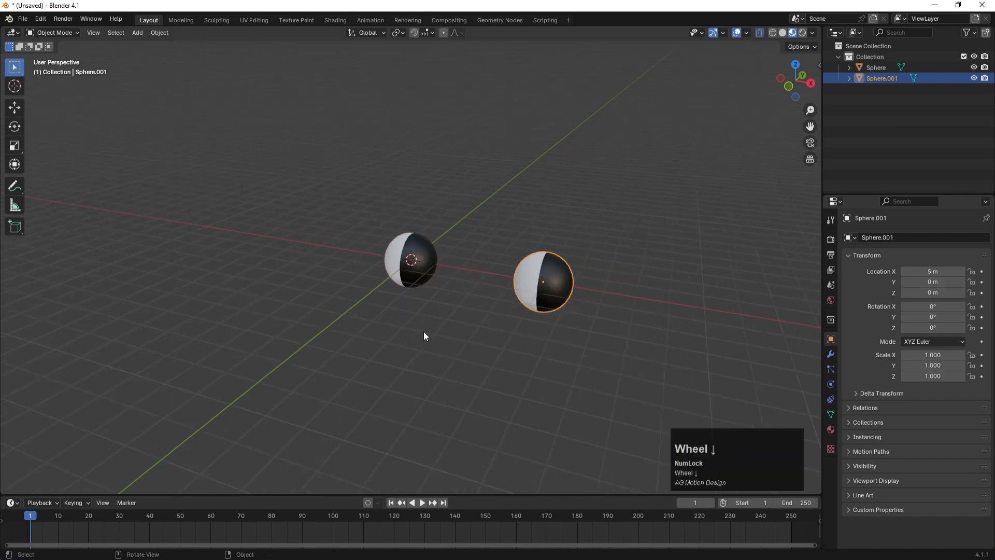
# Step: Duplicate the second sphere and set the new copy's X location to 10 m
pyautogui.click(879, 78)
pyautogui.hotkey('ctrl', 'c')
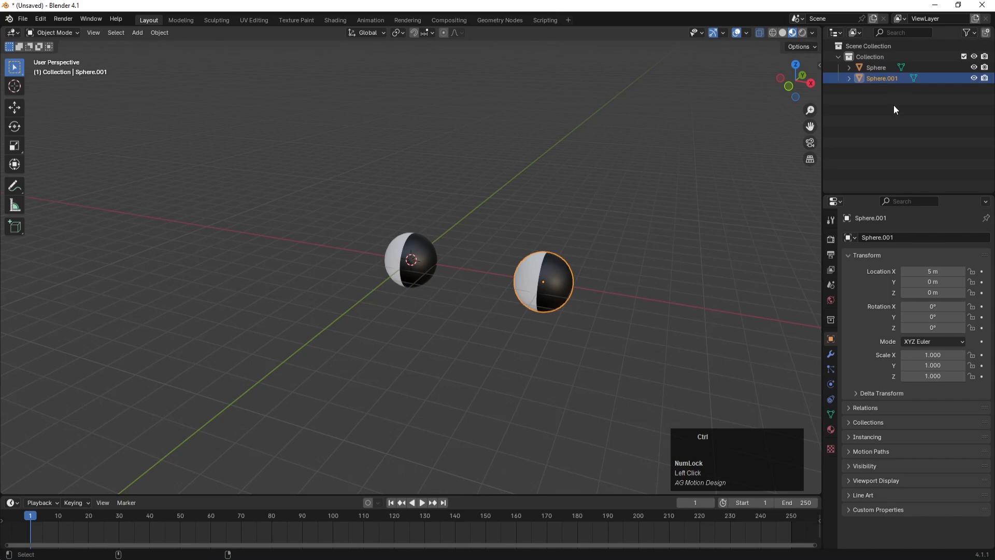
pyautogui.hotkey('ctrl', 'v')
pyautogui.click(881, 89)
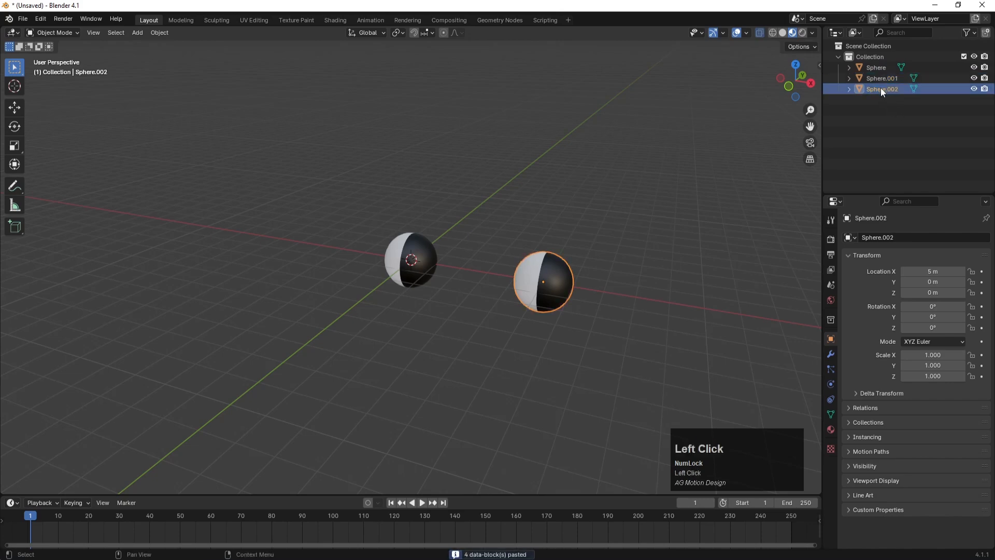
pyautogui.click(929, 271)
pyautogui.write('10')
pyautogui.press('Return')
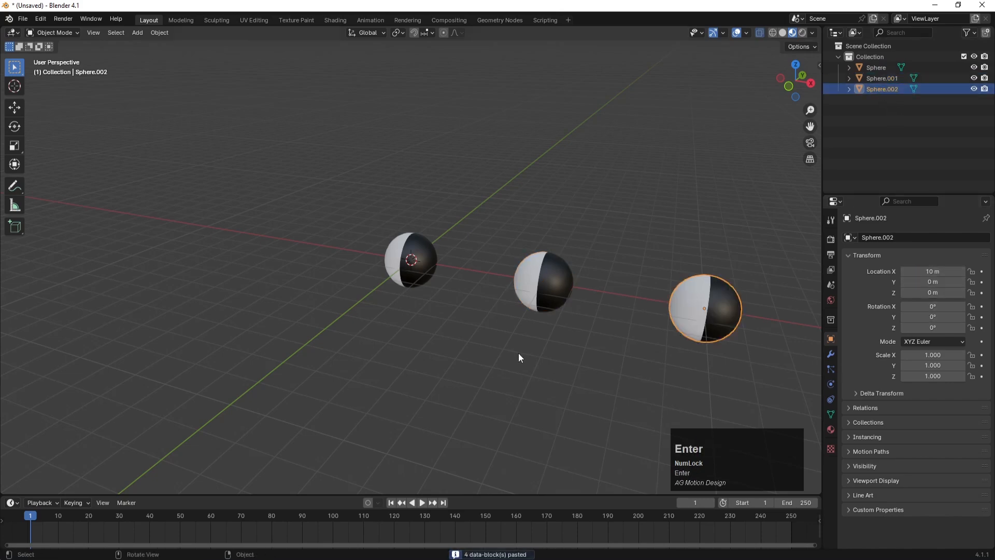
pyautogui.click(493, 353)
# Step: Duplicate the original sphere at the origin and set the copy's X location to -5 m
pyautogui.click(875, 66)
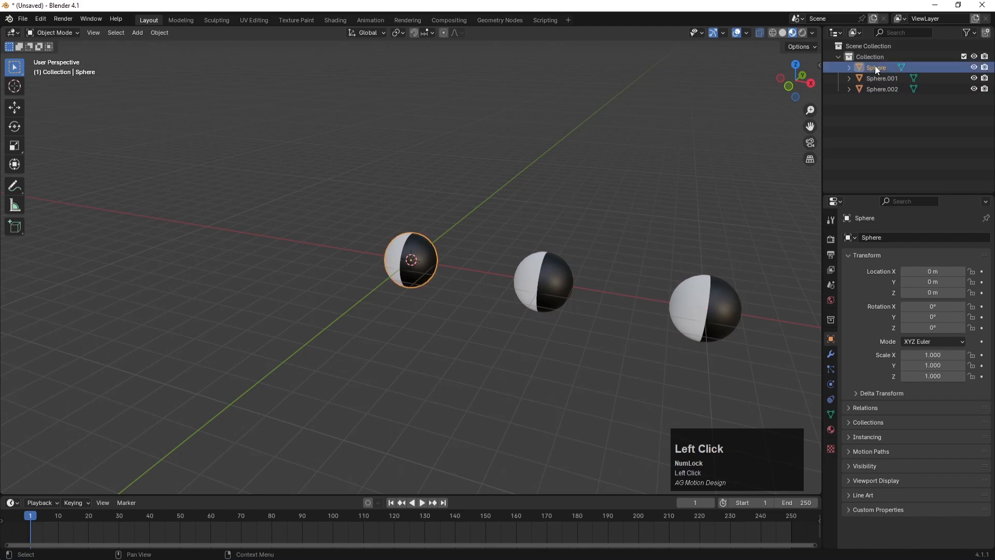
pyautogui.hotkey('ctrl', 'c')
pyautogui.hotkey('ctrl', 'v')
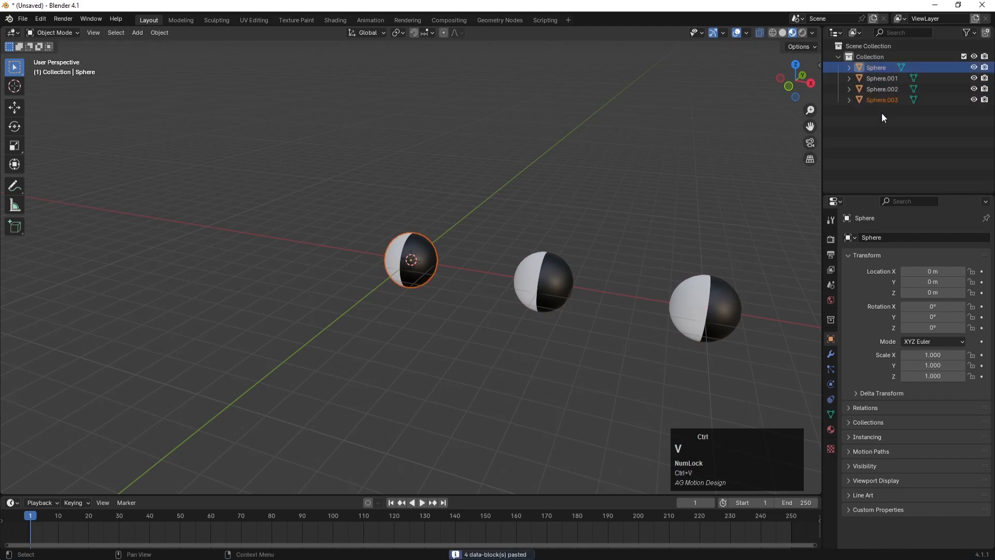
pyautogui.click(884, 100)
pyautogui.moveTo(884, 101)
pyautogui.mouseDown()
pyautogui.moveTo(881, 63)
pyautogui.moveTo(884, 108)
pyautogui.mouseUp()
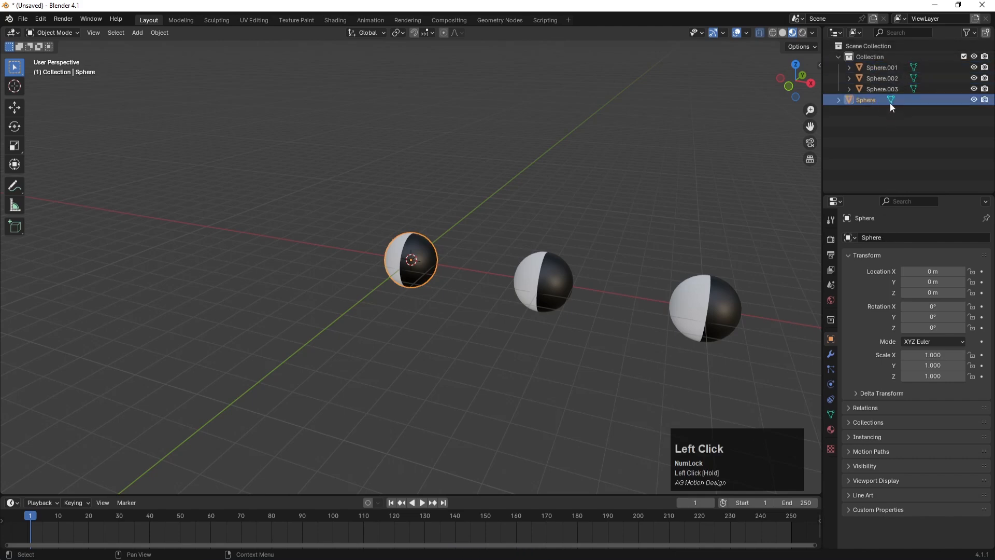
pyautogui.hotkey('ctrl', 'z')
pyautogui.click(881, 98)
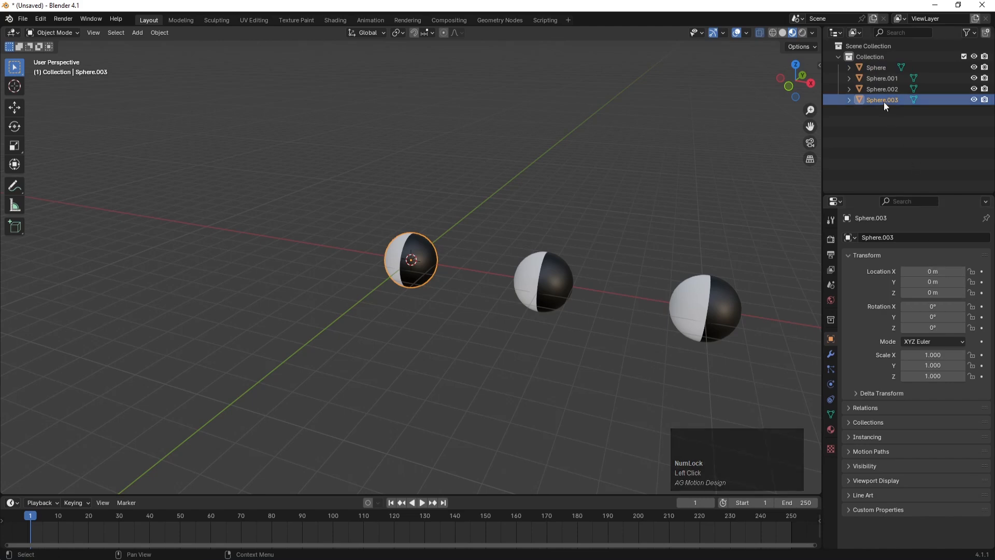
pyautogui.click(934, 272)
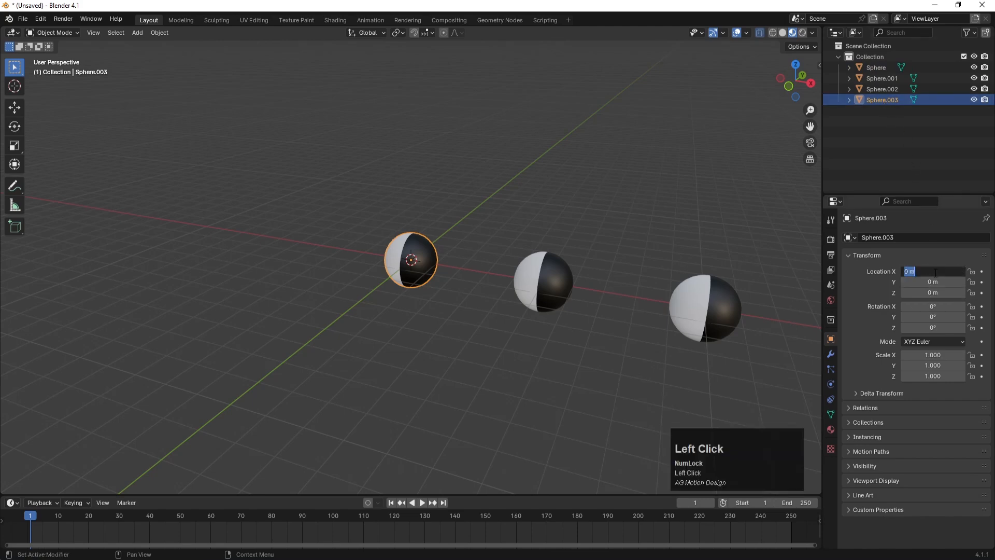
pyautogui.write('-5')
pyautogui.press('Return')
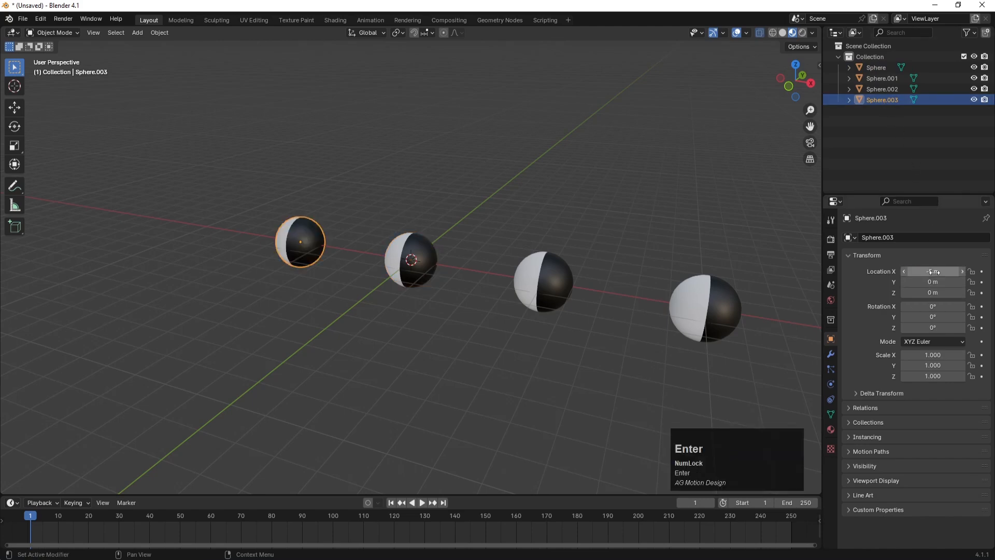
# Step: Duplicate the sphere at -5 m, set the new copy's X location to -10 m, and clear the selection
pyautogui.click(878, 104)
pyautogui.hotkey('ctrl', 'c')
pyautogui.hotkey('ctrl', 'v')
pyautogui.click(887, 125)
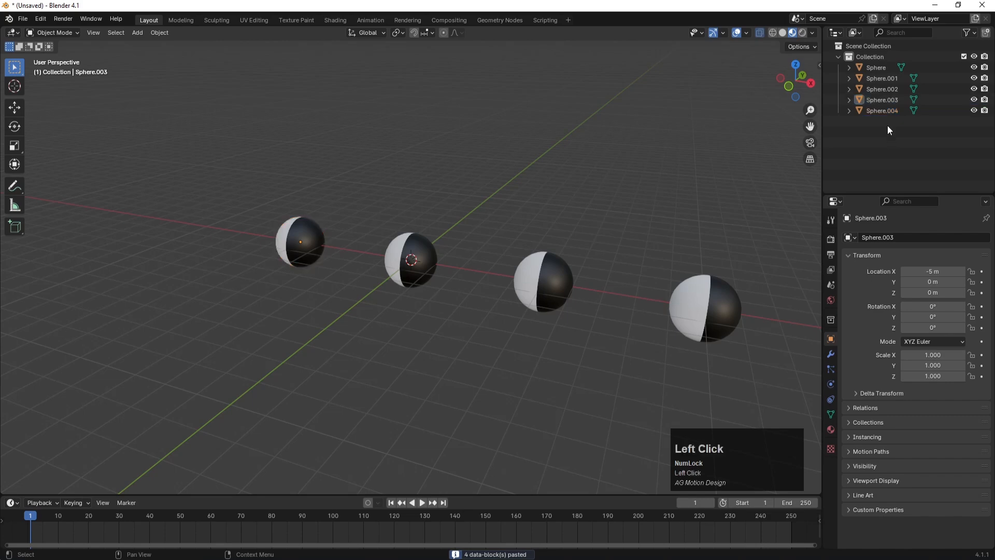
pyautogui.click(883, 110)
pyautogui.click(935, 271)
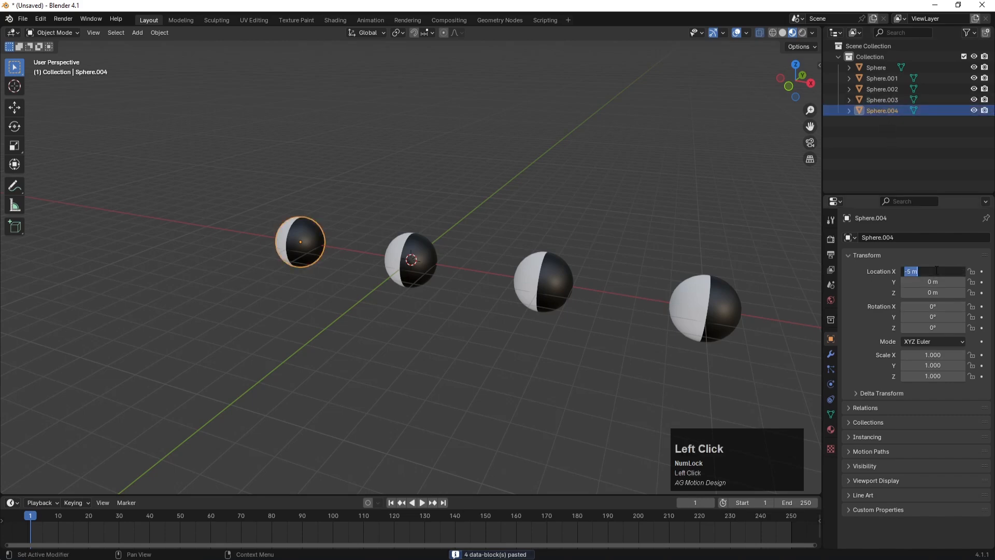
pyautogui.write('-10')
pyautogui.press('Return')
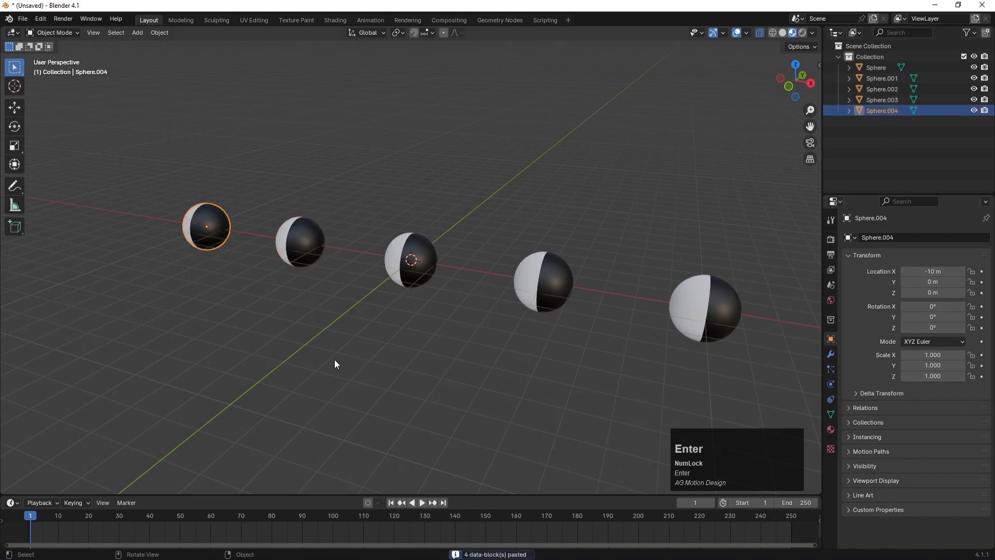
pyautogui.click(294, 344)
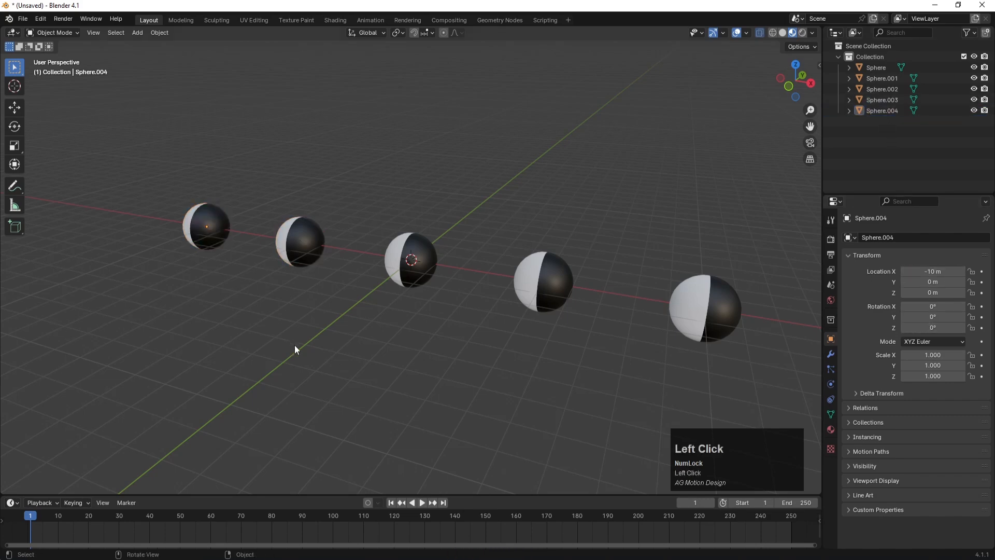
pyautogui.click(422, 260)
pyautogui.click(433, 324)
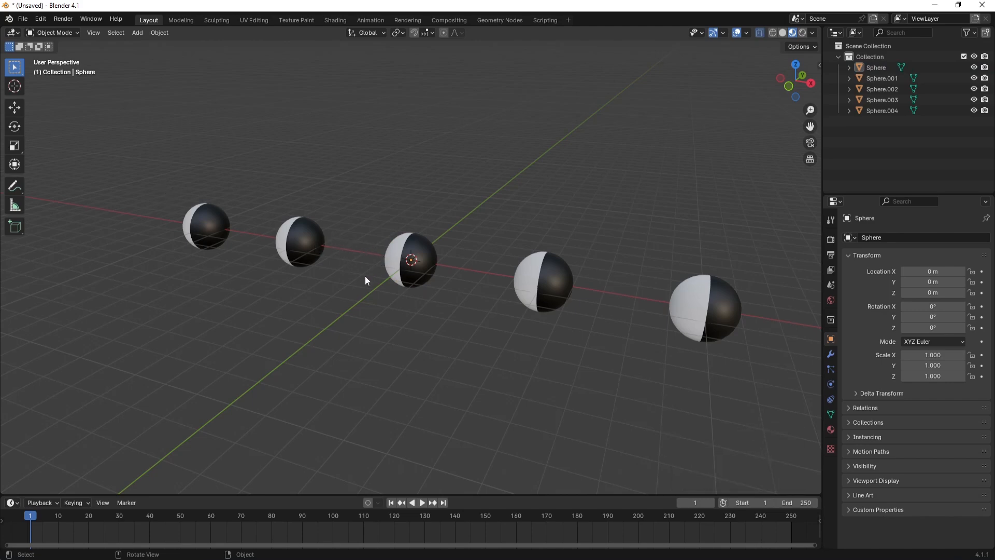
# Step: In the front view, move the sphere at -5 m along the X axis and set its X location to -2 m
pyautogui.press('KP_1')
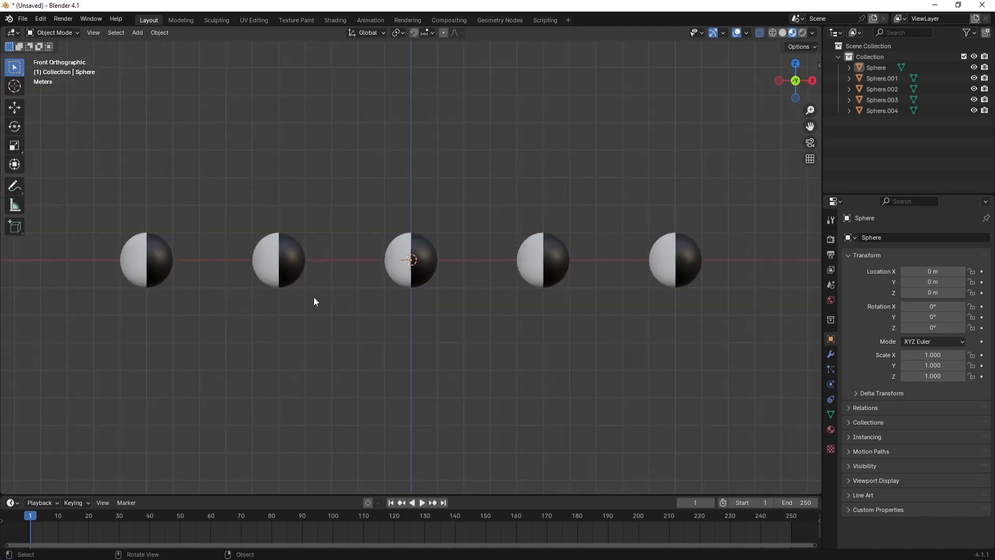
pyautogui.click(286, 276)
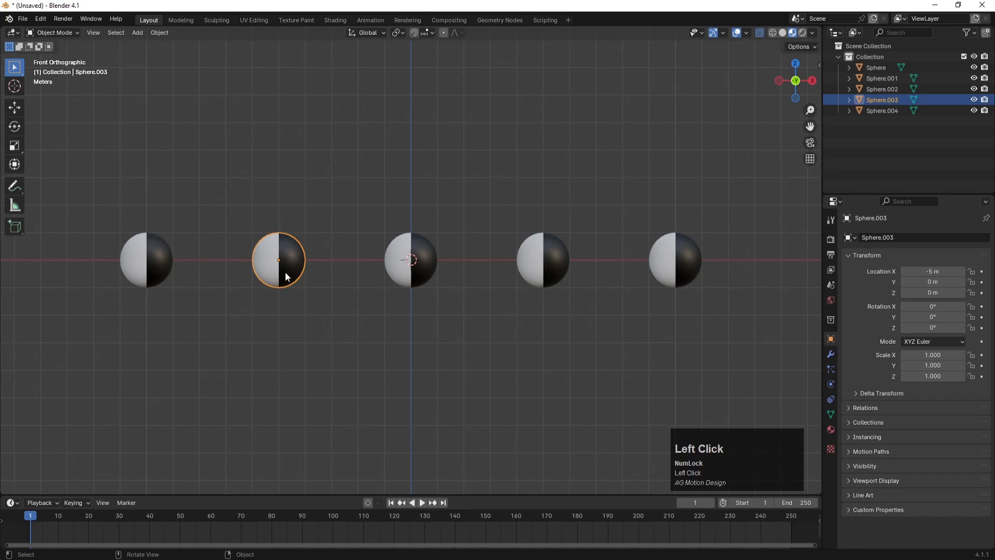
pyautogui.press('g')
pyautogui.press('x')
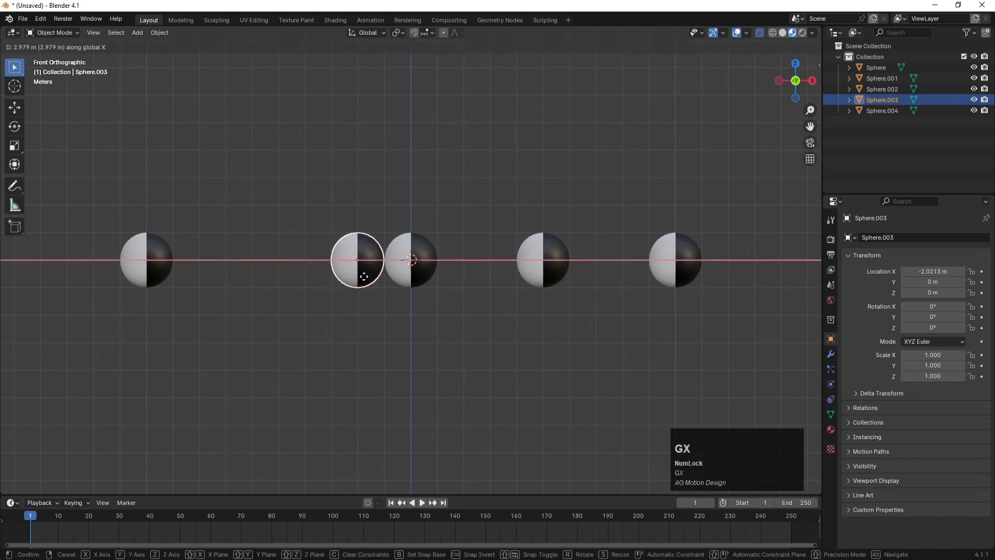
pyautogui.click(364, 276)
pyautogui.click(934, 271)
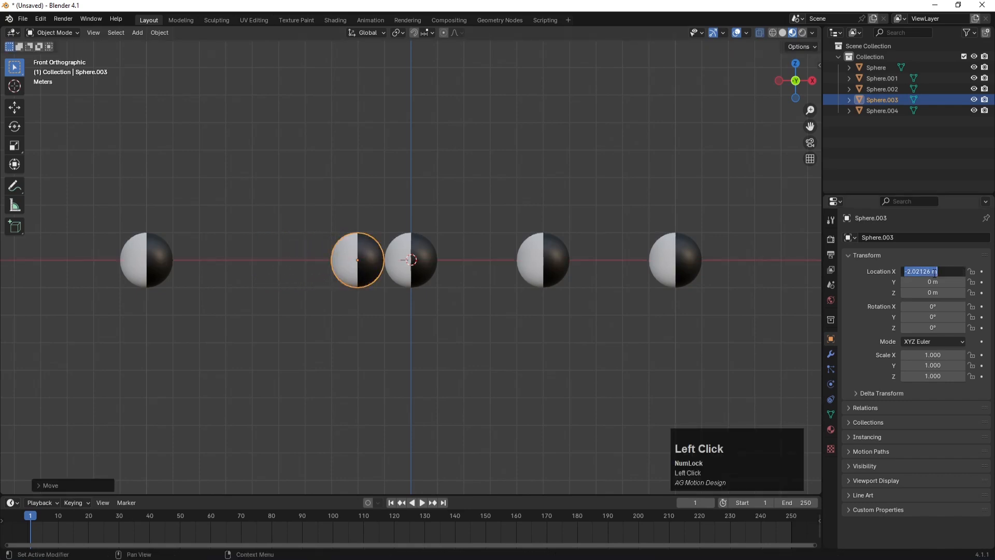
pyautogui.write('-2')
pyautogui.press('Return')
pyautogui.click(263, 301)
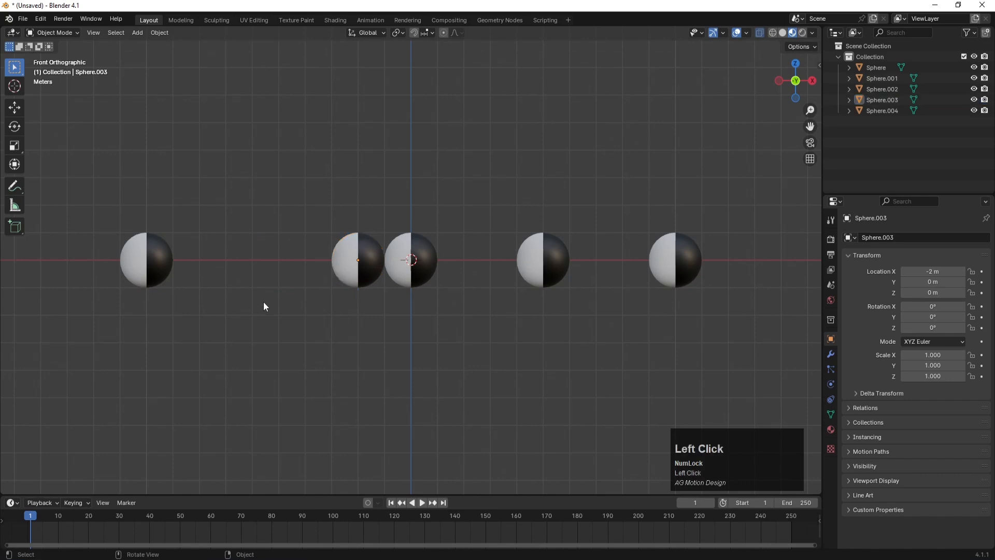
# Step: Set the X location of the sphere at -10 m to -7 m and deselect it
pyautogui.click(151, 254)
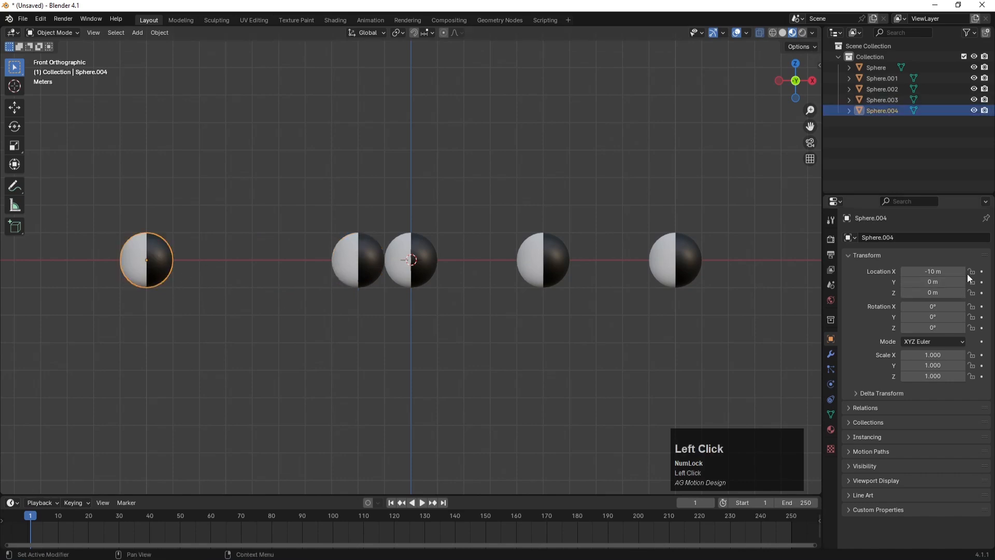
pyautogui.click(943, 272)
pyautogui.write('-')
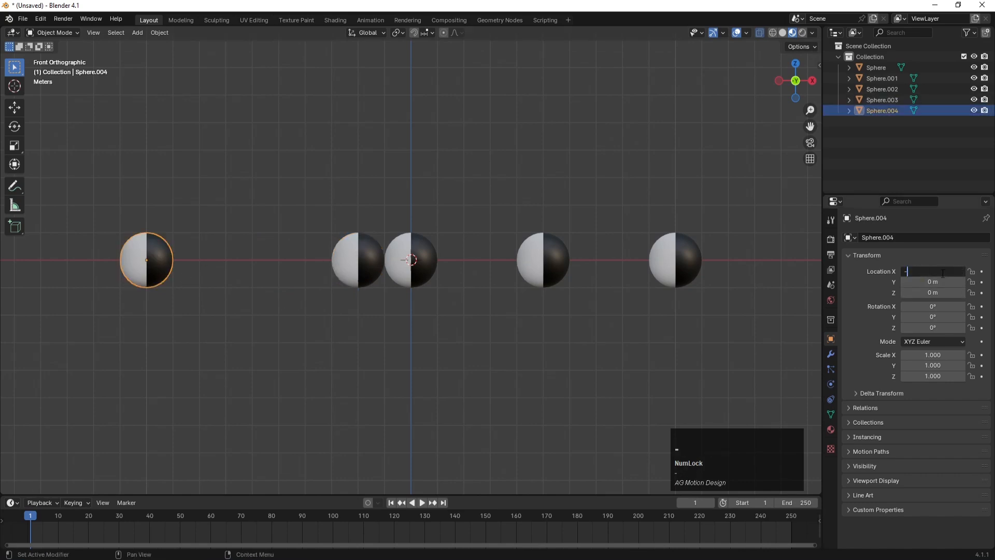
pyautogui.write('7')
pyautogui.press('Return')
pyautogui.click(368, 343)
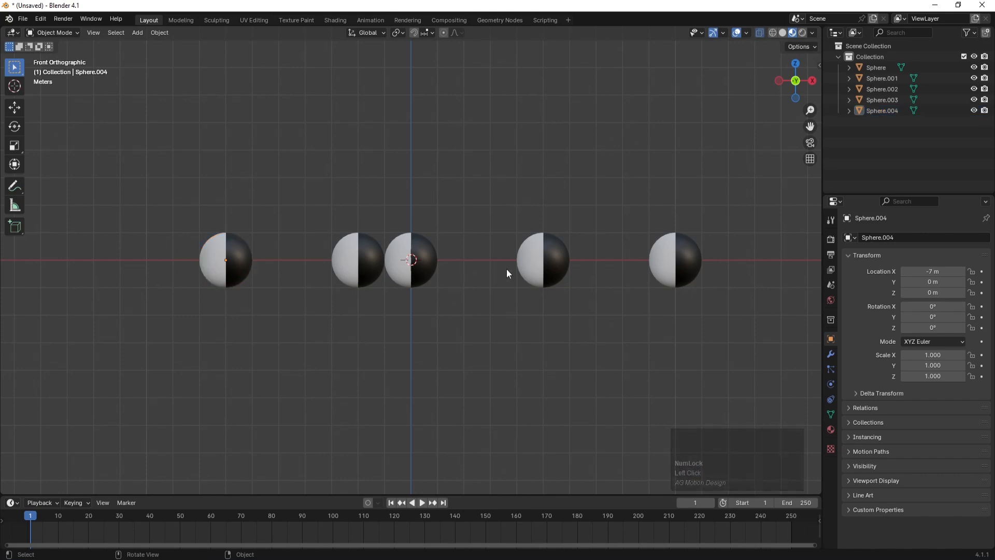
# Step: Select the sphere at the origin and keyframe its X location of 0 m at frame 1
pyautogui.scroll(3, 466, 285)
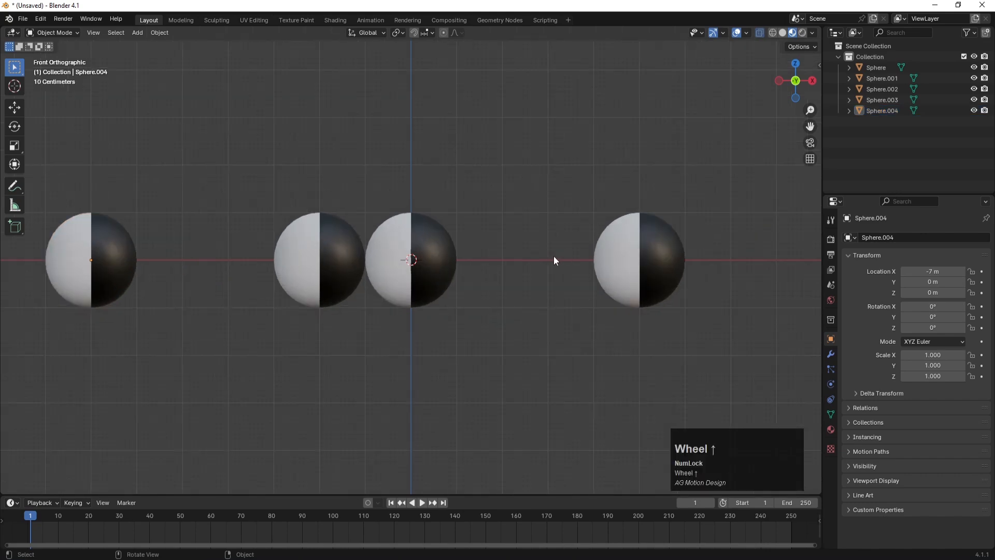
pyautogui.moveTo(524, 251); pyautogui.dragTo(483, 259, button='middle')
pyautogui.scroll(-3, 482, 264)
pyautogui.scroll(2, 483, 267)
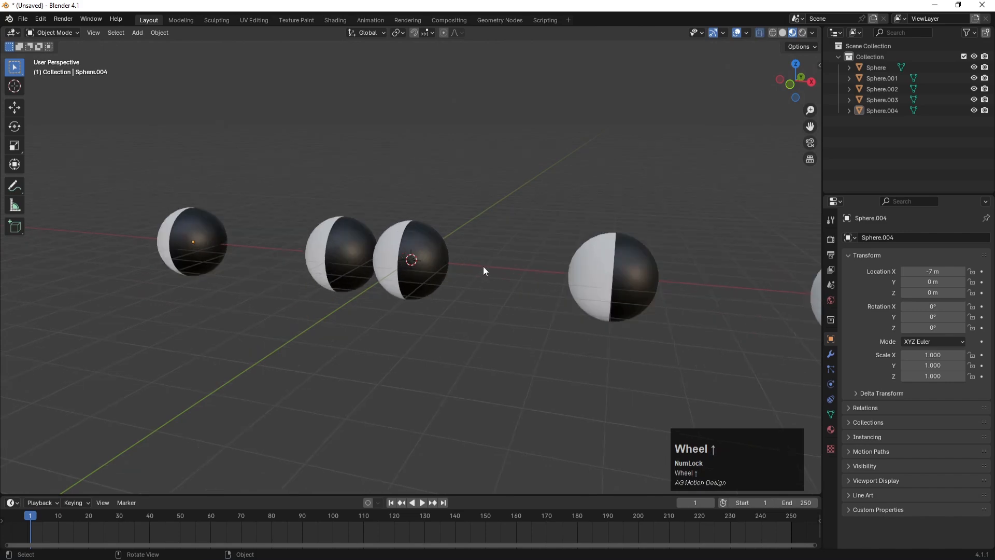
pyautogui.press('KP_1')
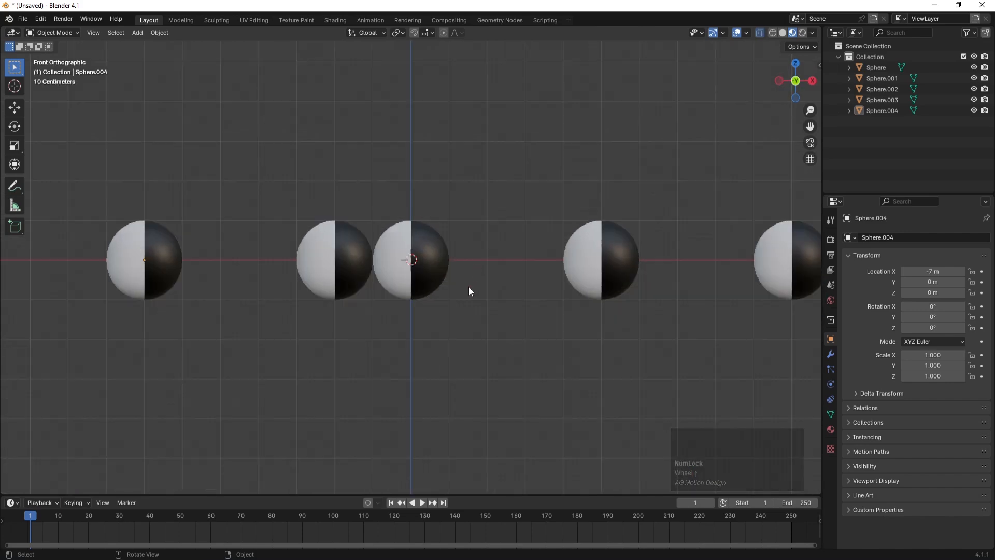
pyautogui.click(468, 287)
pyautogui.click(430, 247)
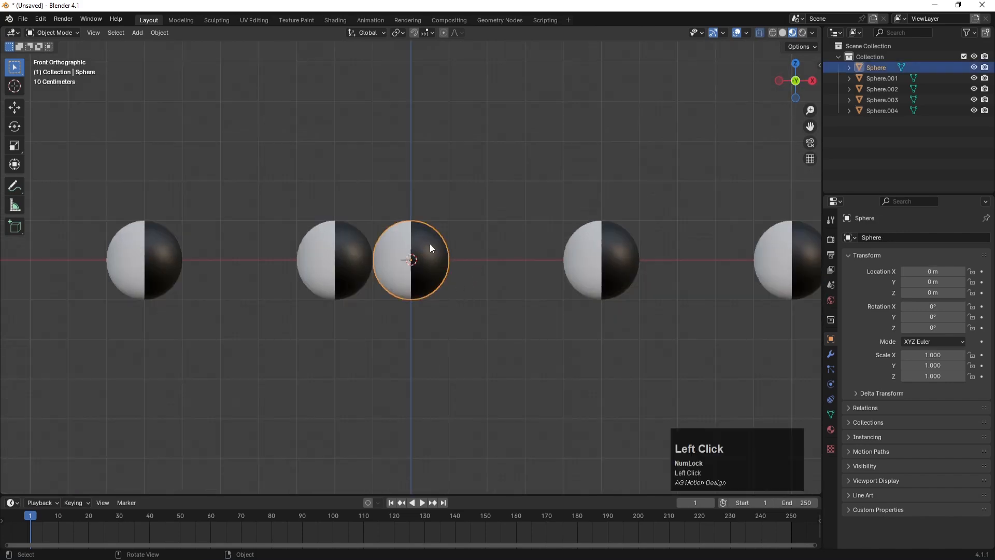
pyautogui.click(982, 272)
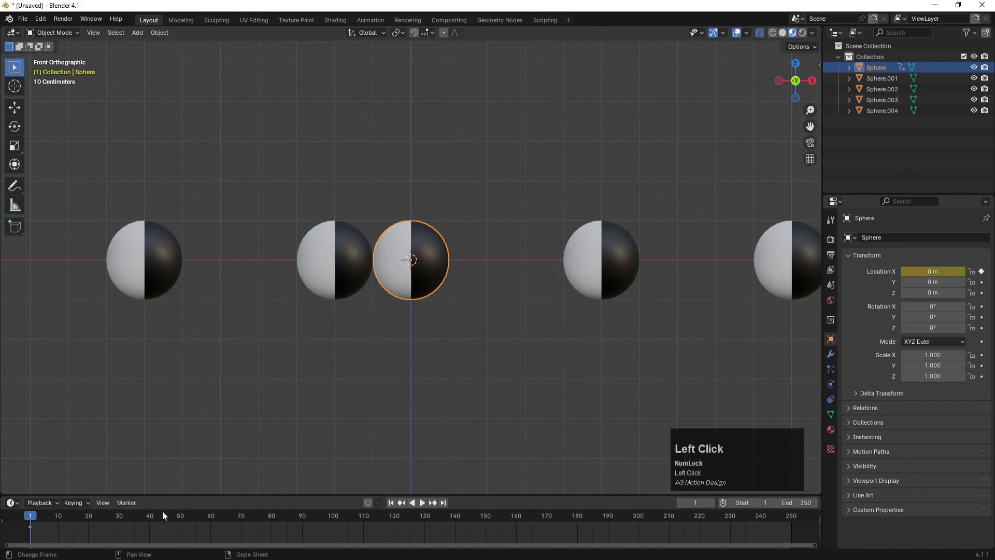
# Step: At frame 60, set the selected sphere's X location to 3 m and keyframe it
pyautogui.click(211, 518)
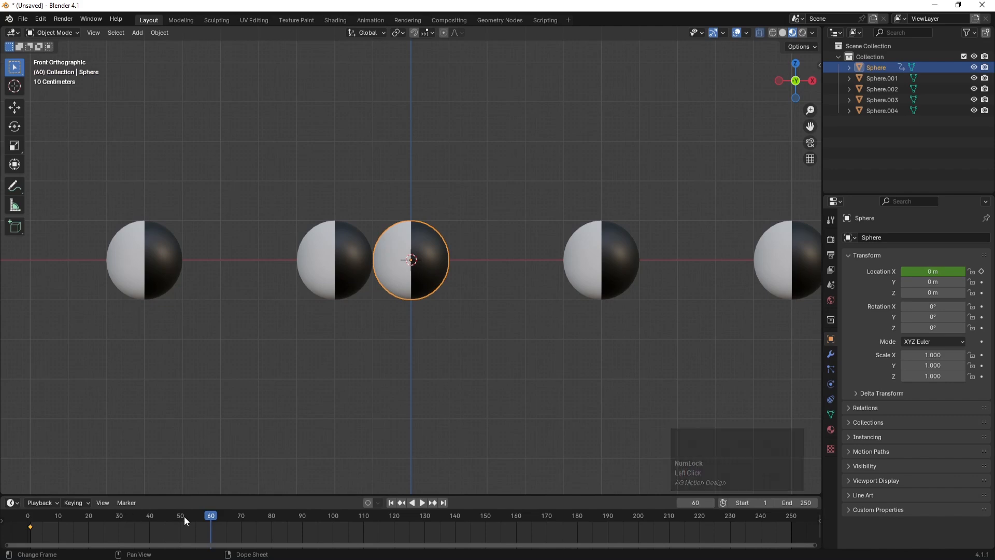
pyautogui.click(931, 271)
pyautogui.moveTo(931, 271)
pyautogui.mouseDown()
pyautogui.moveTo(972, 272)
pyautogui.moveTo(935, 272)
pyautogui.mouseUp()
pyautogui.click(935, 272)
pyautogui.write('3')
pyautogui.press('Return')
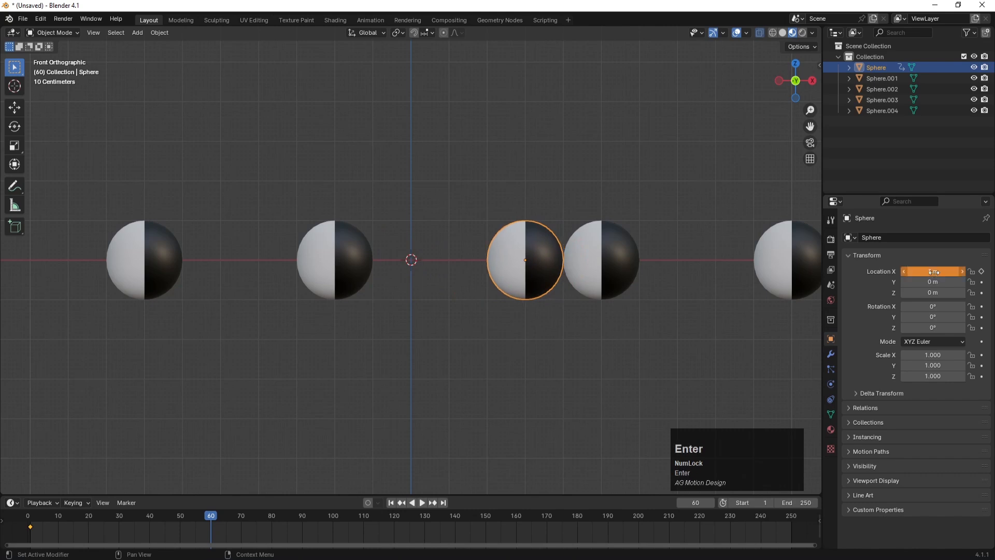
pyautogui.click(981, 271)
# Step: Play back the sphere's X movement from the start, stop it, and return to frame 1
pyautogui.moveTo(126, 517); pyautogui.dragTo(27, 515)
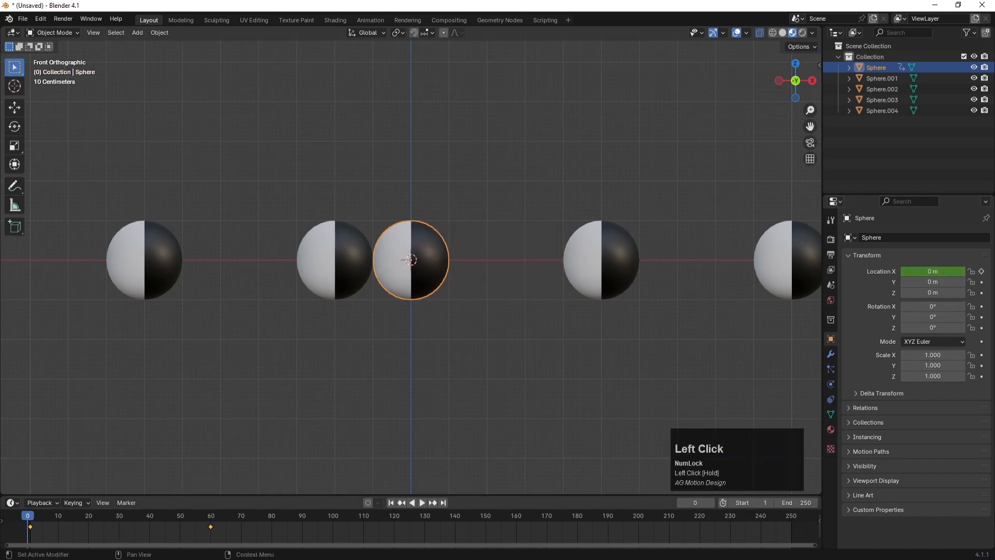
pyautogui.click(422, 502)
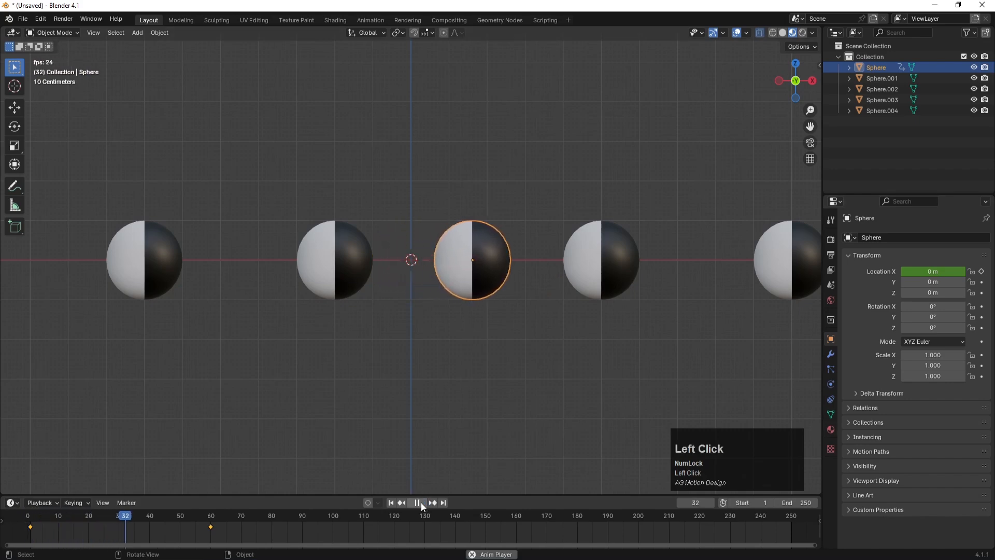
pyautogui.click(421, 502)
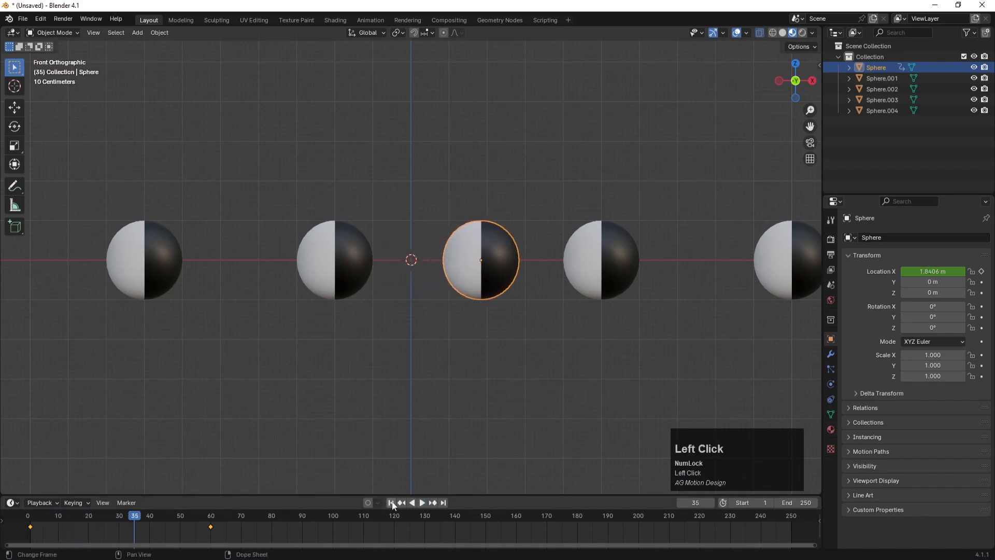
pyautogui.click(391, 503)
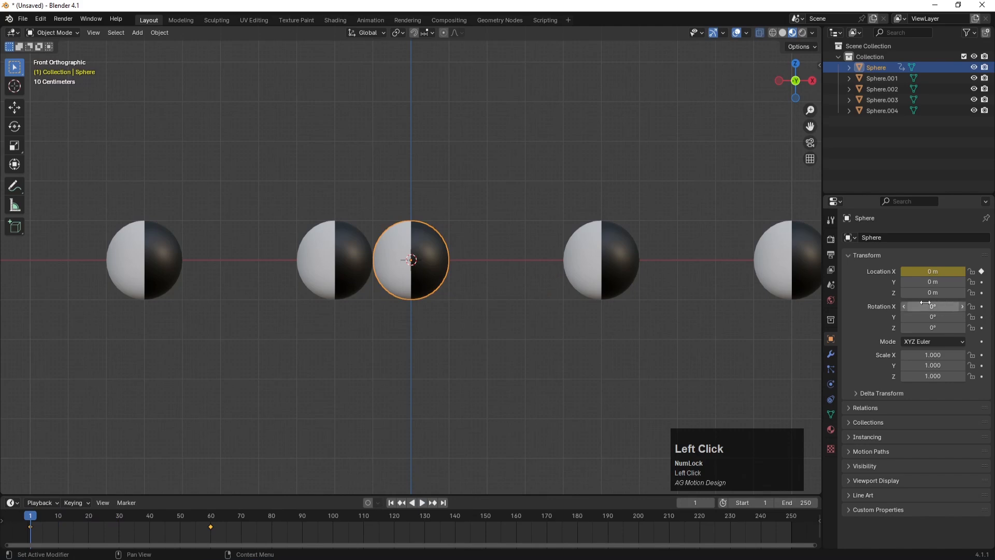
pyautogui.moveTo(925, 302); pyautogui.dragTo(948, 317)
pyautogui.hotkey('ctrl', 'z')
pyautogui.hotkey('ctrl', 'z')
# Step: Keyframe the sphere's Y rotation at 0° on frame 1 and at 360° on frame 60
pyautogui.click(981, 317)
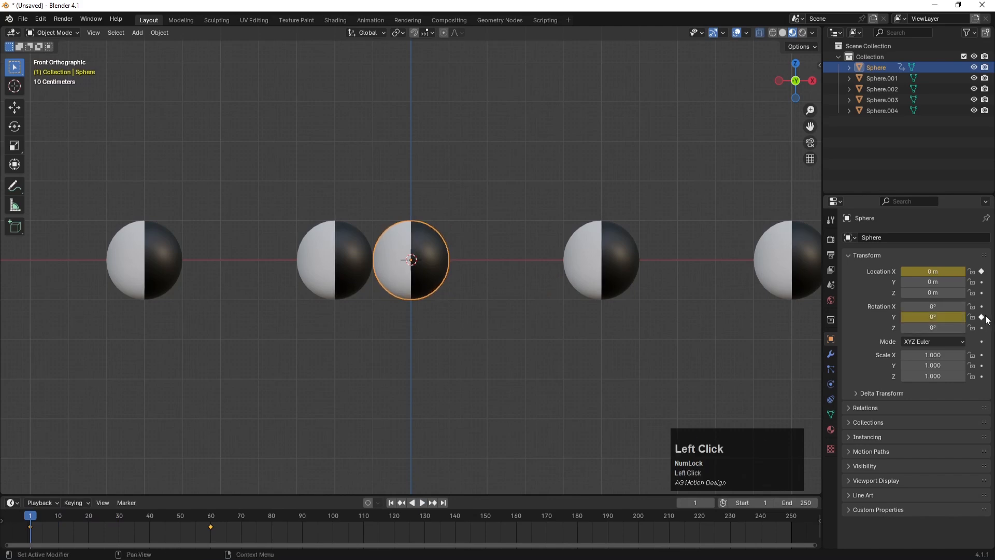
pyautogui.click(441, 502)
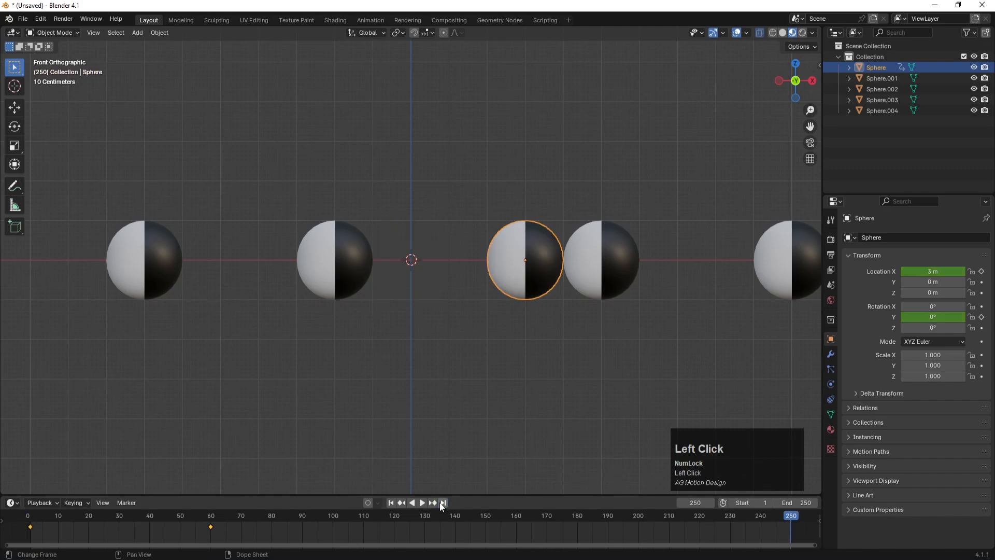
pyautogui.click(209, 518)
pyautogui.click(936, 317)
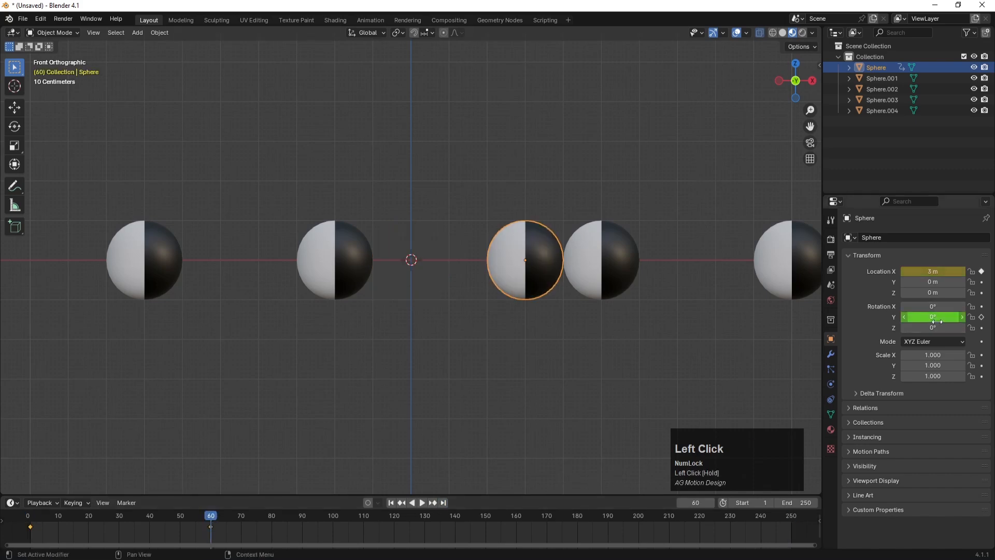
pyautogui.write('360')
pyautogui.press('Return')
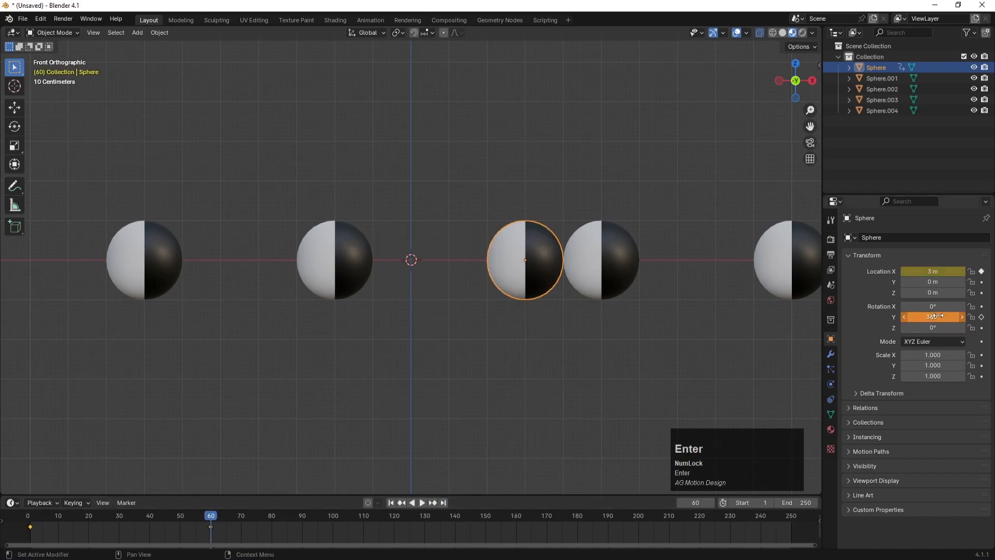
pyautogui.click(981, 316)
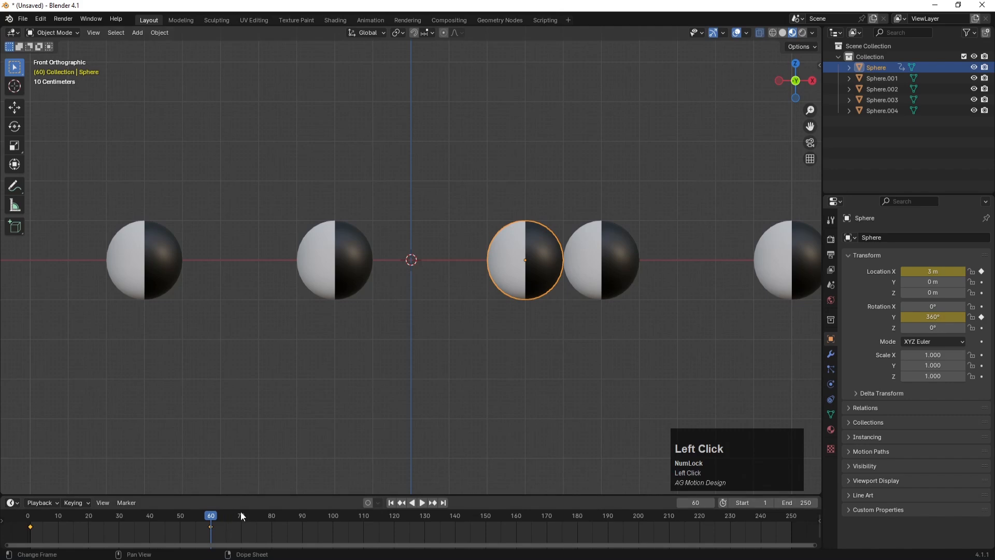
# Step: Set the interpolation of the sphere's keyframes at frames 1 and 60 to Linear and play back the roll
pyautogui.moveTo(242, 532); pyautogui.dragTo(24, 507)
pyautogui.rightClick(30, 524)
pyautogui.moveTo(55, 451)
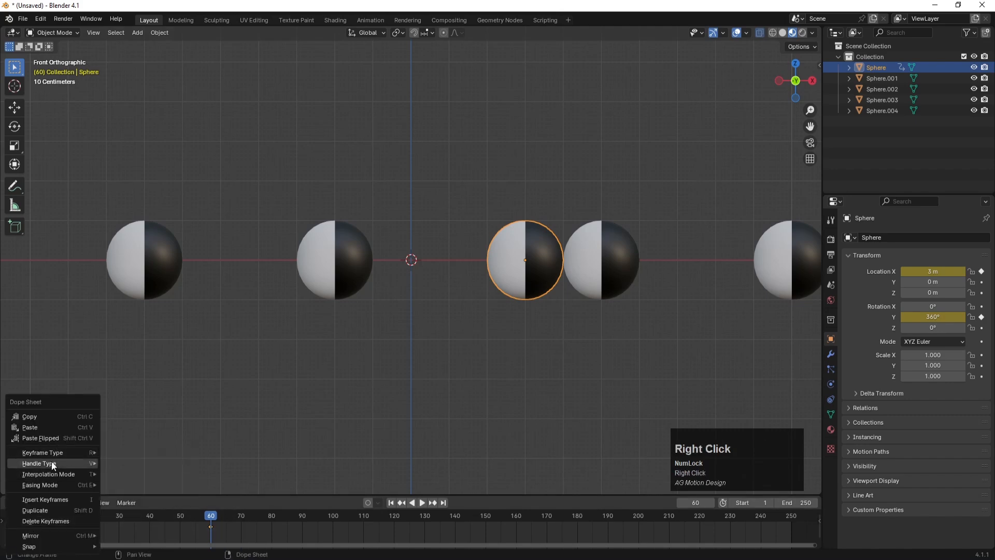
pyautogui.moveTo(47, 475)
pyautogui.click(125, 415)
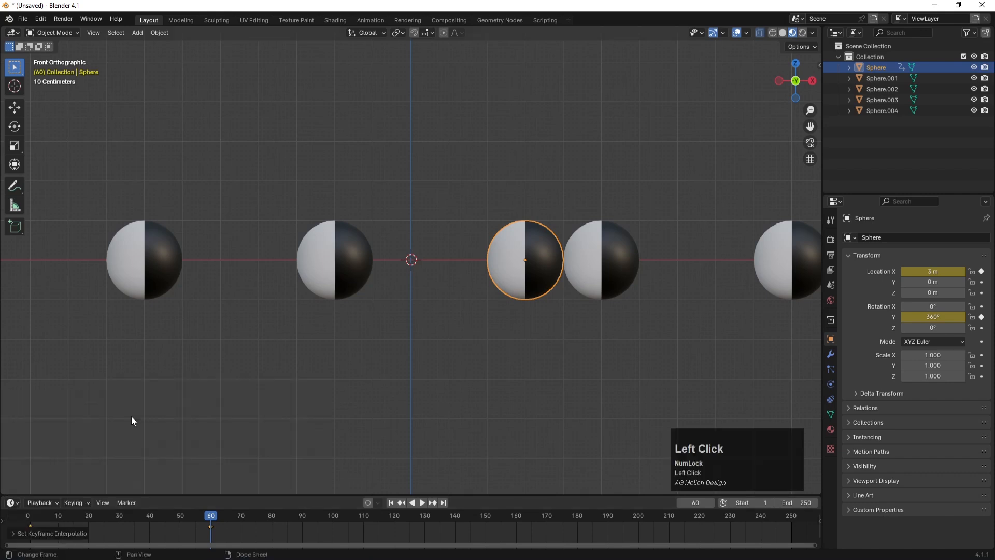
pyautogui.click(422, 502)
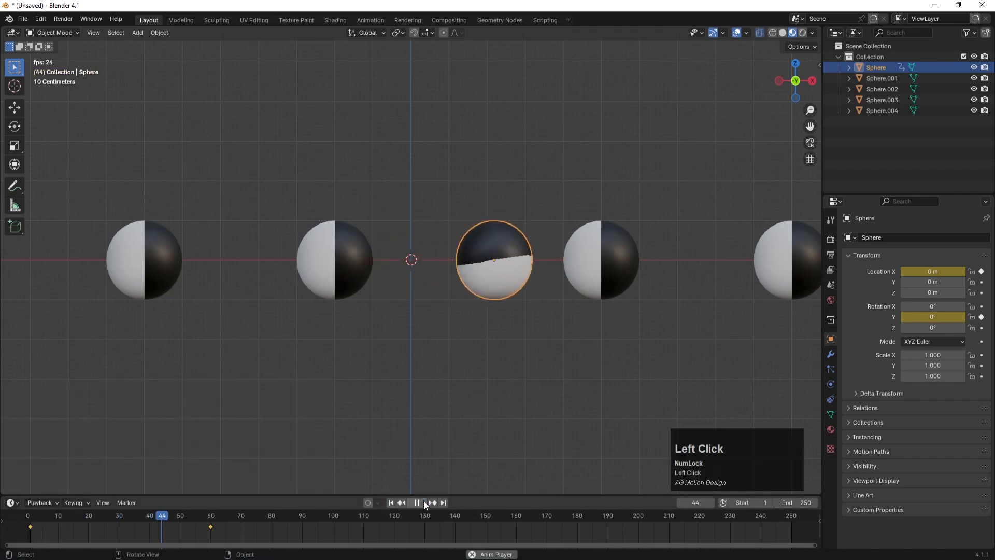
pyautogui.click(424, 500)
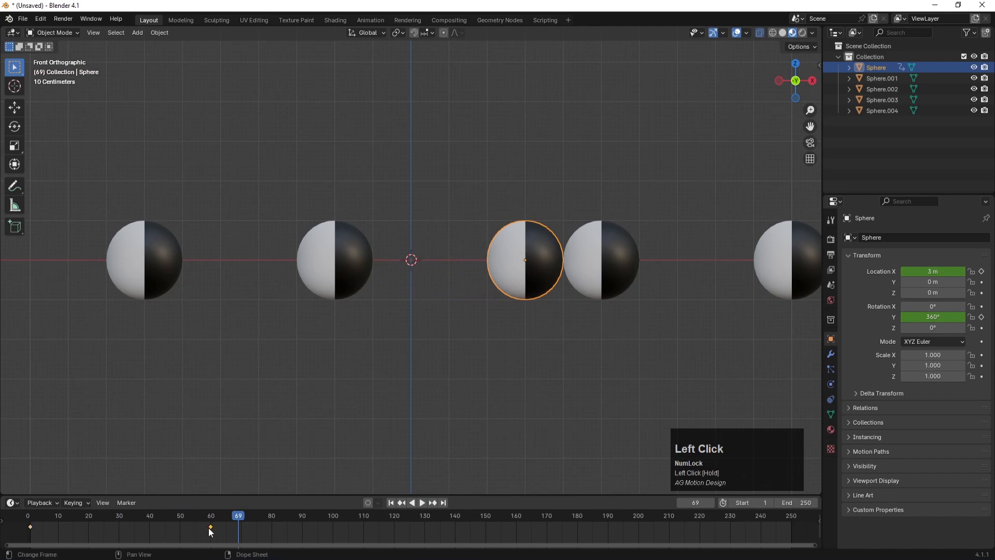
# Step: Move the sphere's frame 60 keyframes to frame 30 and play back the shortened roll
pyautogui.moveTo(210, 527); pyautogui.dragTo(26, 520)
pyautogui.click(421, 502)
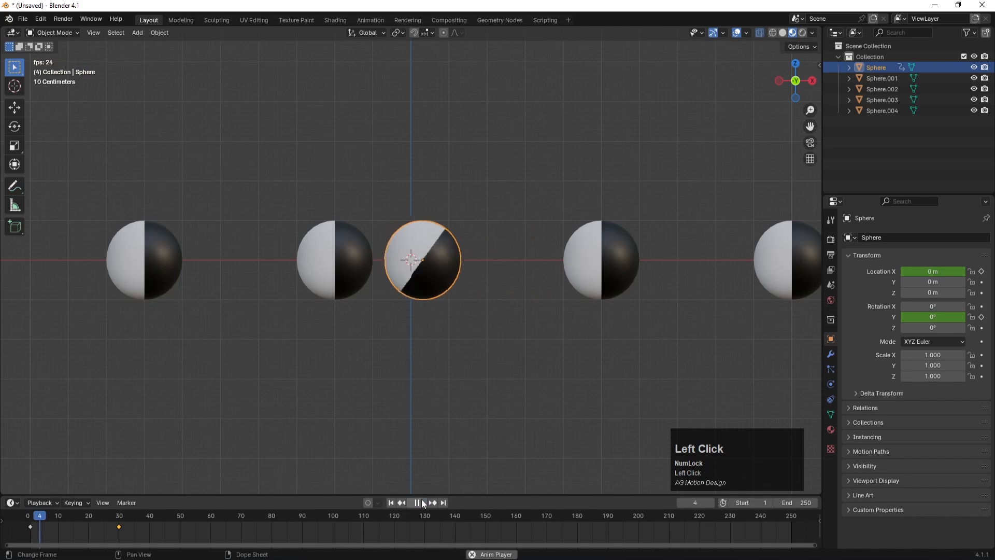
pyautogui.click(422, 502)
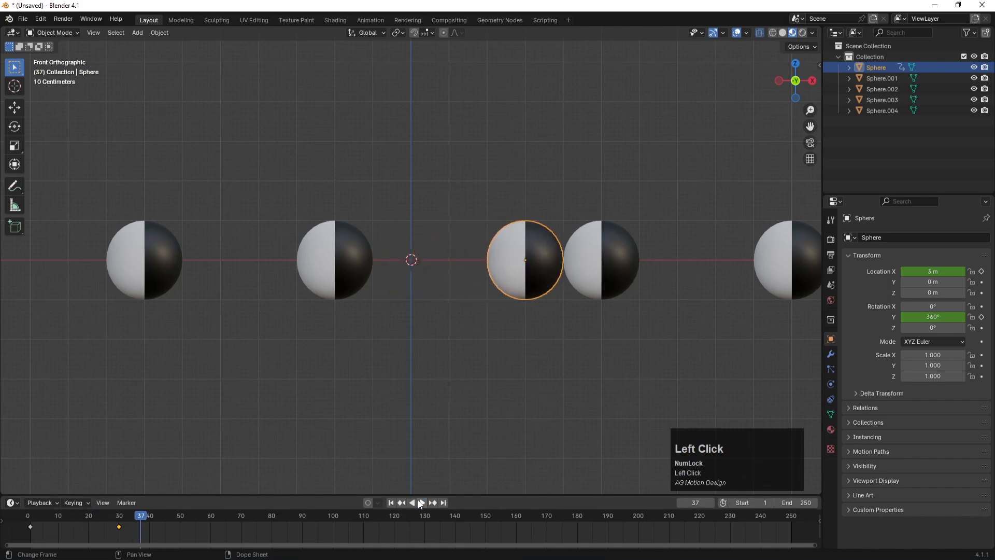
# Step: Return to frame 1 and set the scene's end frame to 30
pyautogui.click(392, 502)
pyautogui.click(806, 502)
pyautogui.write('30')
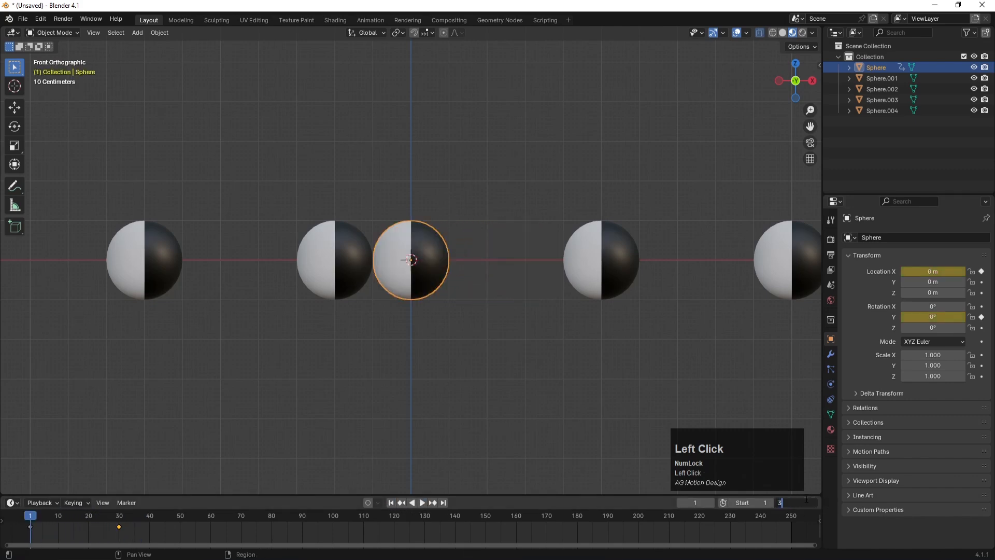
pyautogui.press('Return')
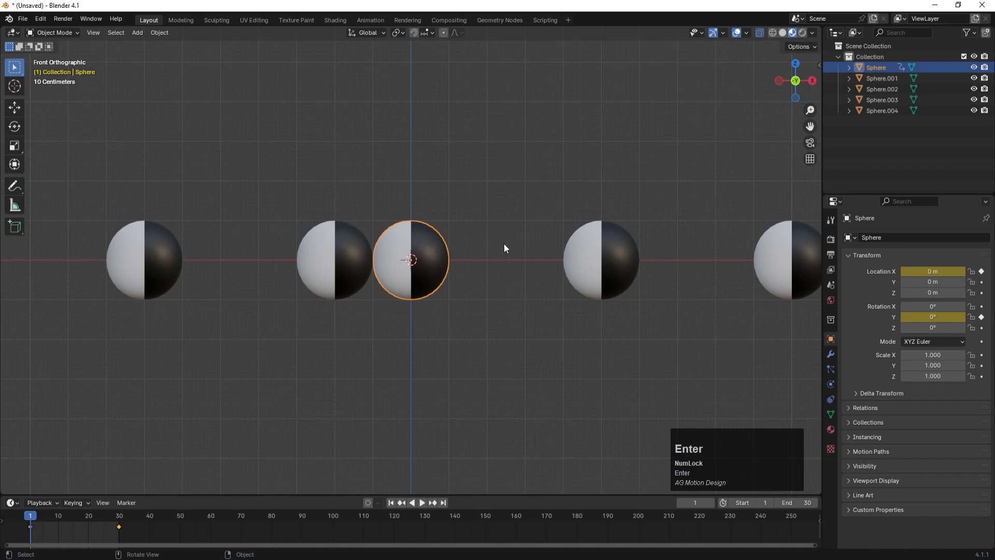
# Step: Play back the looping roll from an angled perspective view, stop it, and return to frame 1
pyautogui.moveTo(503, 248); pyautogui.dragTo(489, 270, button='middle')
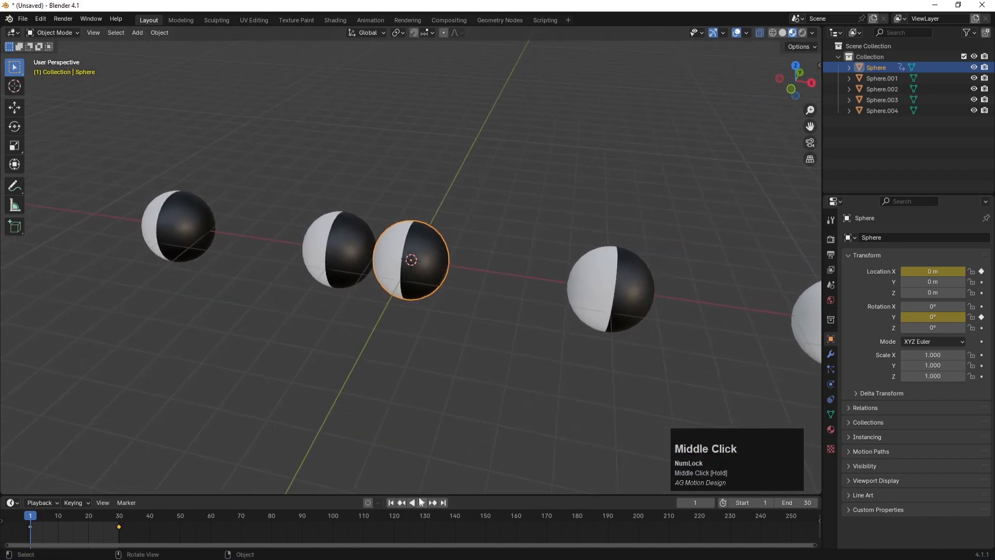
pyautogui.click(420, 502)
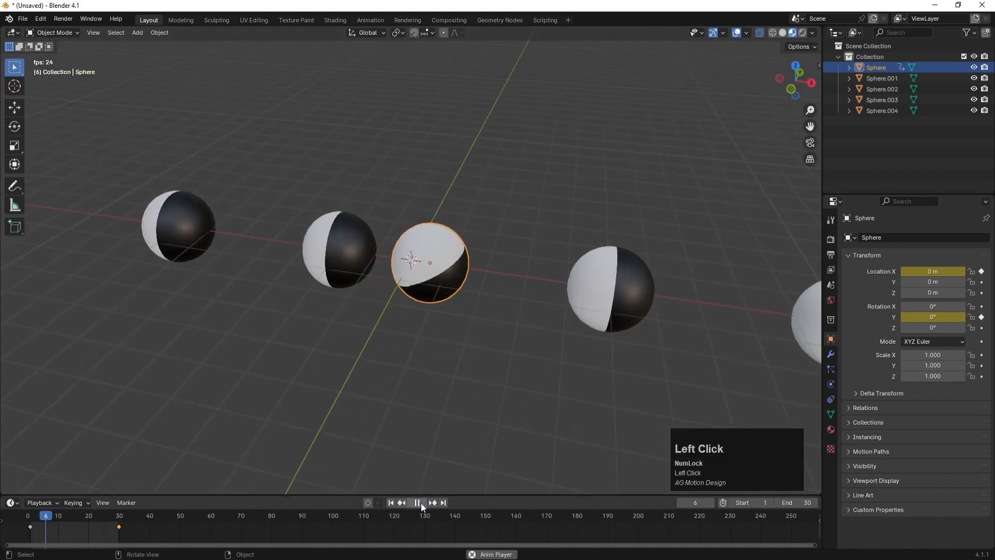
pyautogui.rightClick(113, 527)
pyautogui.click(78, 519)
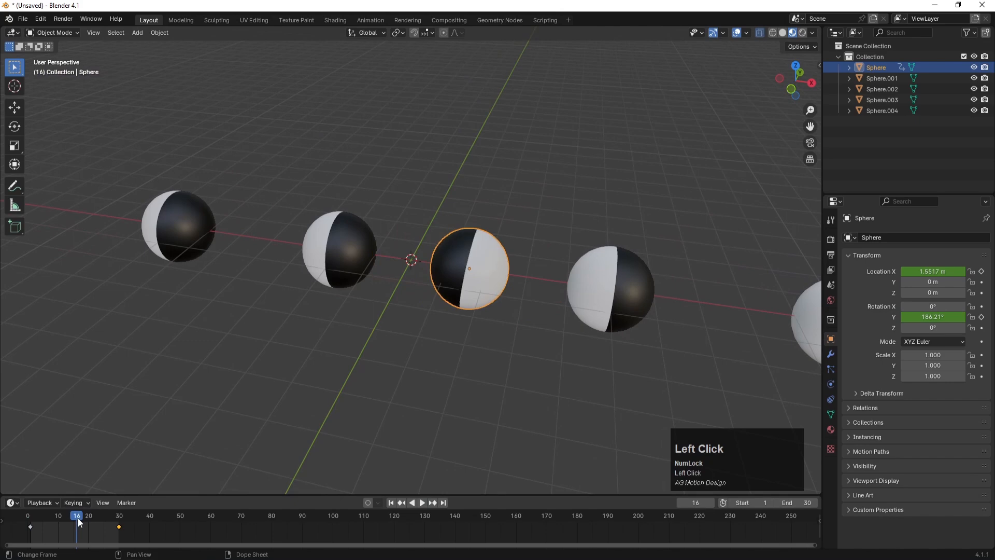
pyautogui.moveTo(77, 521); pyautogui.dragTo(30, 515)
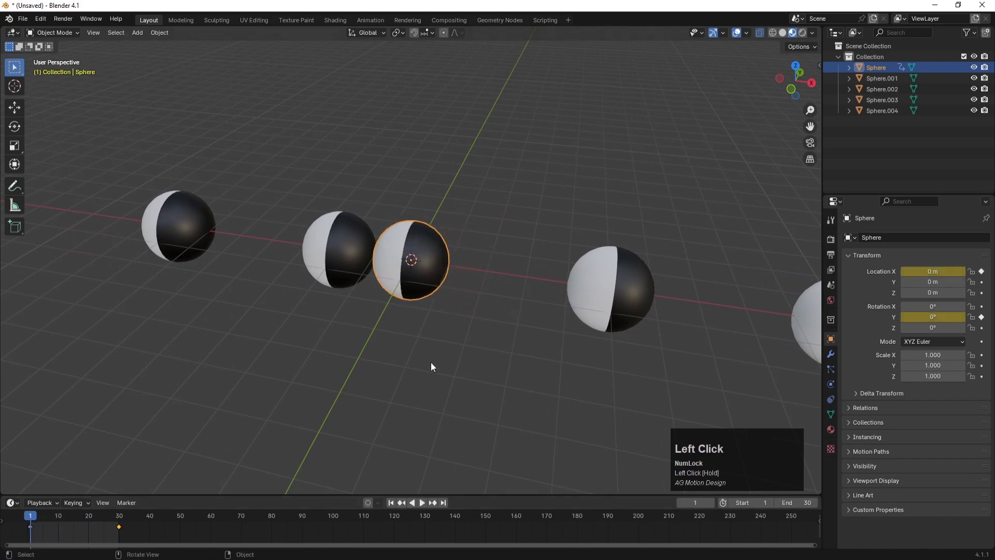
# Step: Deselect the sphere and add a Plain Axes empty at the world origin
pyautogui.click(430, 366)
pyautogui.click(839, 57)
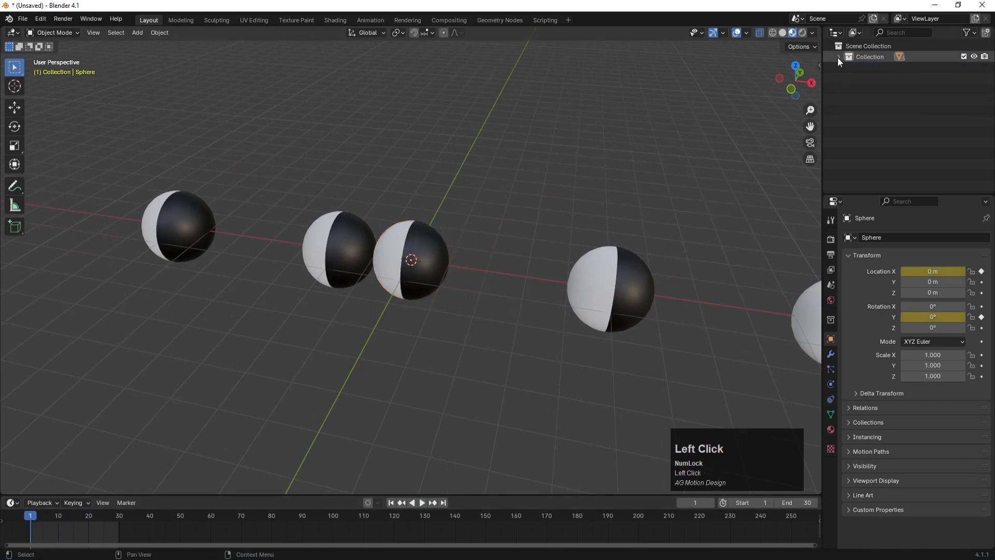
pyautogui.click(838, 57)
pyautogui.hotkey('shift', 'a')
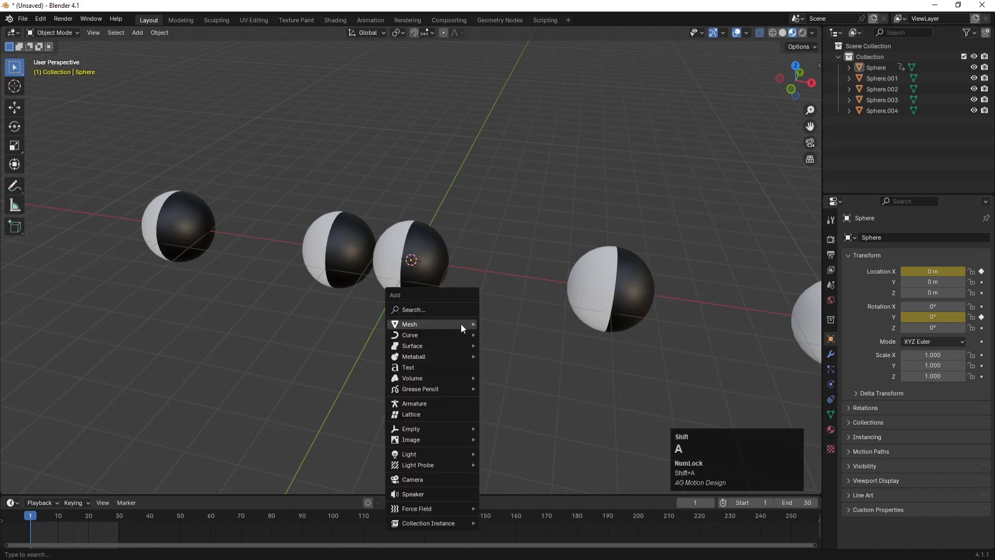
pyautogui.moveTo(412, 430)
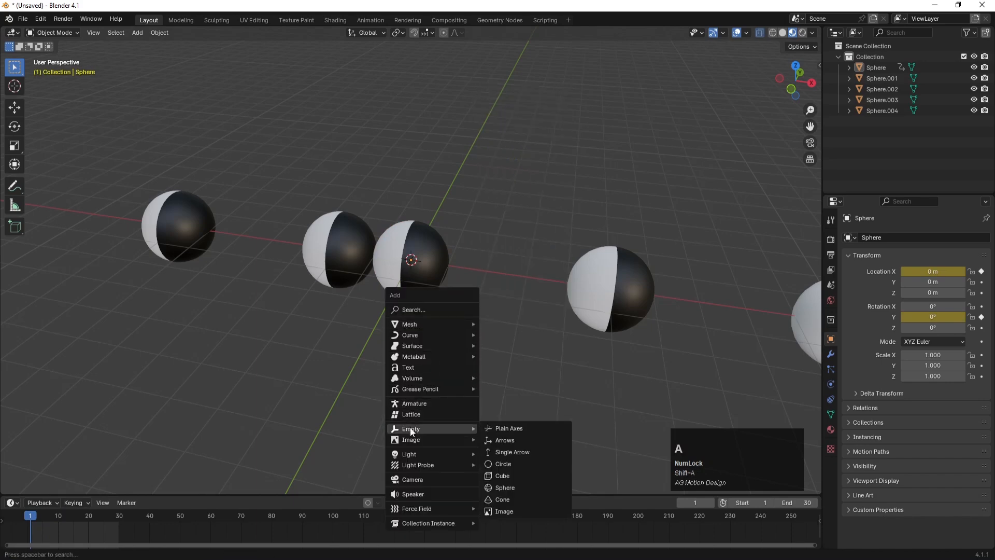
pyautogui.click(508, 430)
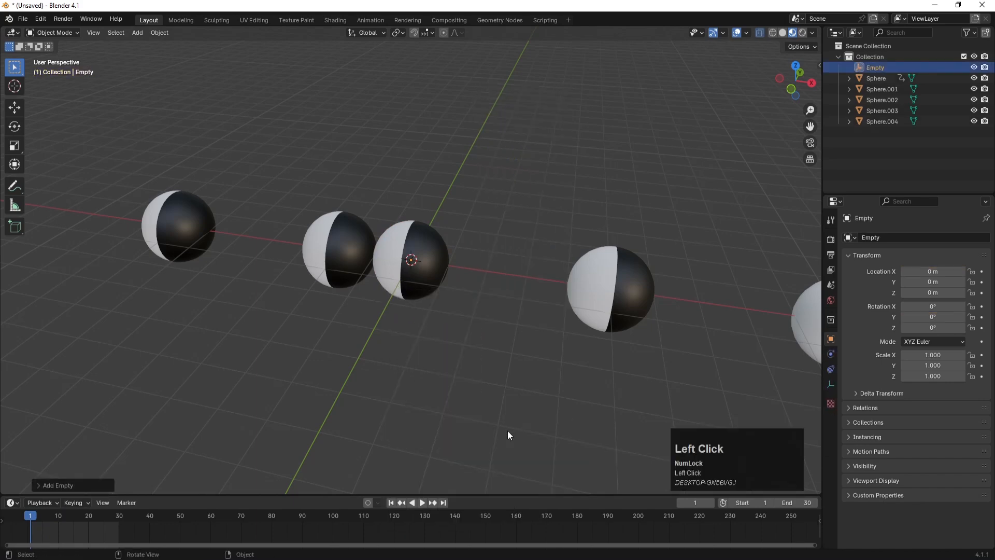
pyautogui.press('Num_Lock')
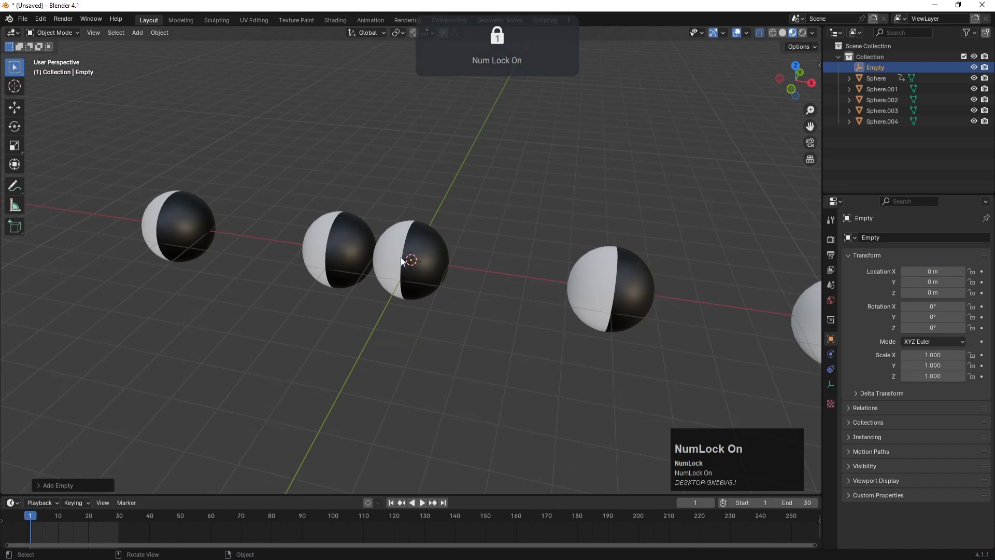
# Step: Keyframe the empty's X location at 0 m on frame 1 and at 5 m on frame 30
pyautogui.click(982, 271)
pyautogui.moveTo(108, 524); pyautogui.dragTo(119, 523)
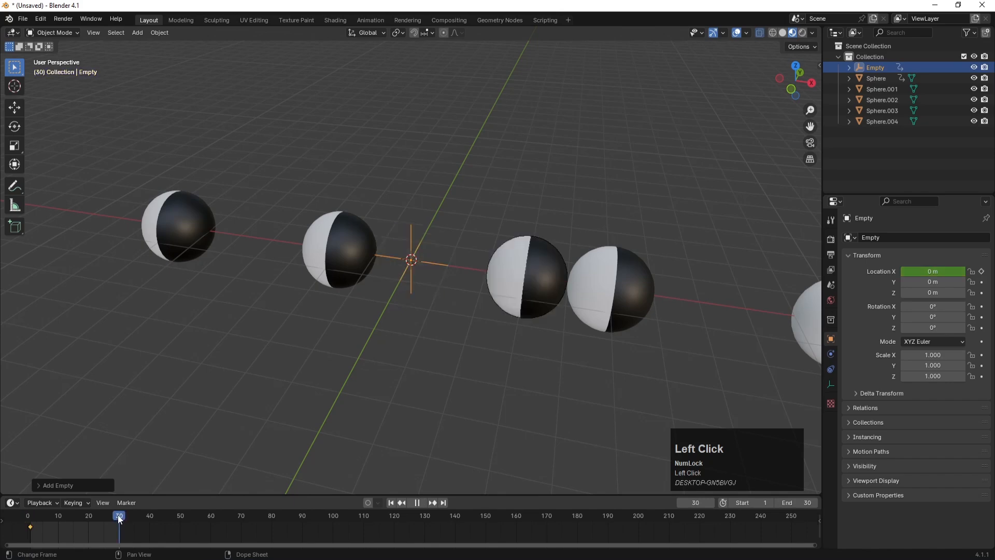
pyautogui.click(951, 271)
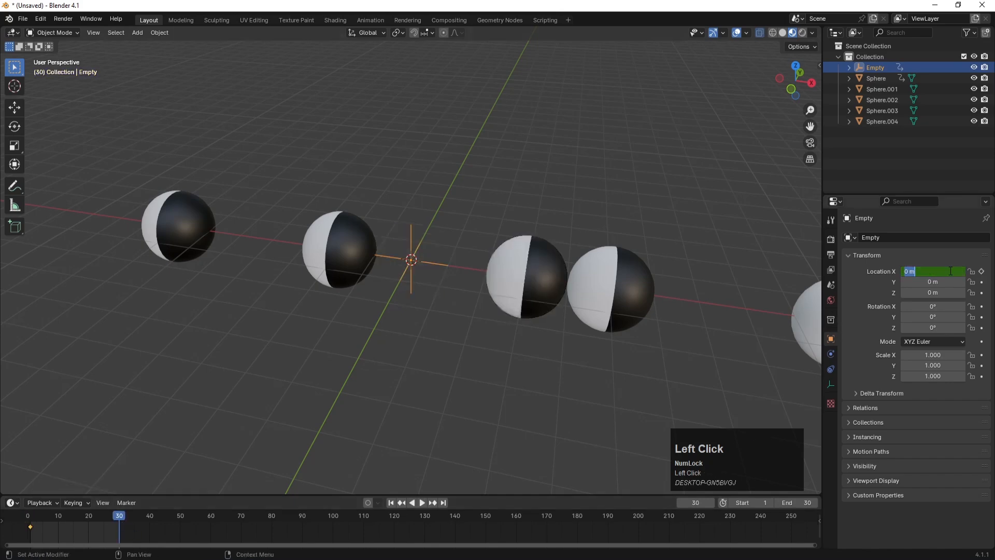
pyautogui.write('5')
pyautogui.press('Return')
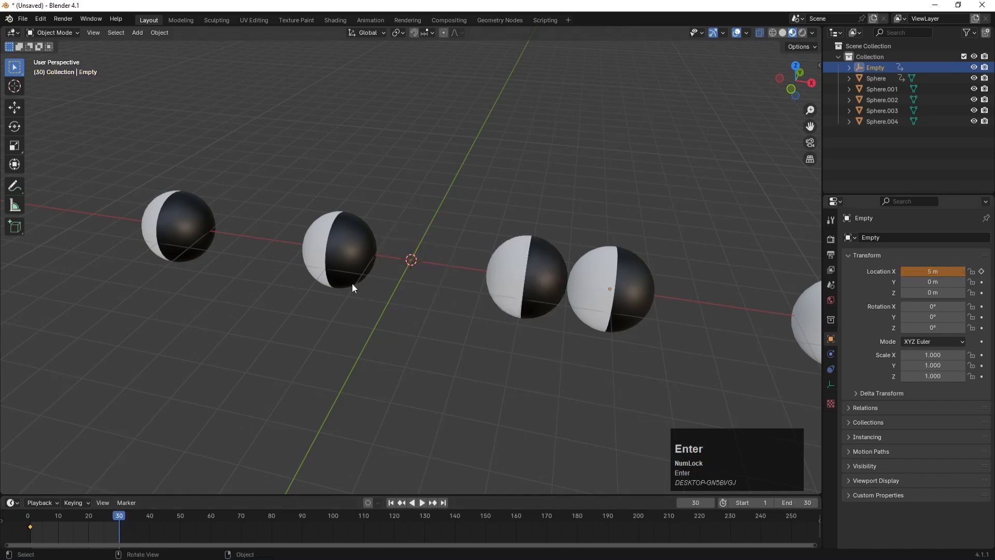
pyautogui.click(981, 271)
pyautogui.moveTo(109, 521)
pyautogui.mouseDown()
pyautogui.moveTo(24, 520)
pyautogui.moveTo(106, 521)
pyautogui.mouseUp()
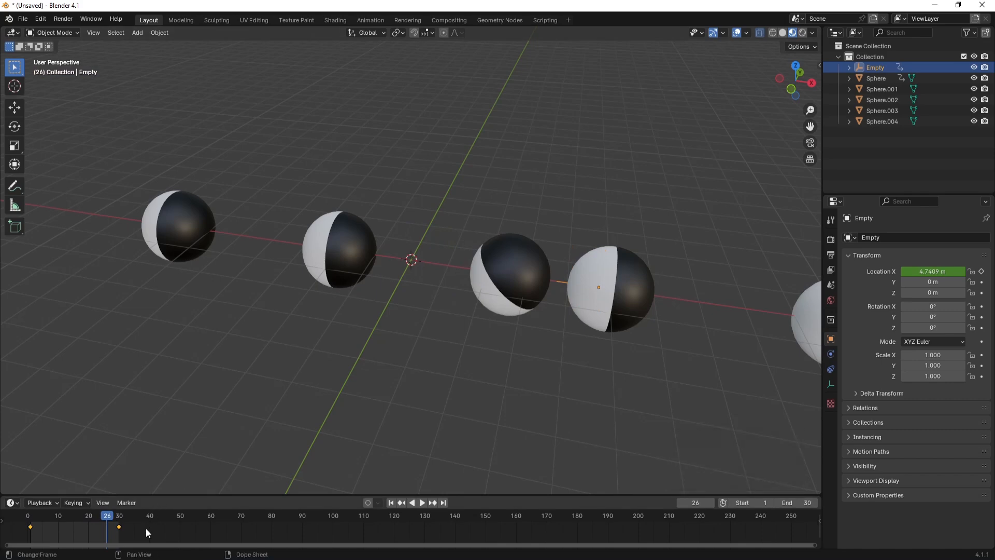
# Step: Set the interpolation of both of the empty's X location keyframes to Linear
pyautogui.moveTo(145, 530); pyautogui.dragTo(11, 519)
pyautogui.rightClick(32, 525)
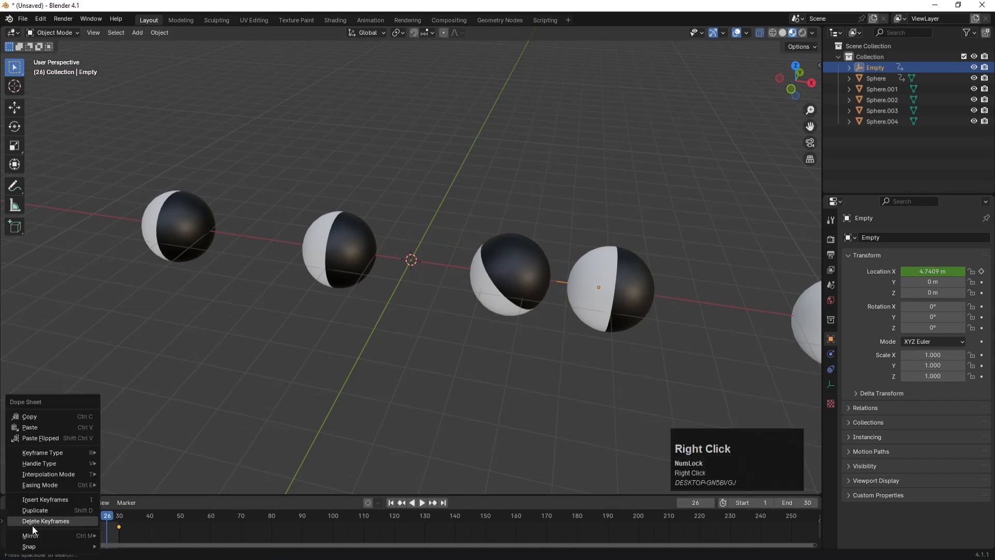
pyautogui.moveTo(44, 474)
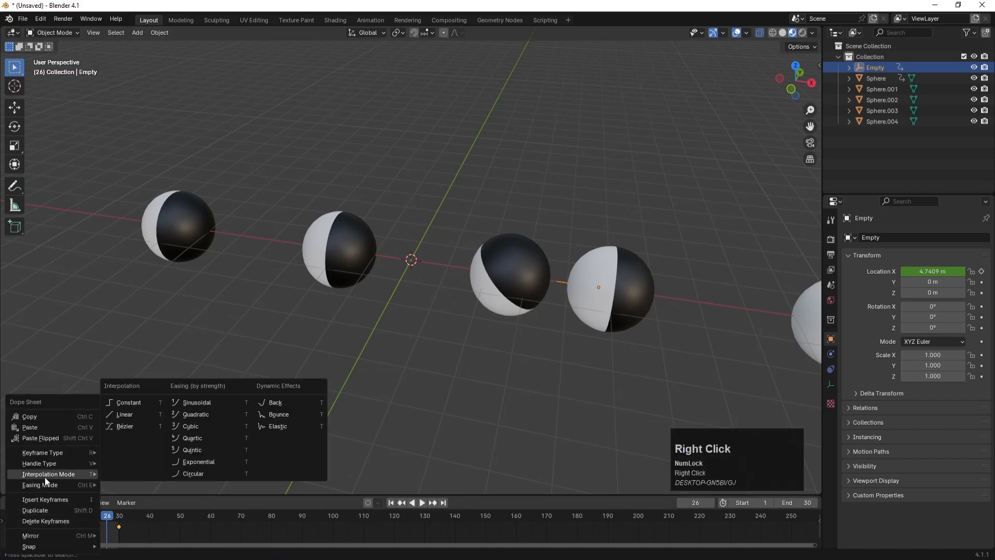
pyautogui.click(125, 416)
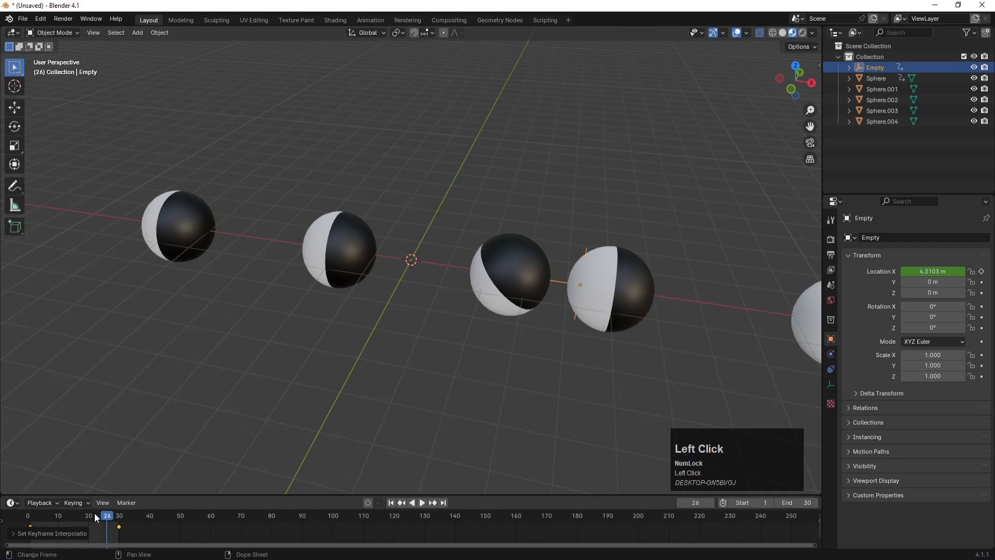
# Step: Play back the empty's movement together with the rolling sphere from frame 1 and stop it
pyautogui.click(30, 516)
pyautogui.click(422, 503)
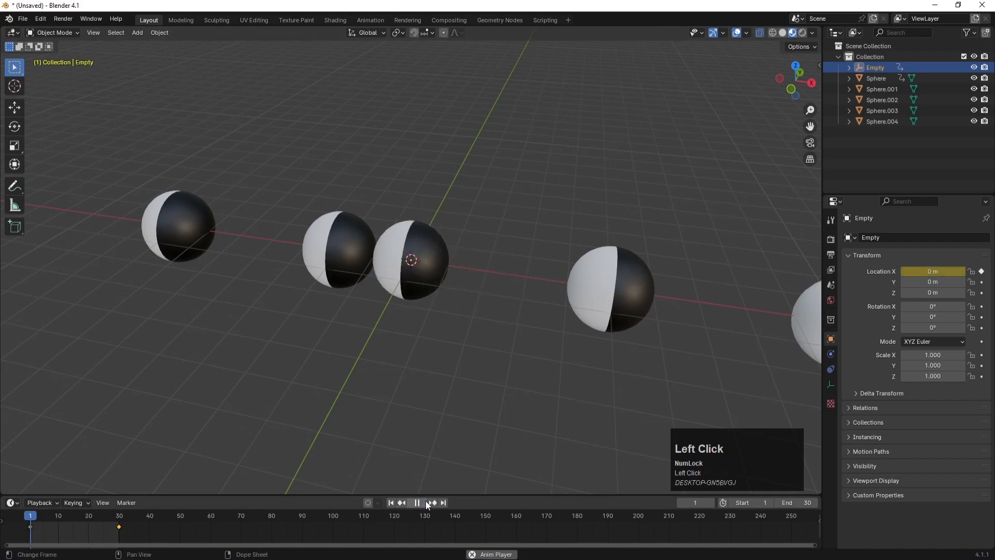
pyautogui.click(413, 503)
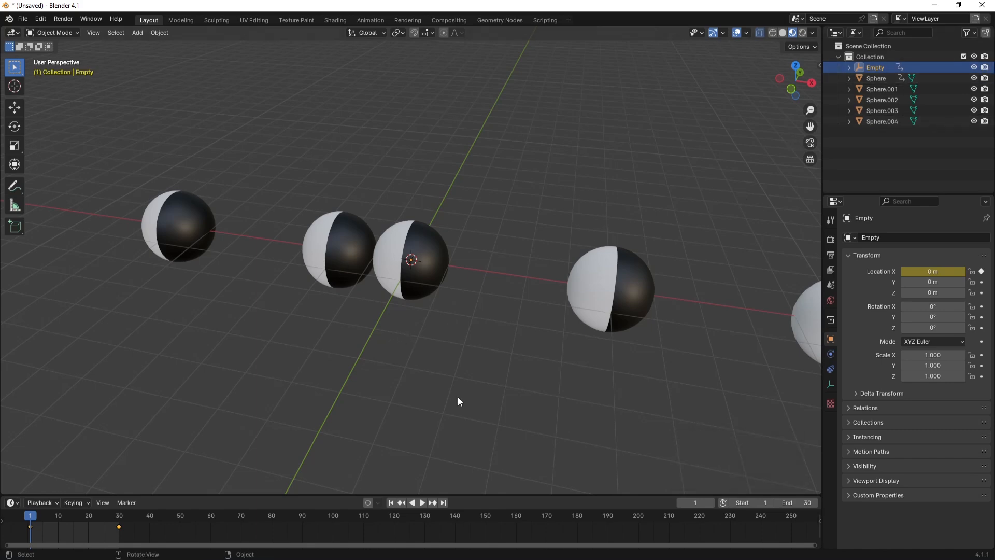
# Step: Create a new collection named "camera" in the Scene Collection and move the empty out of the spheres' collection into it
pyautogui.moveTo(878, 64); pyautogui.dragTo(876, 154)
pyautogui.click(840, 57)
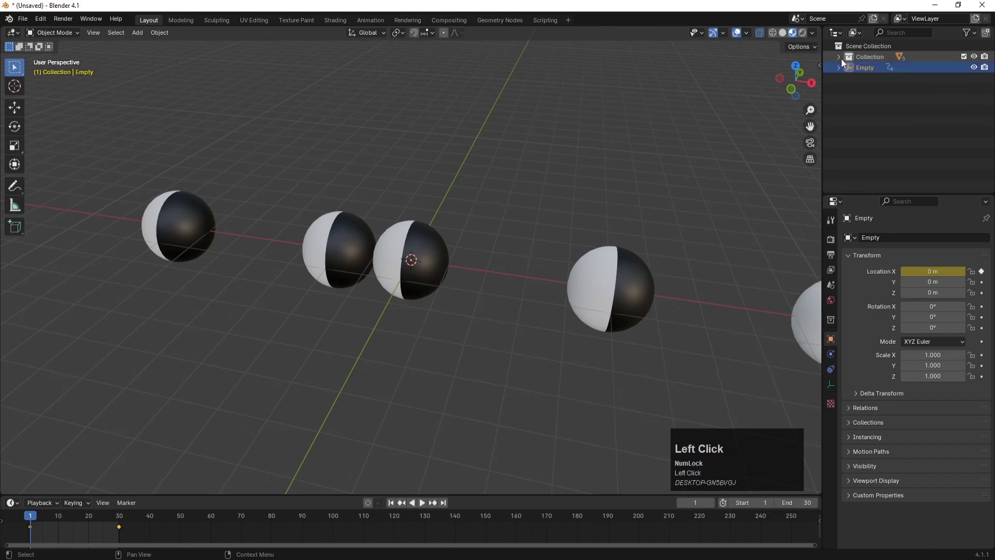
pyautogui.rightClick(862, 97)
pyautogui.click(862, 98)
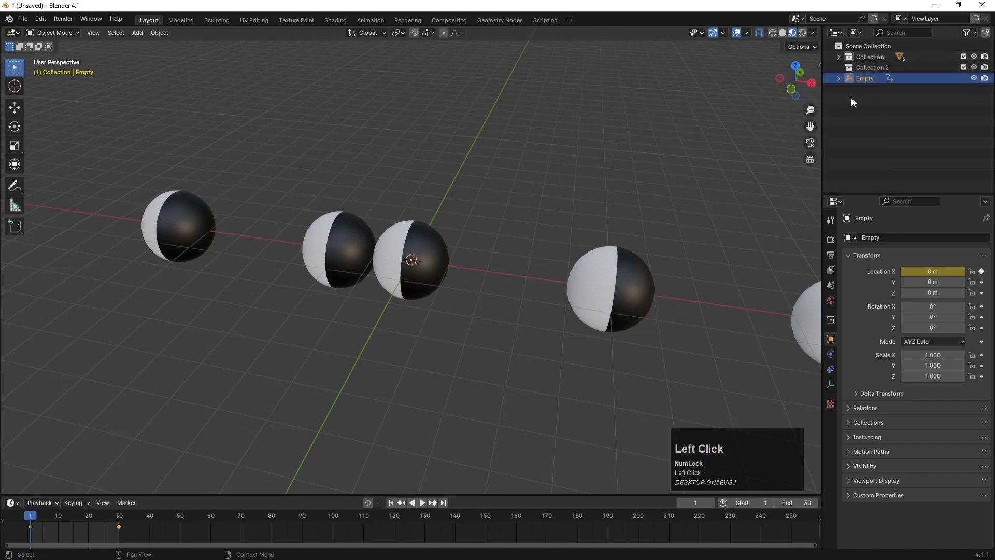
pyautogui.doubleClick(872, 68)
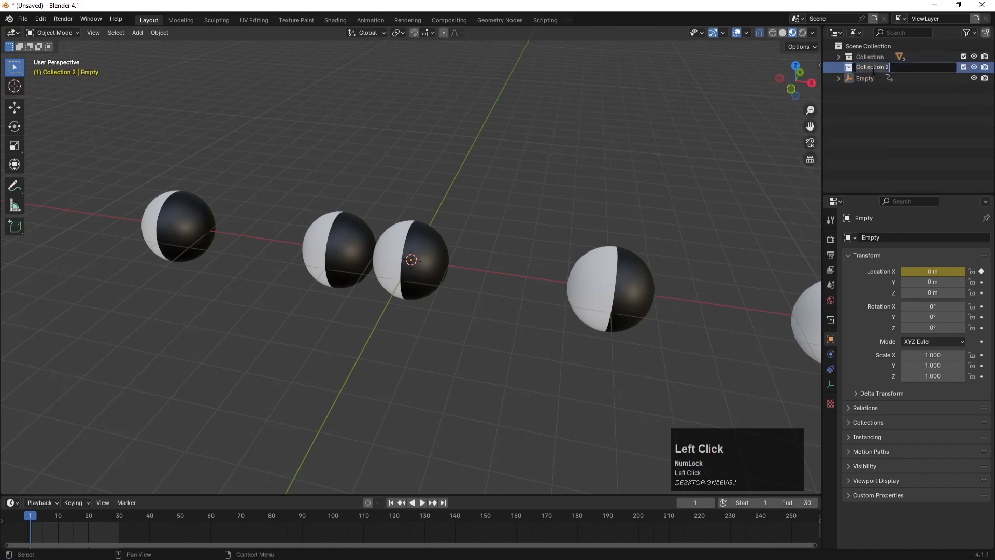
pyautogui.write('camera')
pyautogui.press('Return')
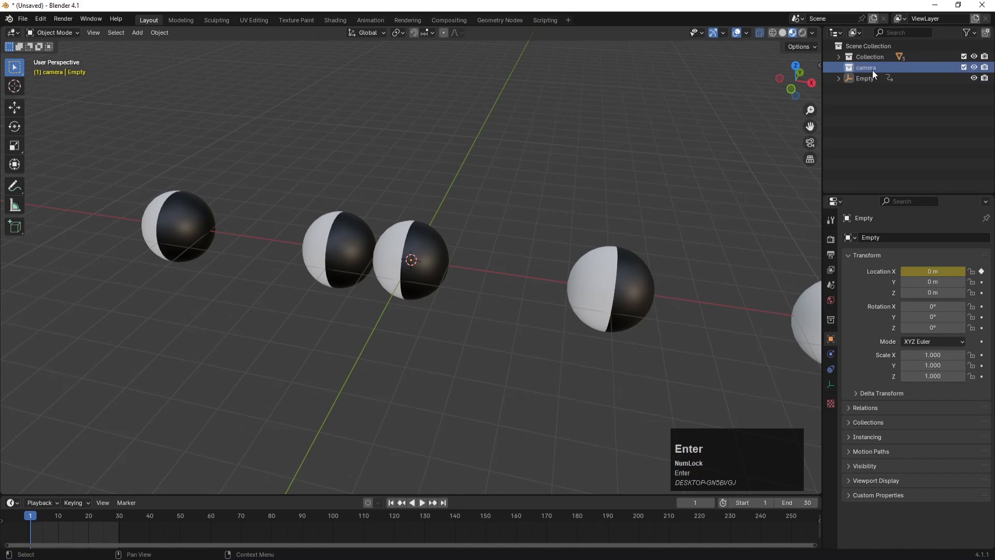
pyautogui.moveTo(867, 78); pyautogui.dragTo(863, 68)
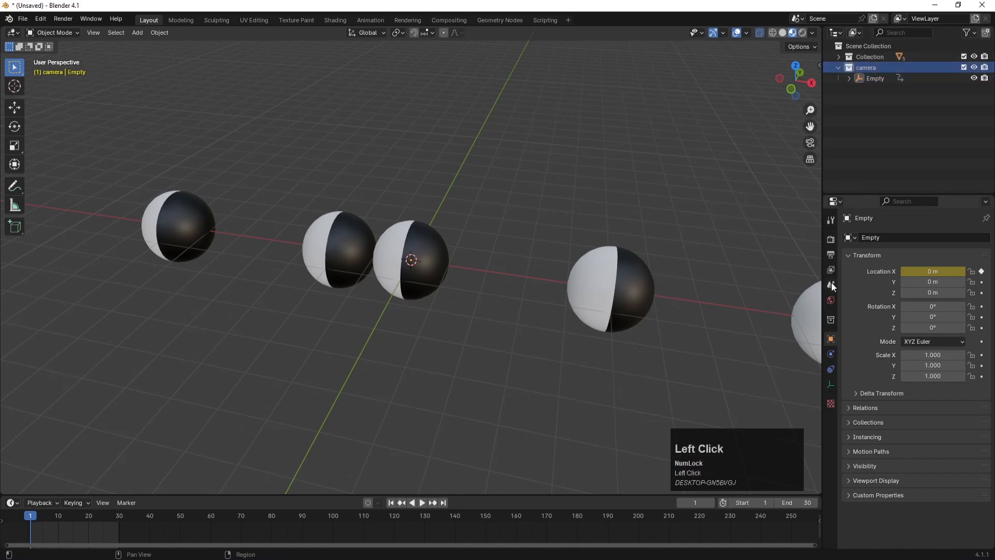
# Step: Make the "camera" collection active and add a camera to it
pyautogui.click(856, 115)
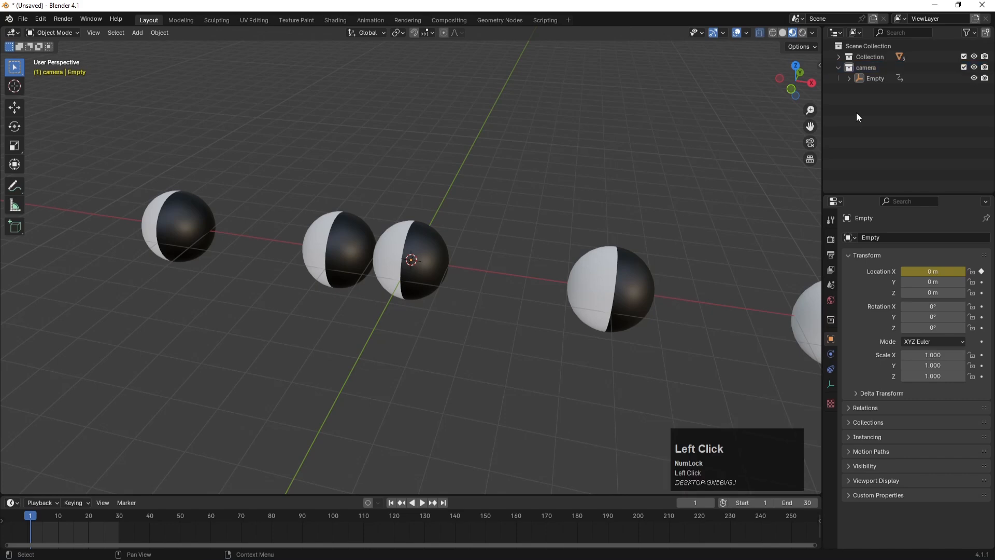
pyautogui.click(863, 69)
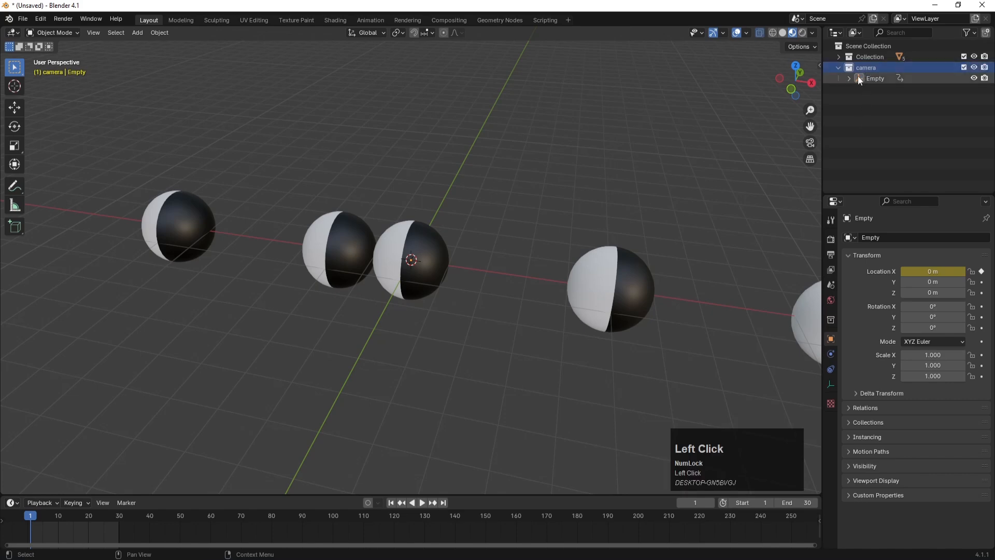
pyautogui.click(963, 57)
pyautogui.click(964, 56)
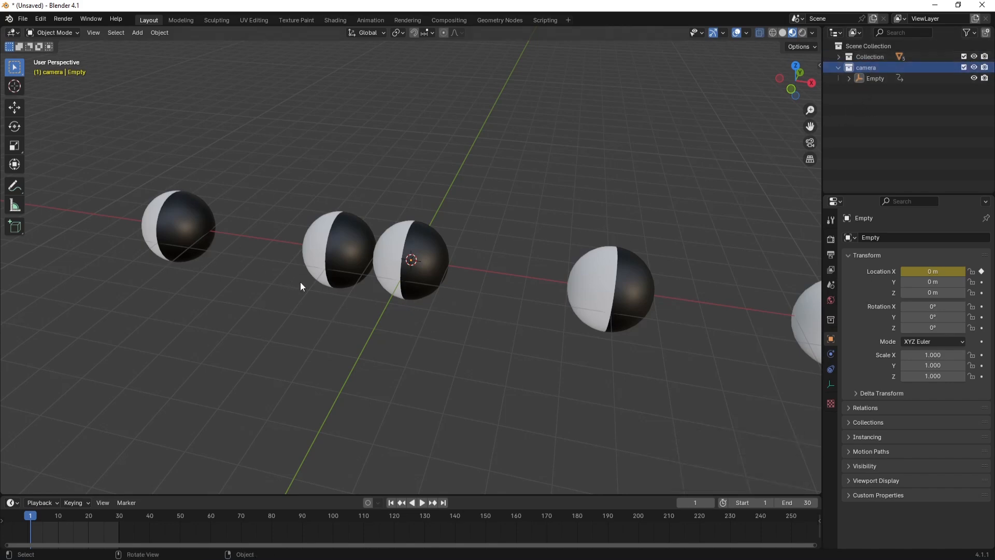
pyautogui.hotkey('shift', 'a')
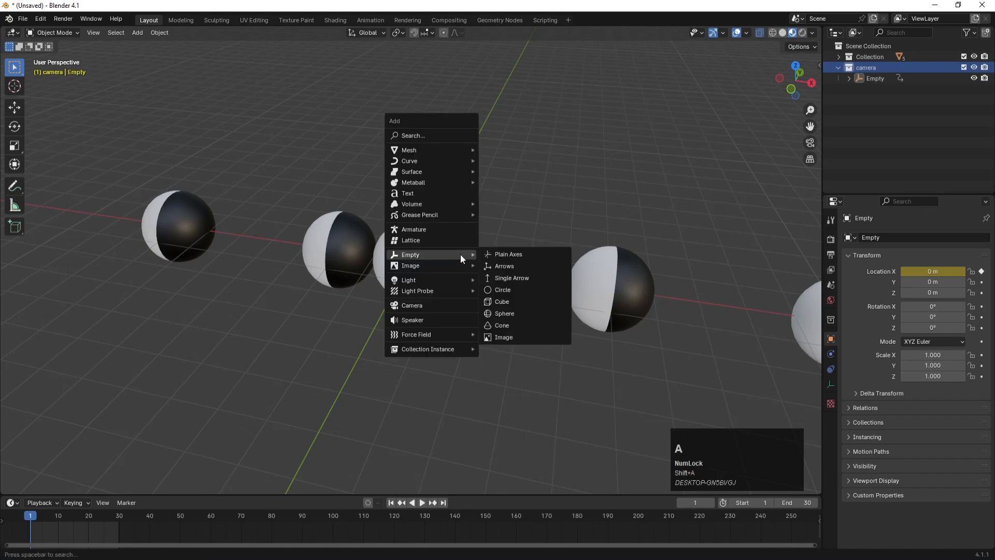
pyautogui.click(409, 305)
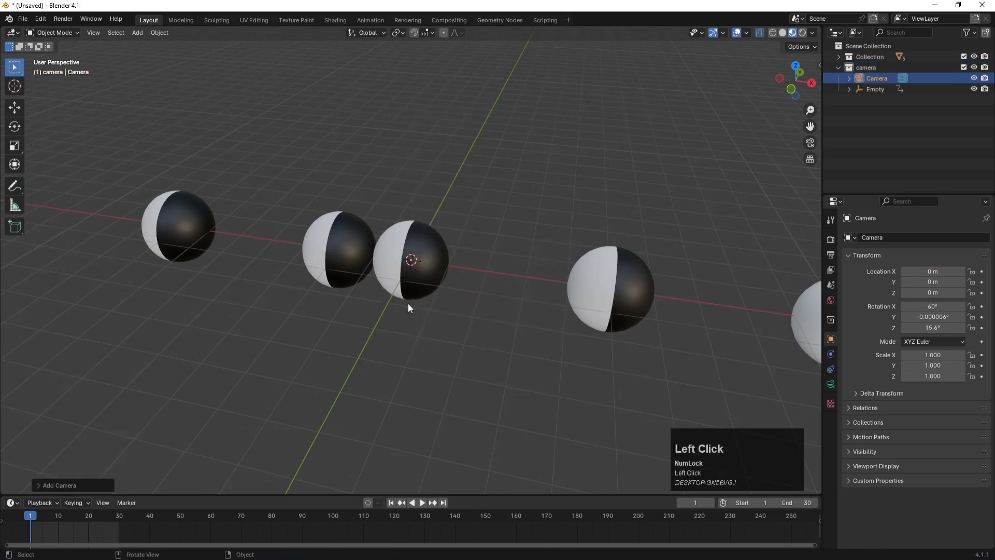
# Step: Look through the new camera, lock the camera to the view, and pull it back until the row of spheres is in frame
pyautogui.scroll(-5, 484, 279)
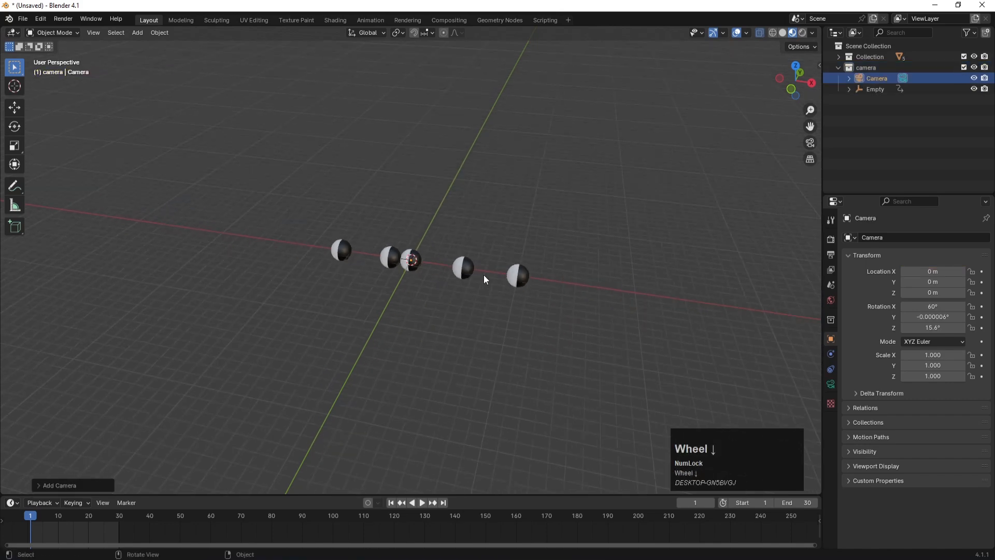
pyautogui.scroll(3, 484, 279)
pyautogui.press('KP_0')
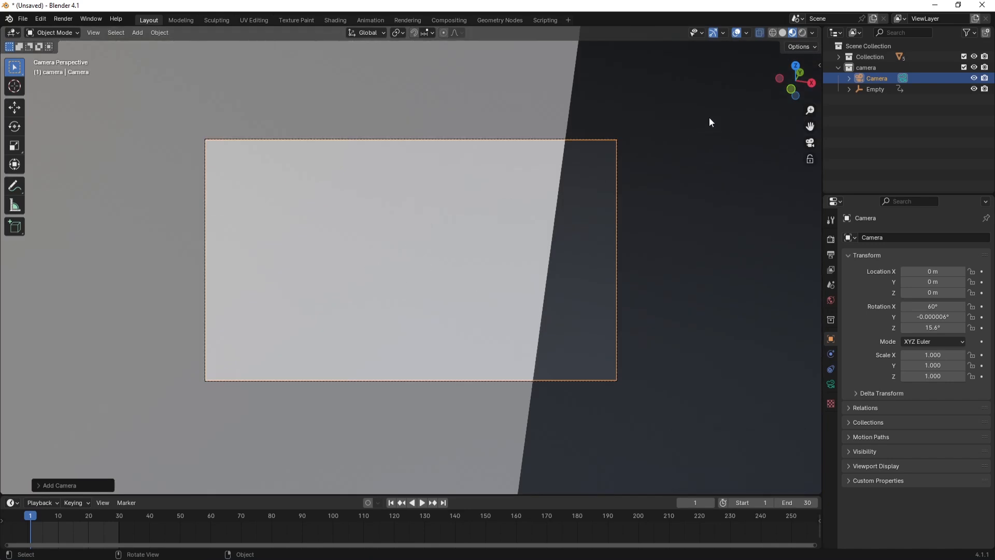
pyautogui.press('n')
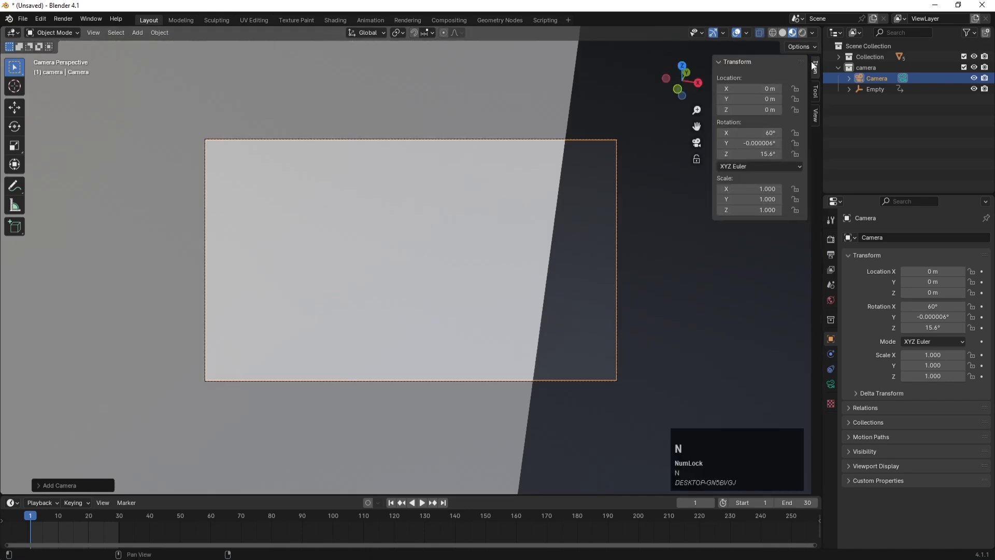
pyautogui.click(814, 116)
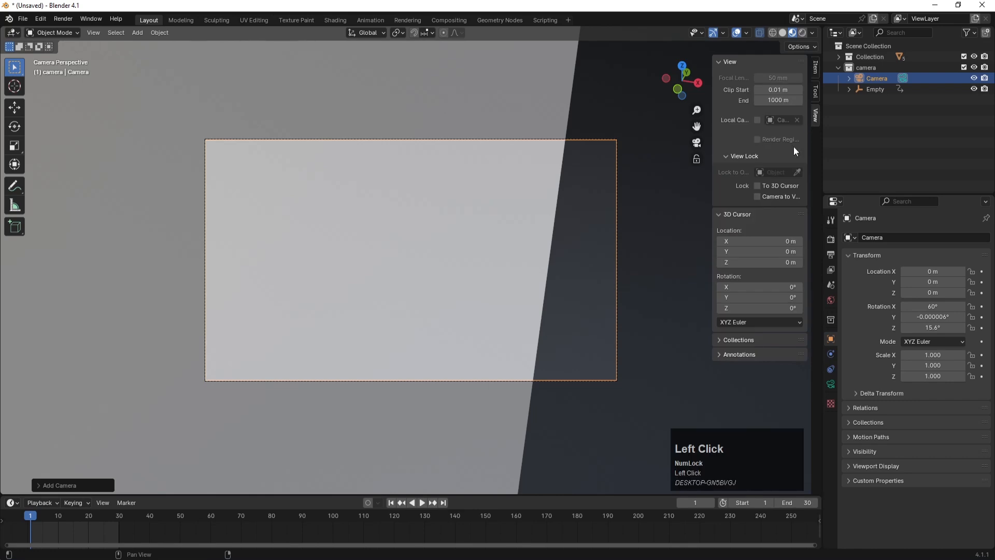
pyautogui.click(757, 196)
pyautogui.scroll(-3, 369, 260)
pyautogui.scroll(-10, 370, 259)
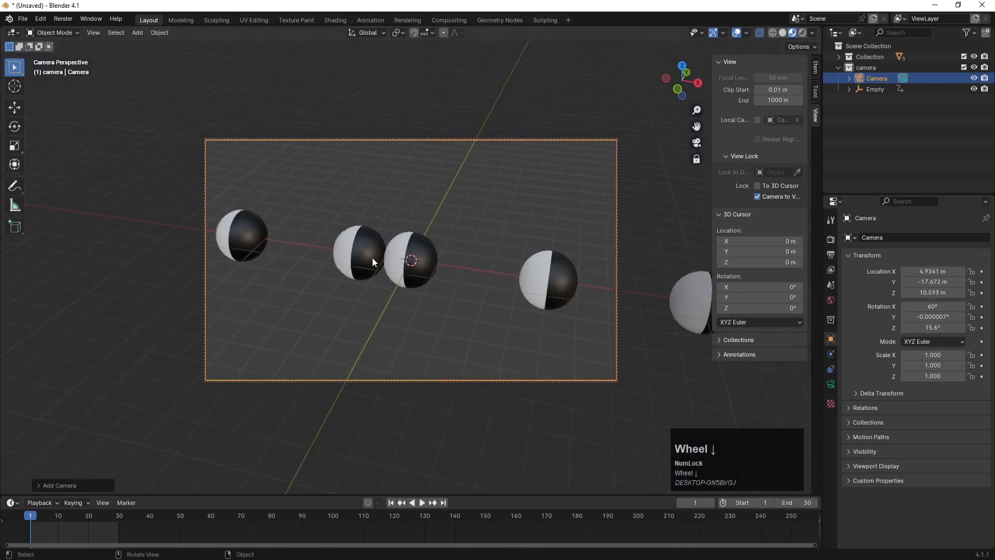
# Step: Set the camera's focal length to 200 mm
pyautogui.click(874, 78)
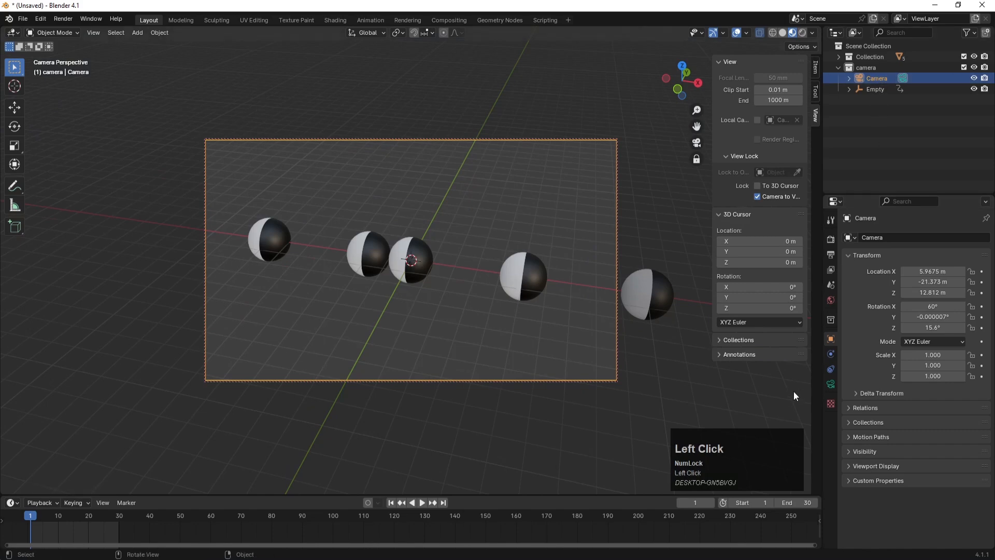
pyautogui.click(829, 384)
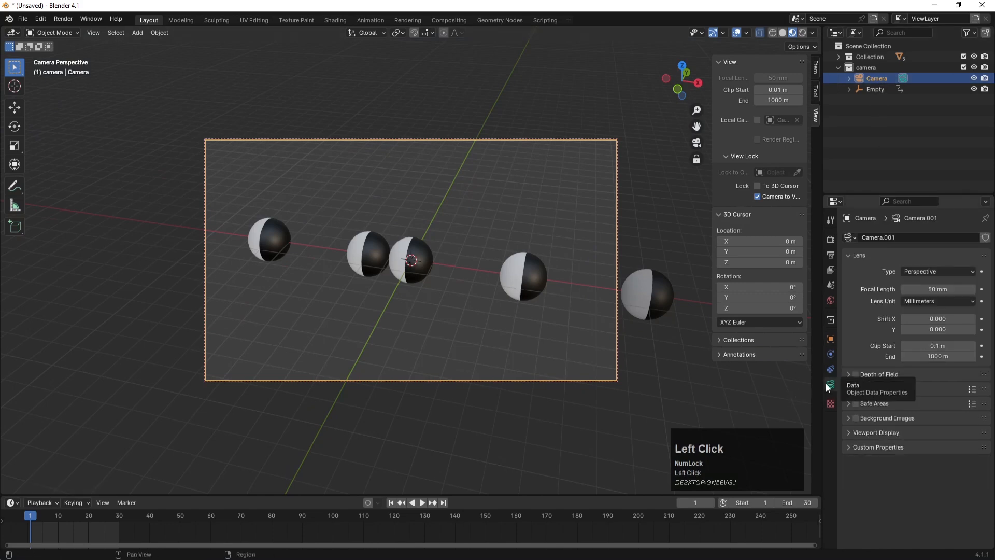
pyautogui.click(939, 289)
pyautogui.write('200')
pyautogui.press('Return')
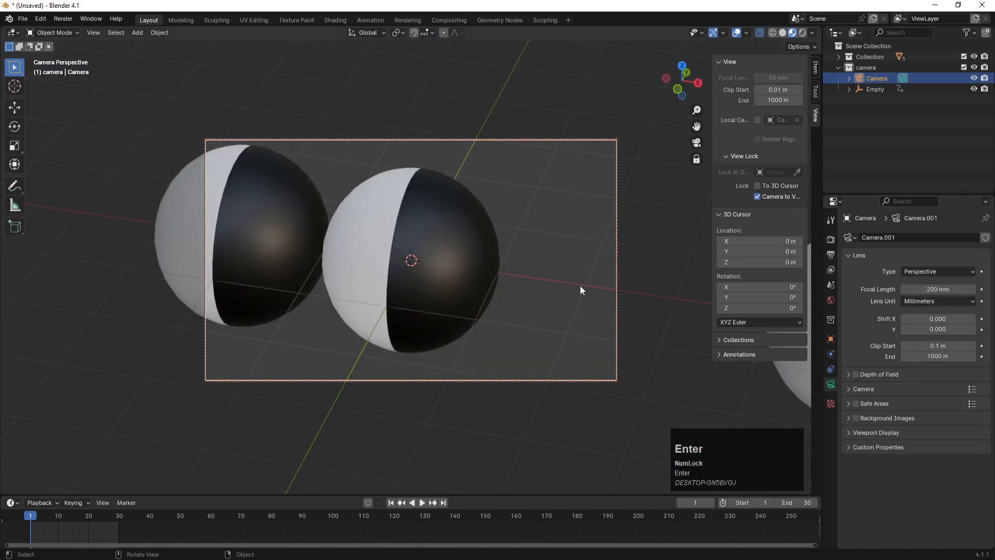
# Step: Reframe the camera farther back at a lower, more angled view, keeping the two touching spheres near the centre of the frame
pyautogui.scroll(-5, 409, 282)
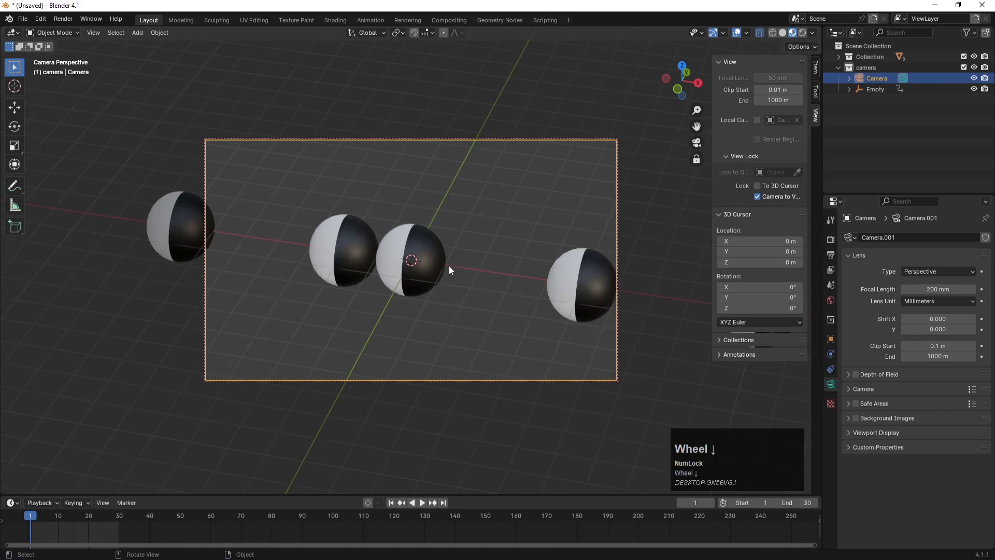
pyautogui.moveTo(449, 266); pyautogui.dragTo(429, 284, button='middle')
pyautogui.scroll(-2, 423, 277)
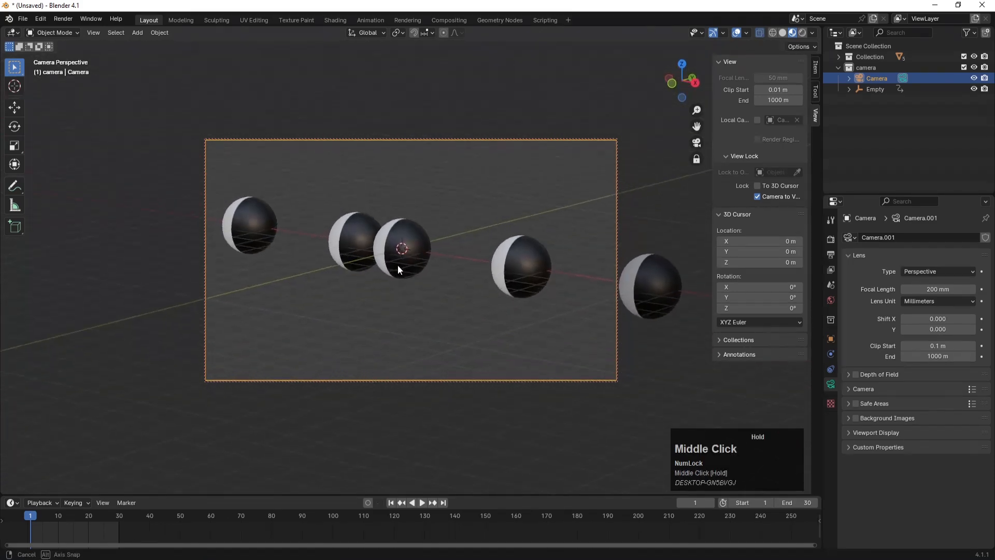
pyautogui.scroll(2, 405, 238)
pyautogui.scroll(2, 412, 282)
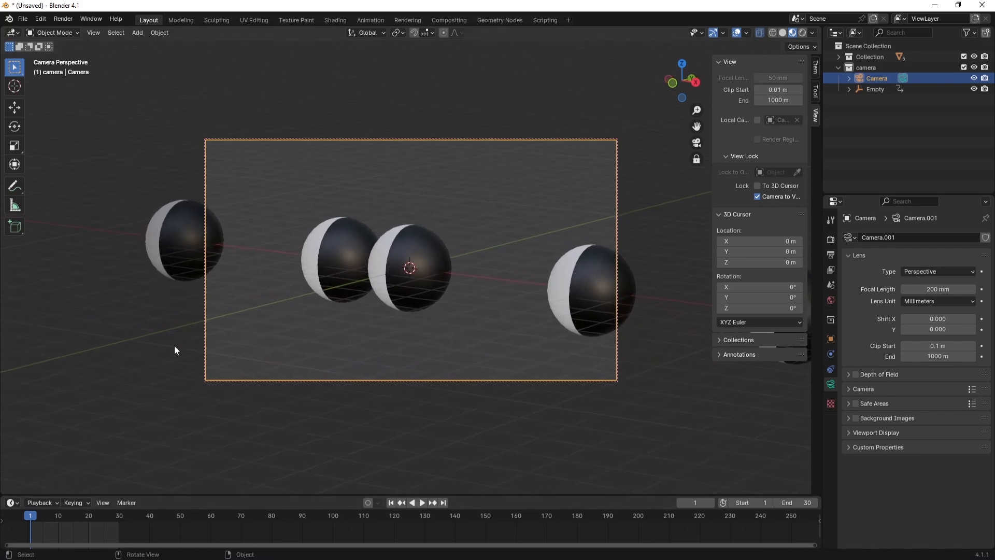
pyautogui.moveTo(403, 263); pyautogui.dragTo(400, 265, button='middle')
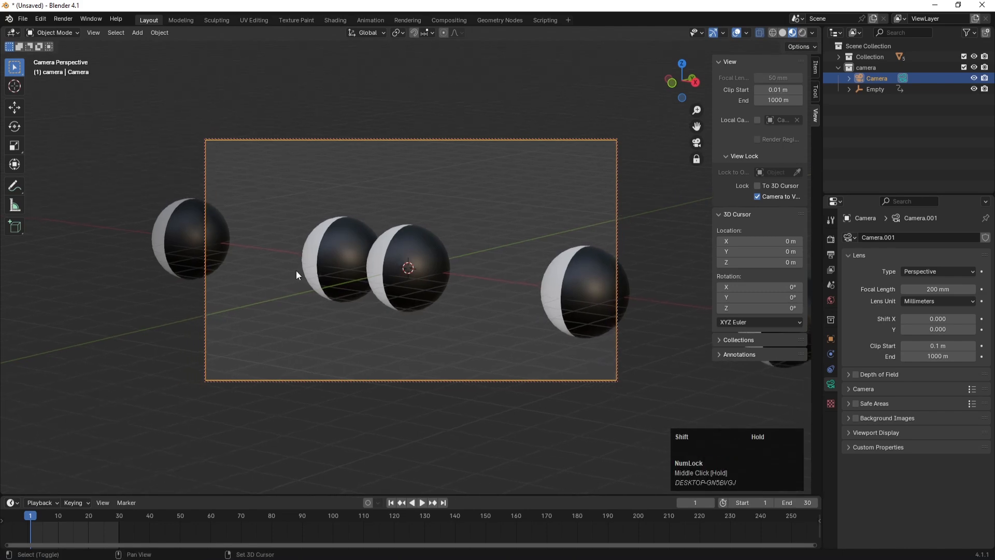
pyautogui.keyDown('shift'); pyautogui.moveTo(296, 270); pyautogui.dragTo(310, 271, button='middle'); pyautogui.keyUp('shift')
pyautogui.moveTo(406, 283); pyautogui.dragTo(393, 278, button='middle')
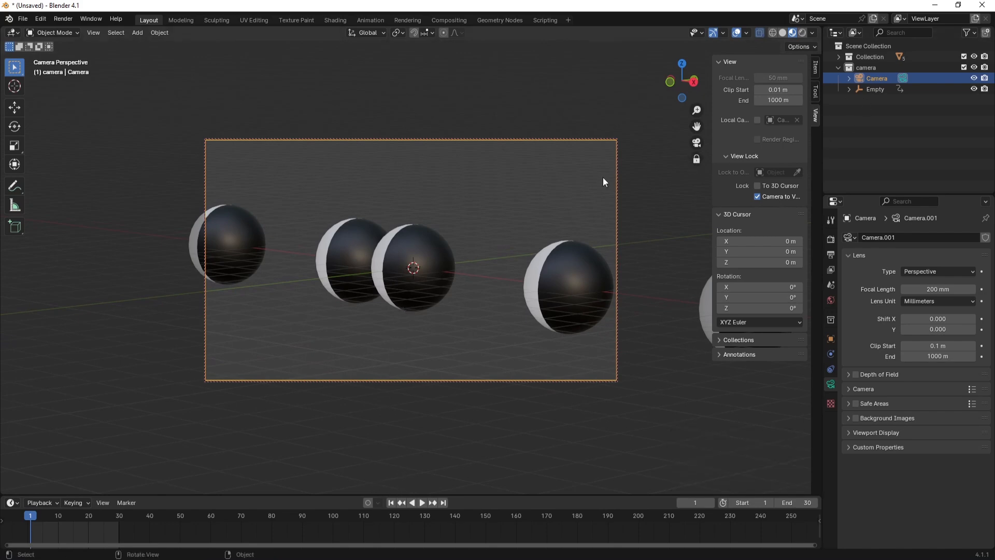
# Step: Leave the camera view and exclude the spheres' collection from the view layer
pyautogui.press('KP_0')
pyautogui.moveTo(400, 302); pyautogui.dragTo(437, 285, button='middle')
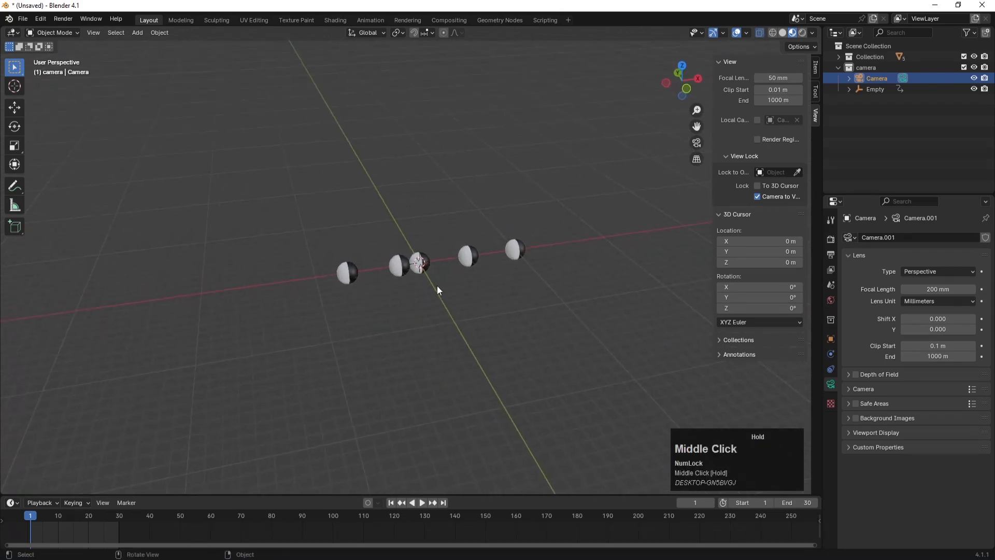
pyautogui.click(964, 56)
pyautogui.scroll(-2, 473, 236)
pyautogui.moveTo(458, 264); pyautogui.dragTo(471, 260, button='middle')
# Step: Try parenting the empty to the camera, and undo it
pyautogui.click(877, 76)
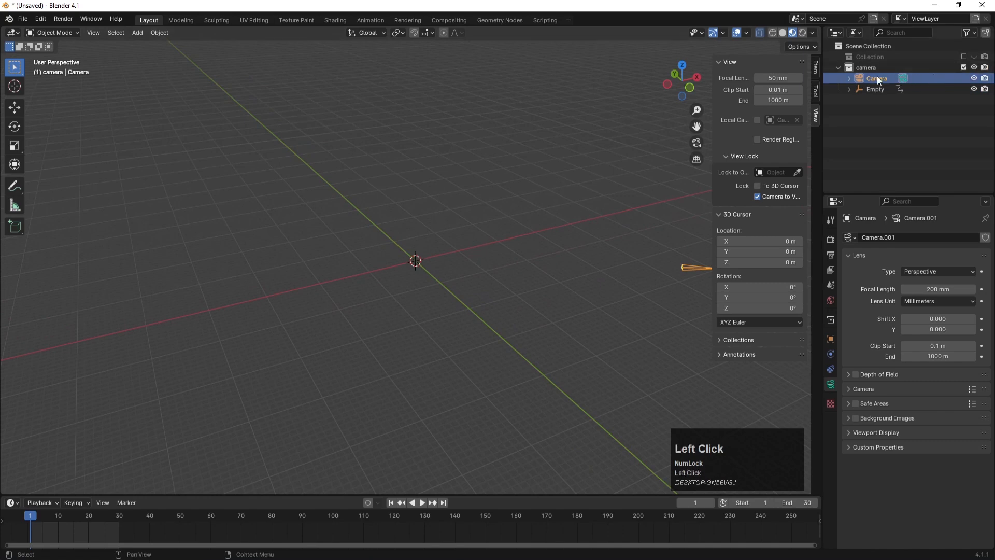
pyautogui.keyDown('shift'); pyautogui.click(878, 89); pyautogui.keyUp('shift')
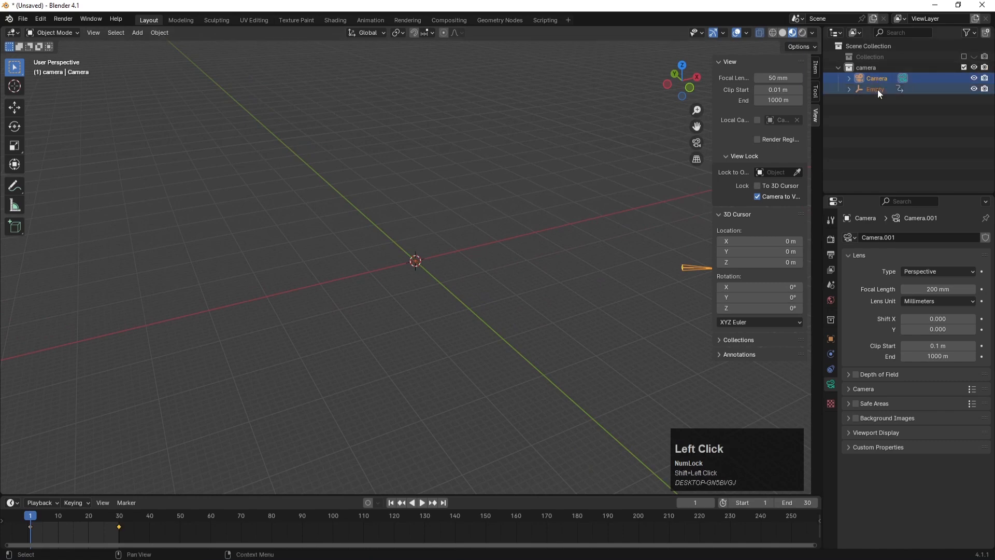
pyautogui.hotkey('ctrl', 'p')
pyautogui.click(542, 147)
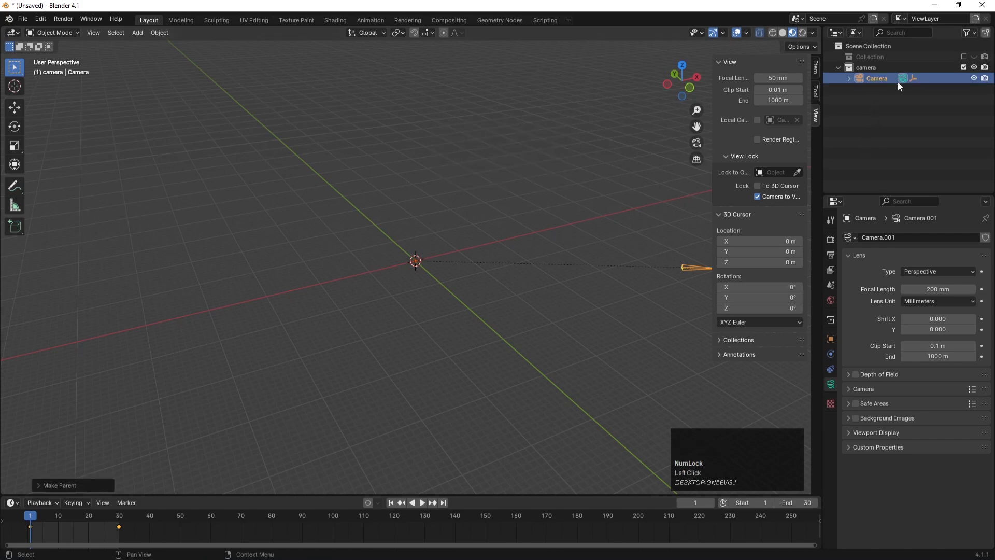
pyautogui.hotkey('ctrl', 'z')
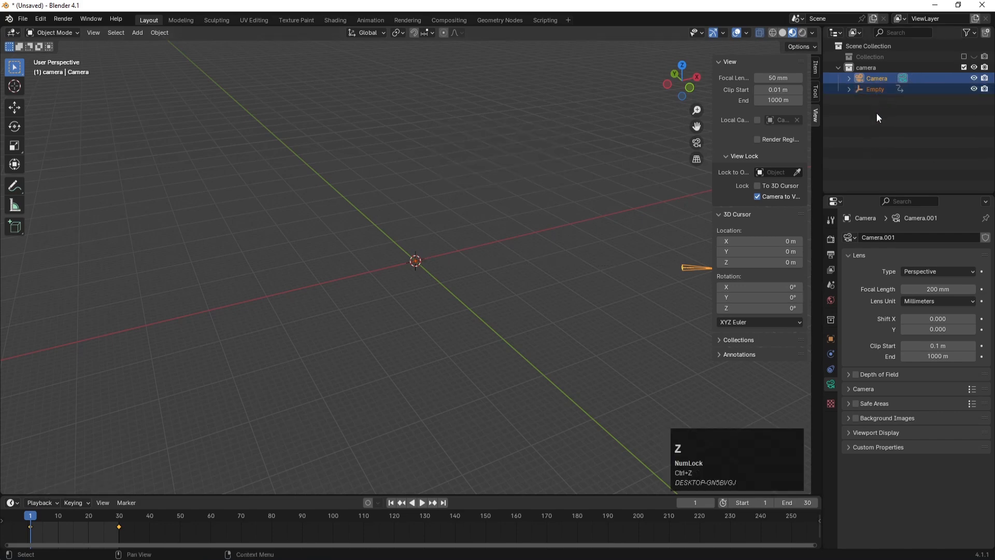
# Step: Parent the camera to the animated empty and expand the empty's hierarchy in the "camera" collection
pyautogui.click(876, 113)
pyautogui.click(875, 91)
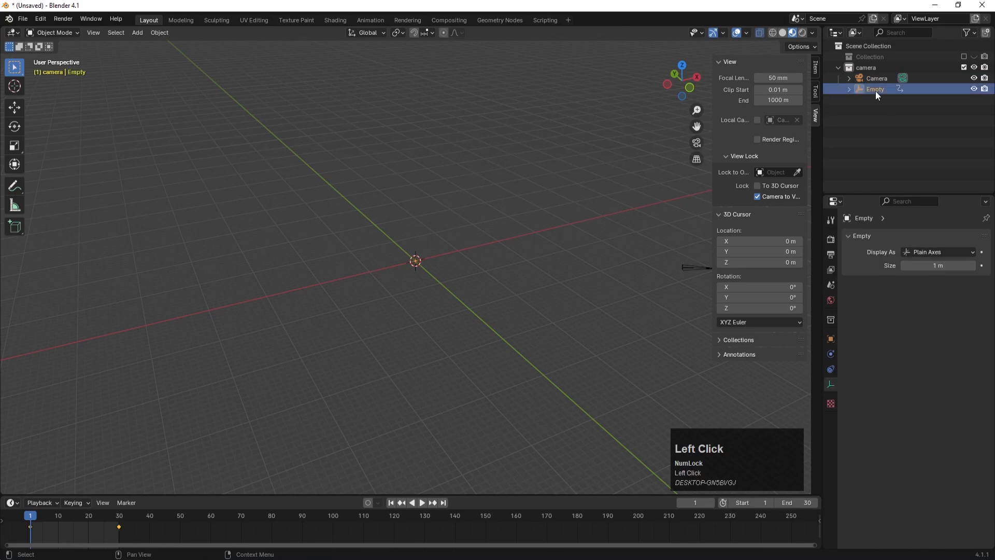
pyautogui.keyDown('shift'); pyautogui.click(879, 78); pyautogui.keyUp('shift')
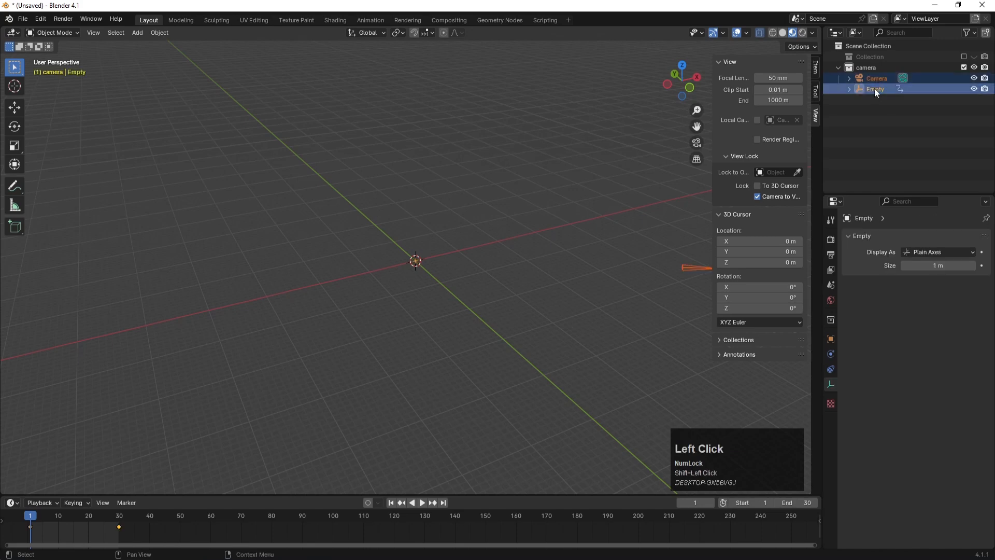
pyautogui.hotkey('ctrl', 'p')
pyautogui.click(547, 191)
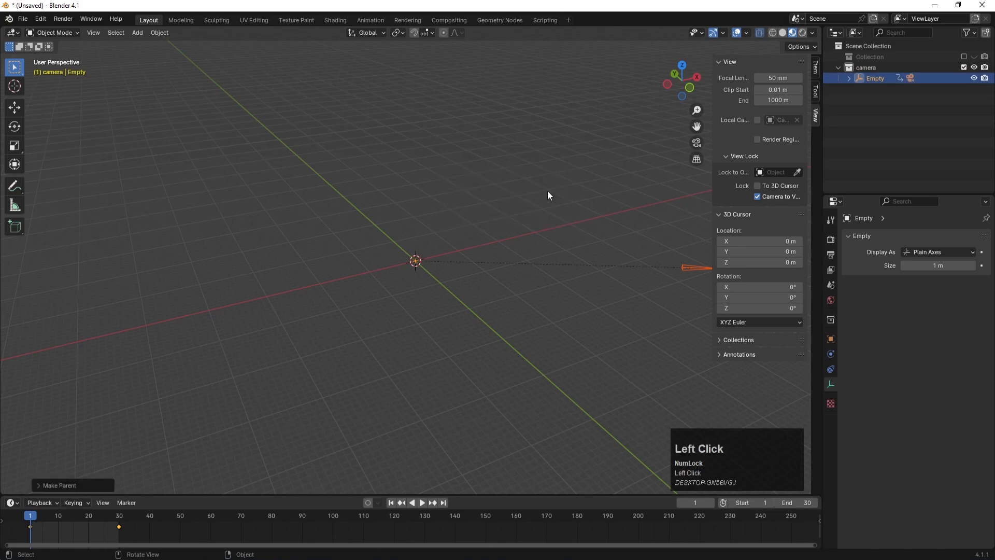
pyautogui.click(548, 195)
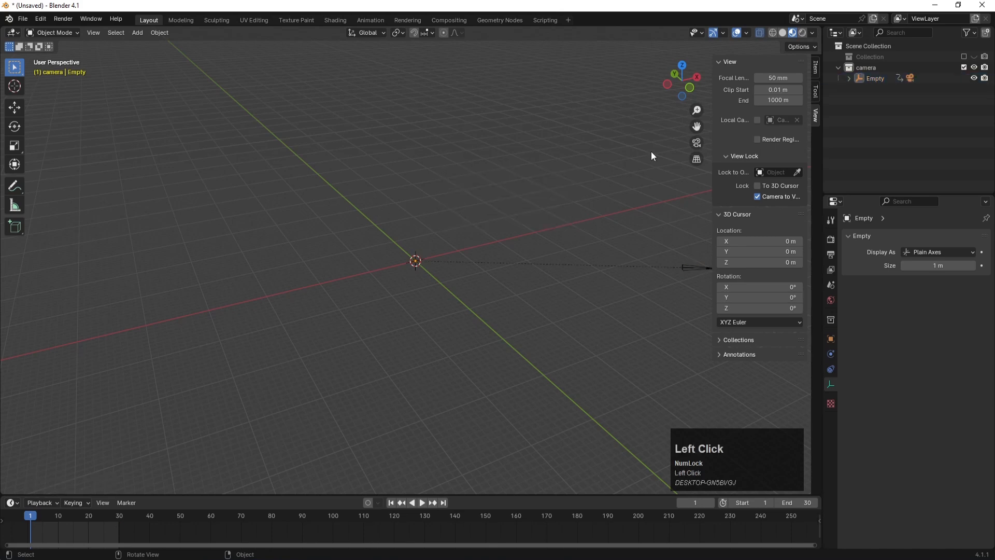
pyautogui.click(848, 78)
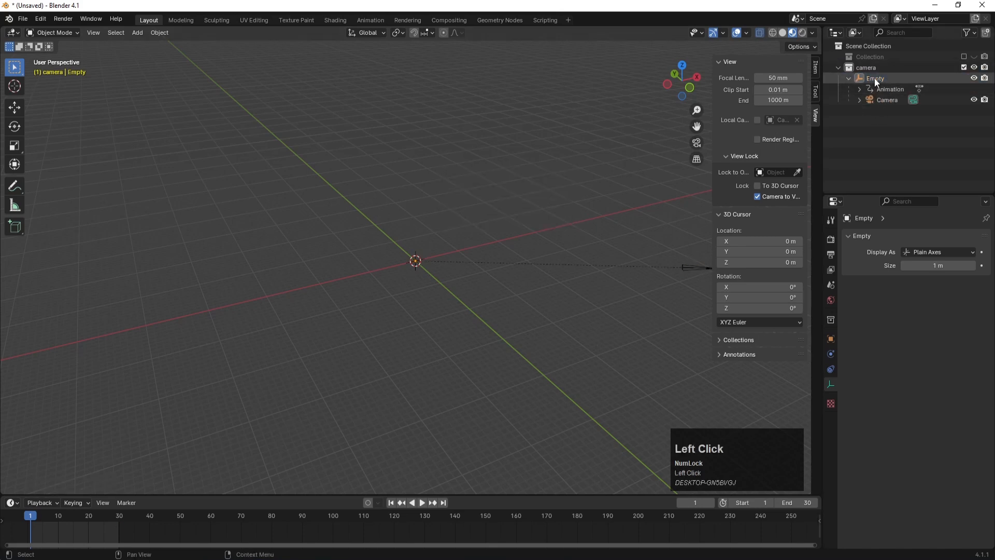
# Step: Play back the empty's movement with the parented camera, stop it, and return to frame 1
pyautogui.keyDown('shift'); pyautogui.moveTo(451, 271); pyautogui.dragTo(413, 274, button='middle'); pyautogui.keyUp('shift')
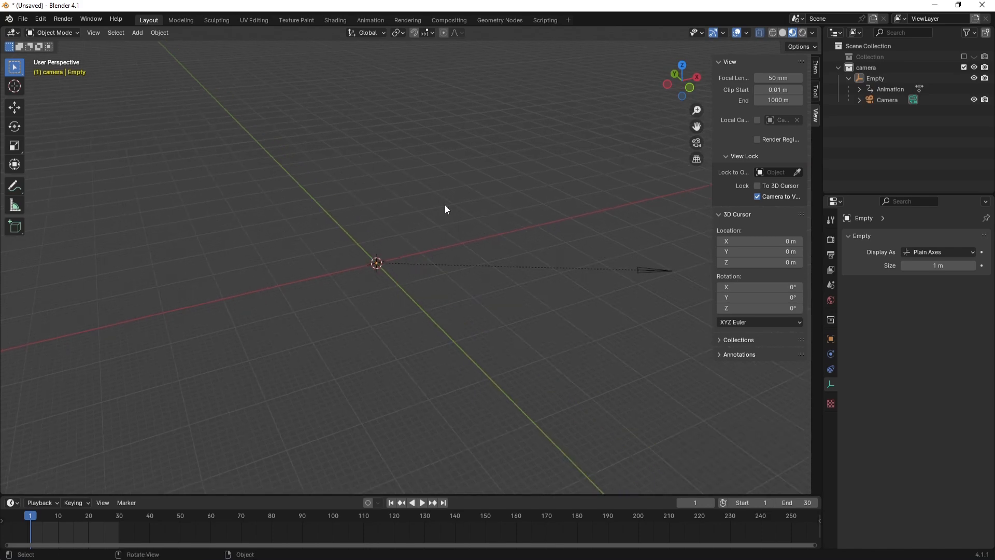
pyautogui.scroll(3, 444, 204)
pyautogui.click(307, 267)
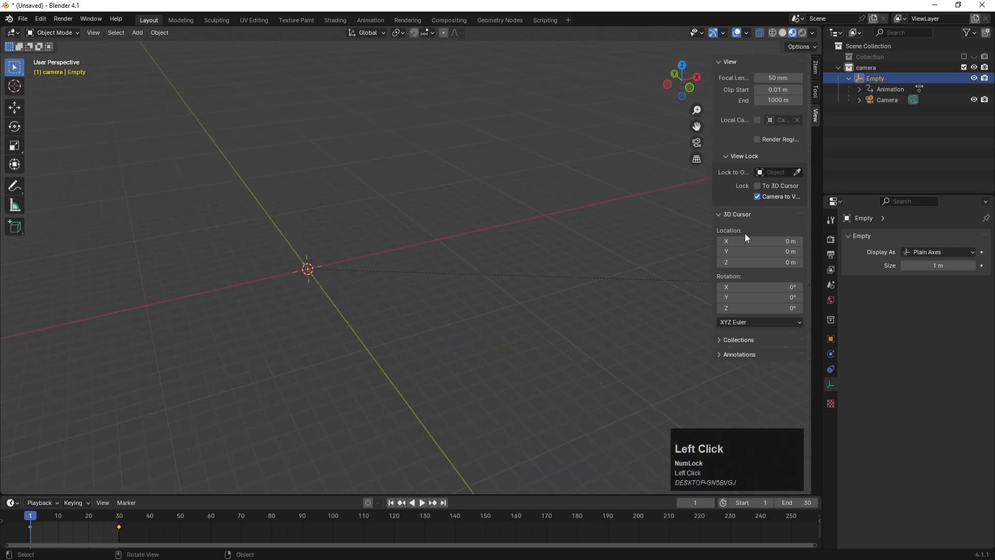
pyautogui.scroll(-2, 433, 355)
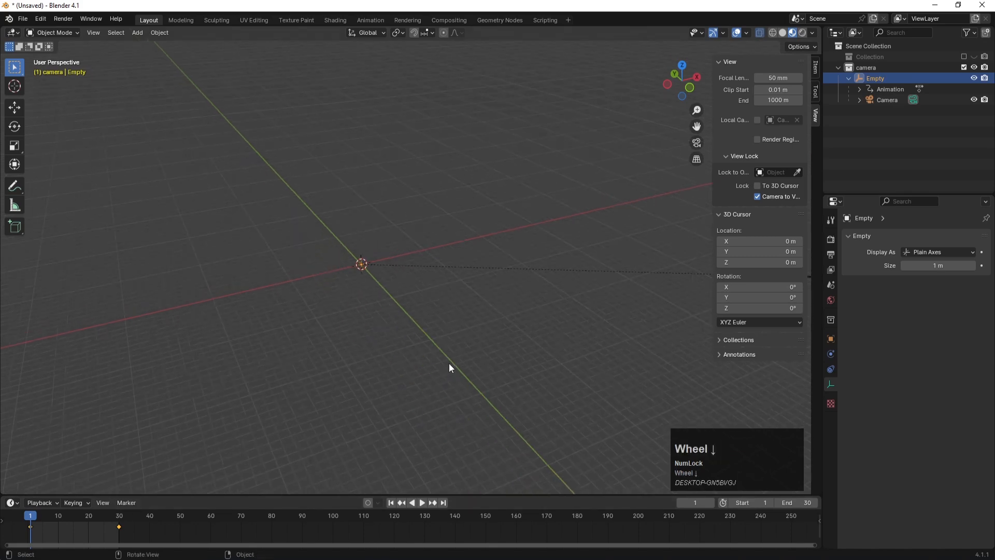
pyautogui.click(423, 503)
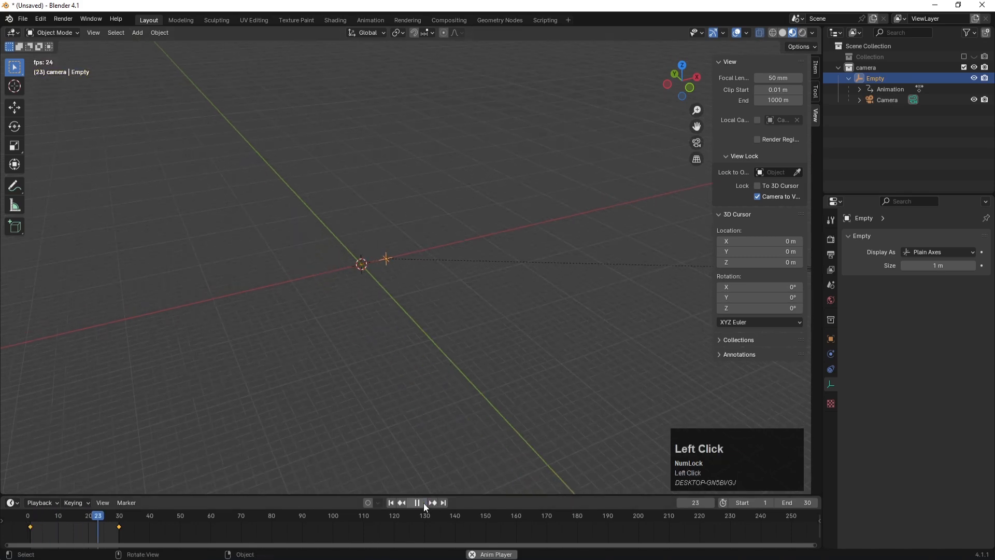
pyautogui.click(423, 502)
pyautogui.click(389, 503)
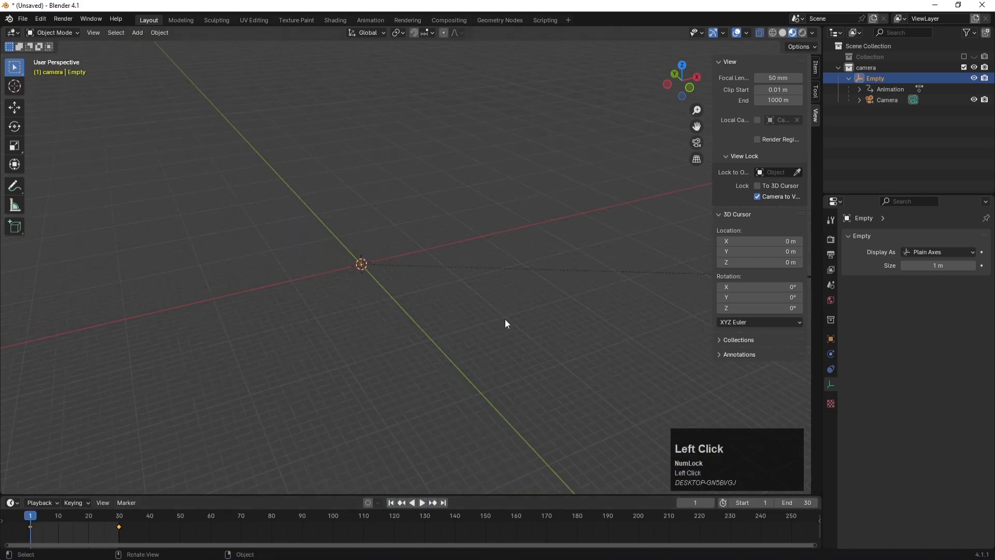
# Step: Play back the empty's animation through the camera view, stop it, and return to frame 1
pyautogui.press('KP_0')
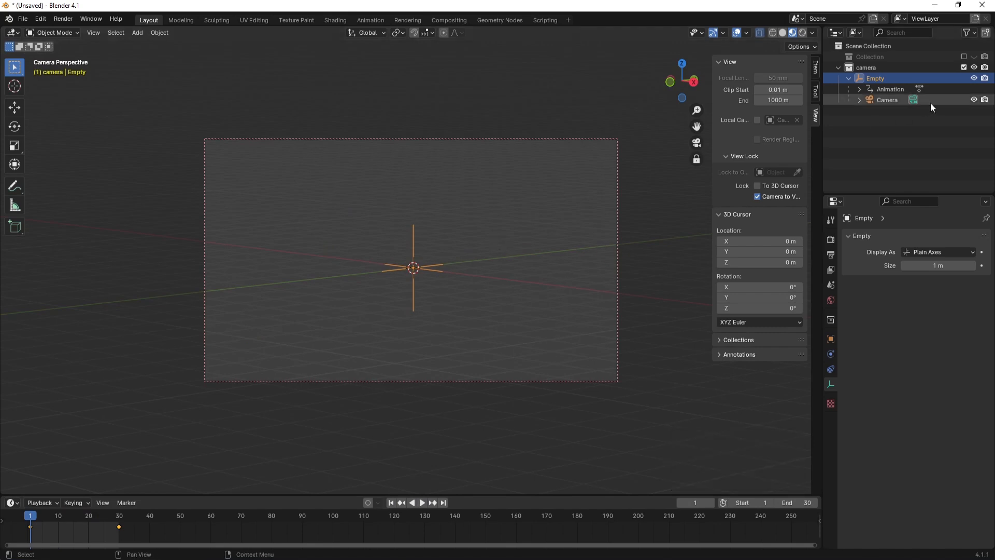
pyautogui.click(423, 503)
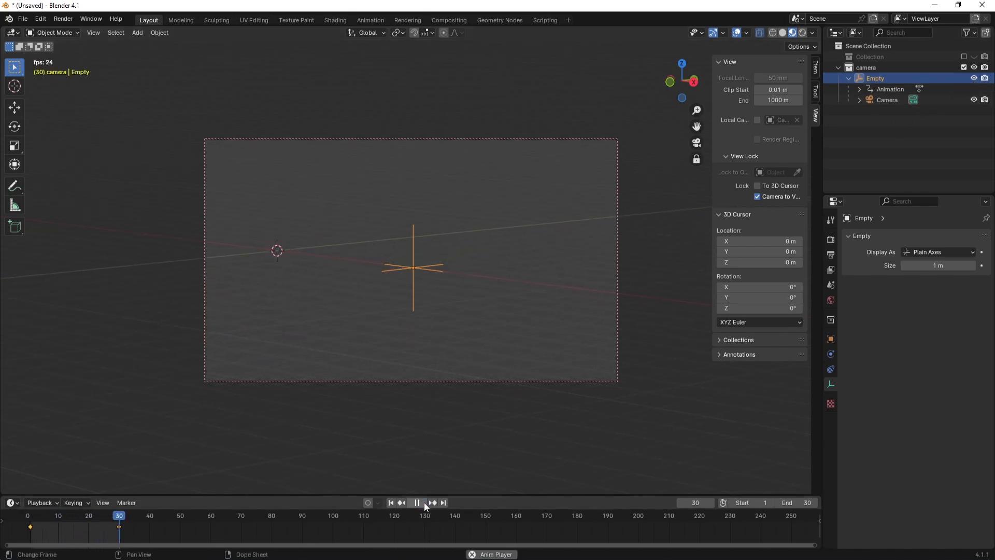
pyautogui.click(423, 502)
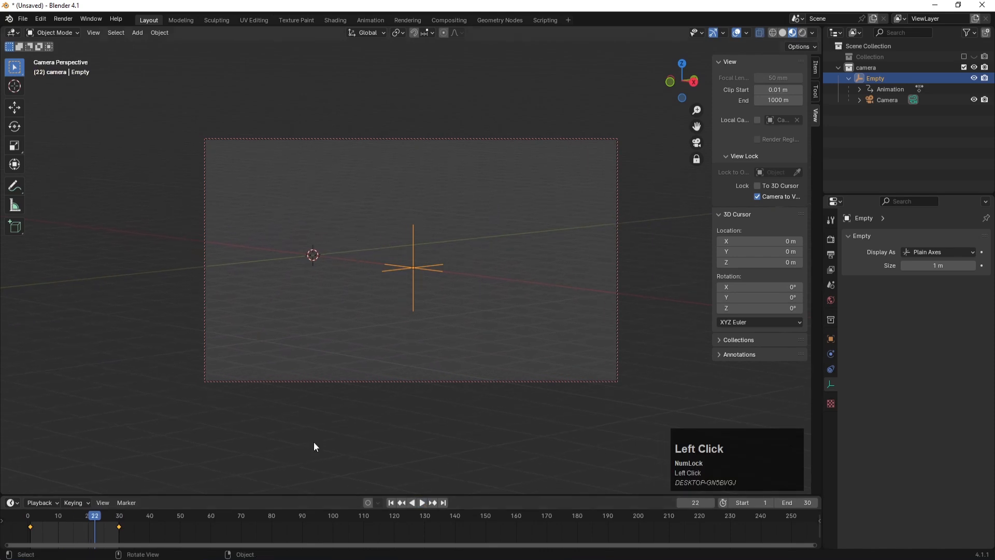
pyautogui.click(390, 502)
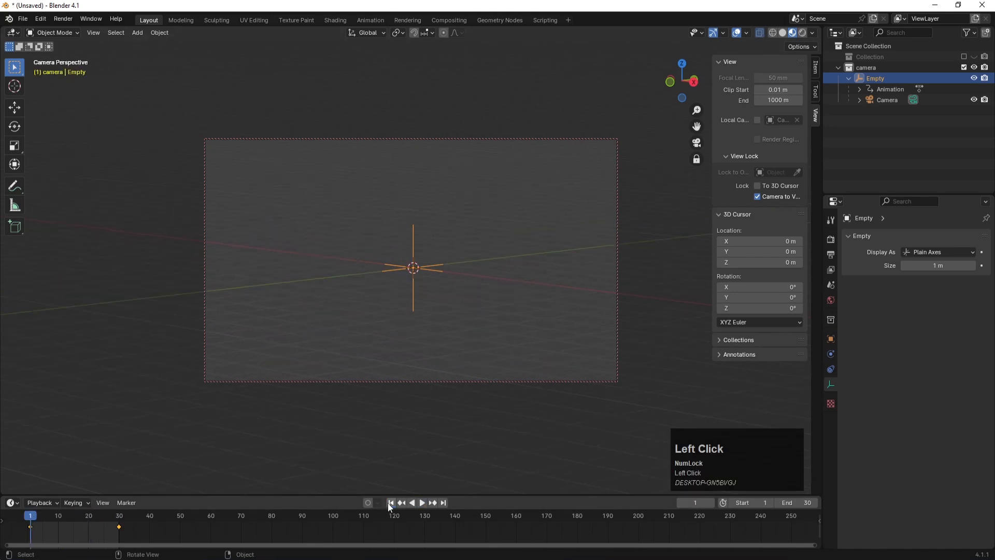
# Step: Include the spheres' collection in the view layer again and play back the rolling animation through the camera
pyautogui.click(964, 57)
pyautogui.click(496, 201)
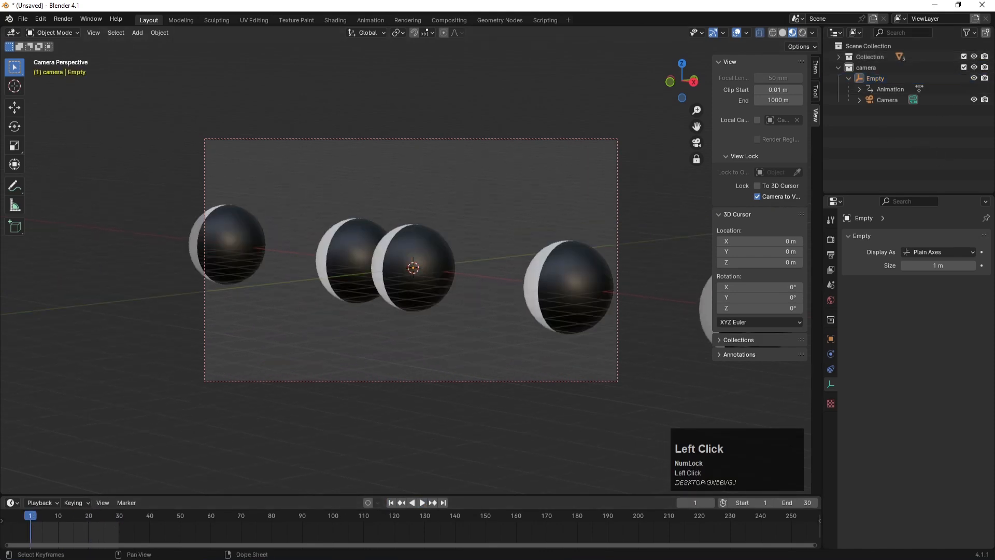
pyautogui.click(422, 502)
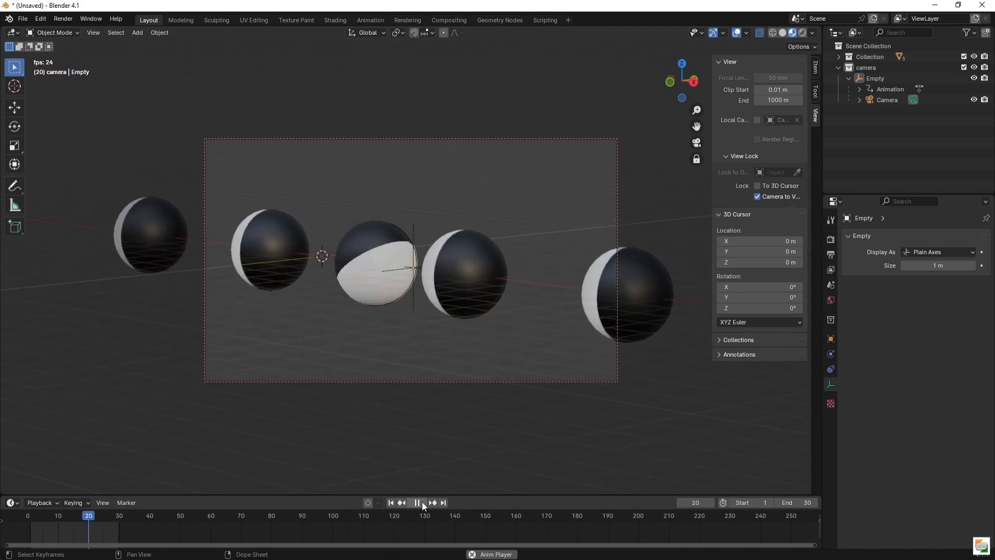
pyautogui.click(422, 502)
# Step: Enlarge the camera frame with the camera briefly unlocked from the view, and play back the rolling sphere up close
pyautogui.click(757, 196)
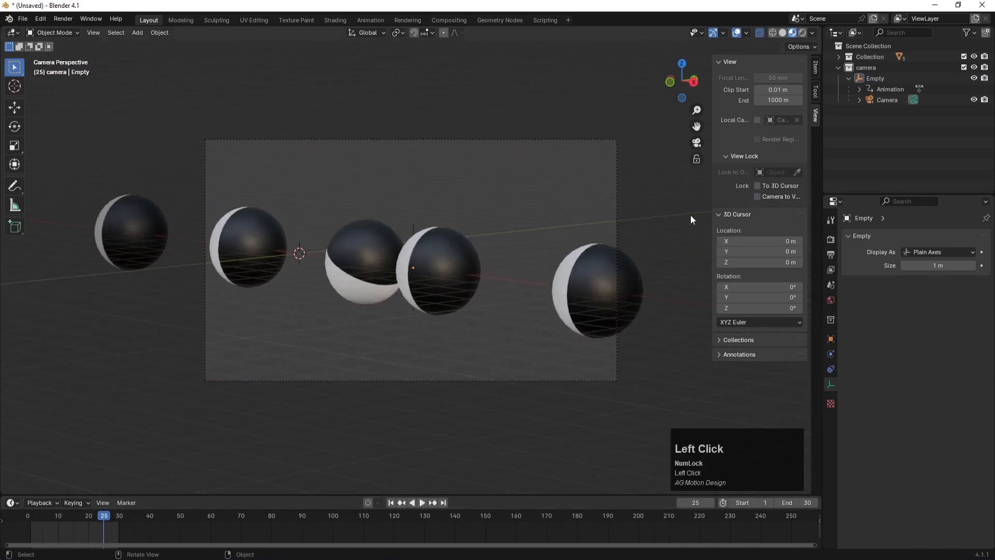
pyautogui.scroll(4, 446, 249)
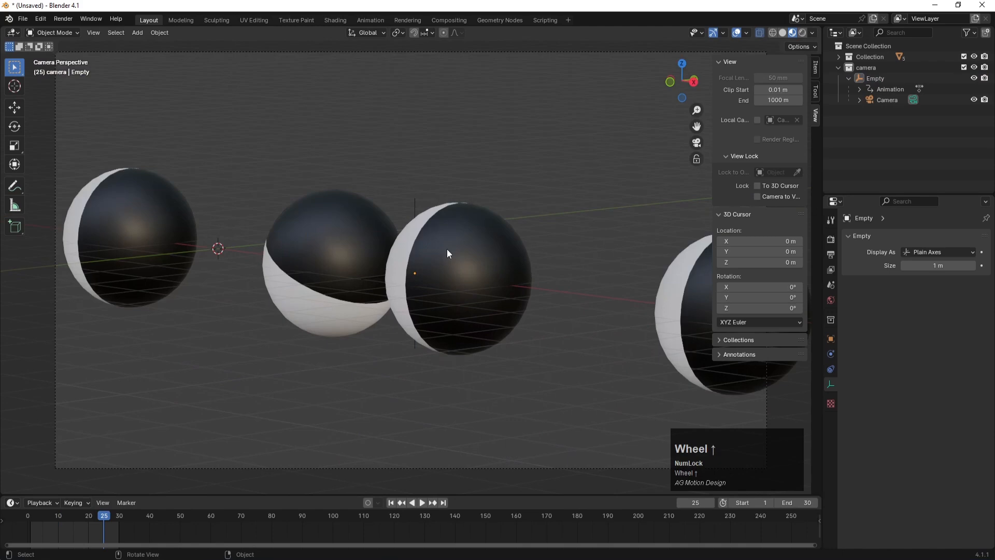
pyautogui.scroll(2, 447, 249)
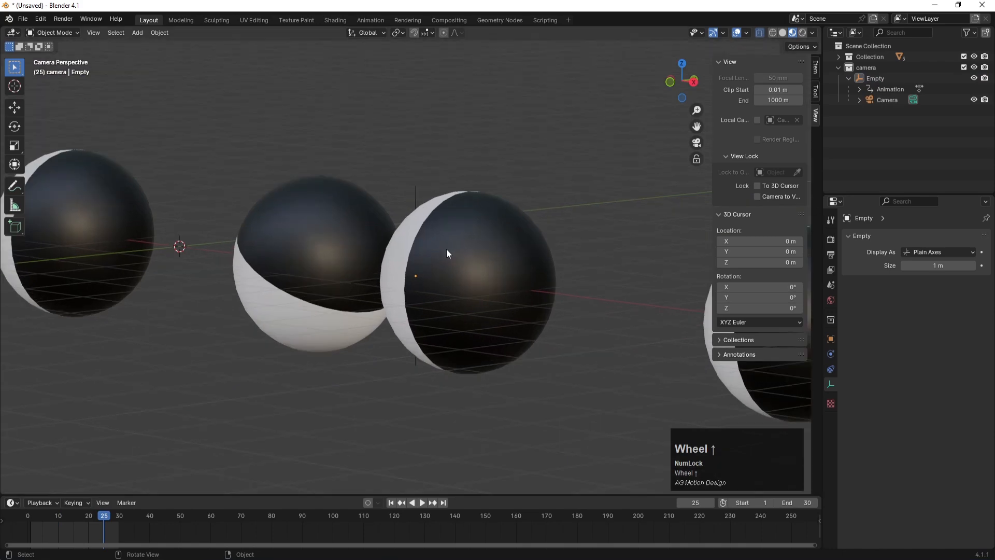
pyautogui.click(758, 197)
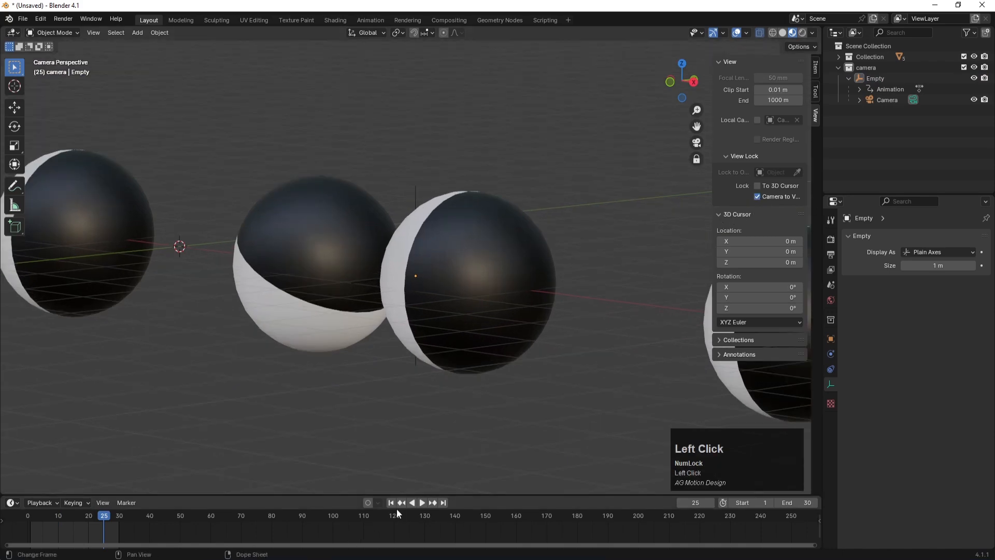
pyautogui.click(422, 502)
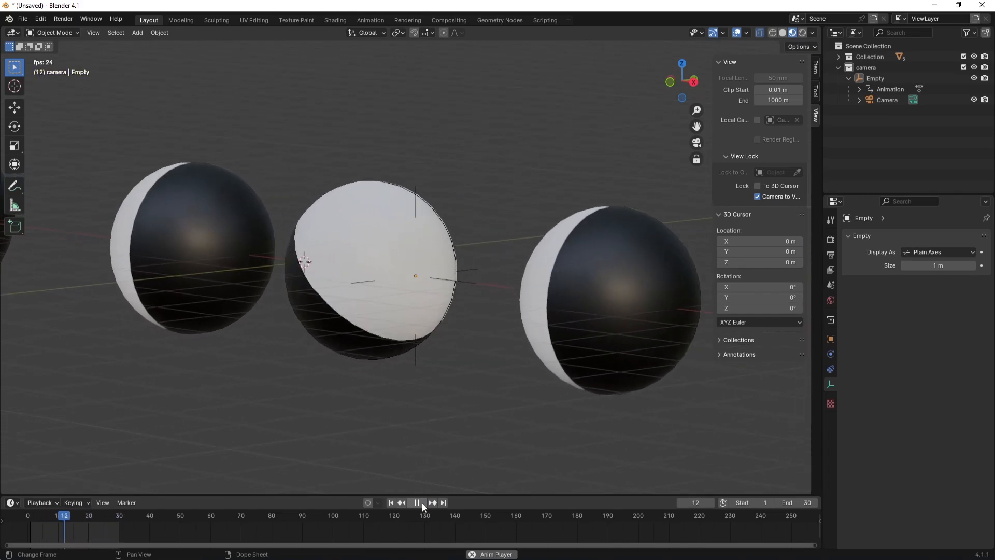
pyautogui.click(421, 503)
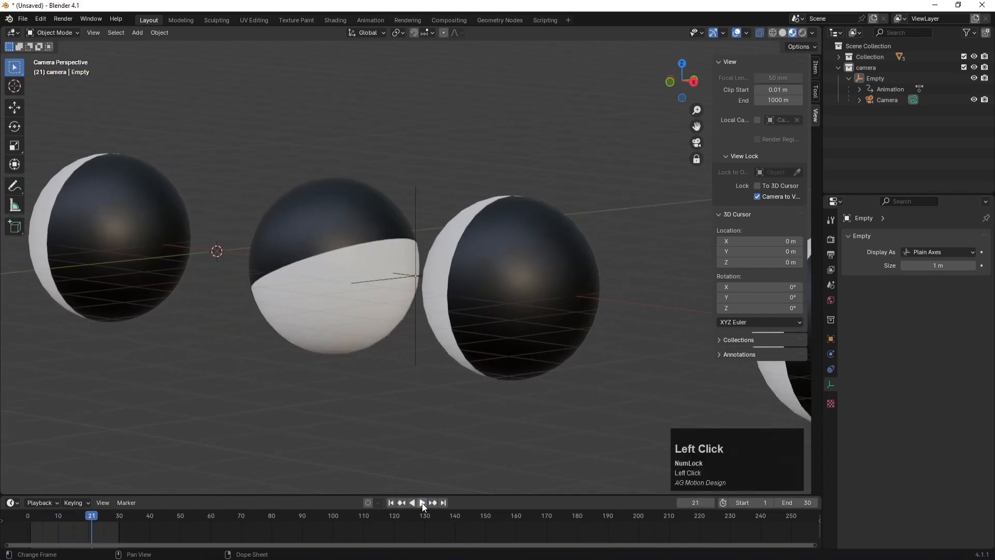
# Step: Unlock the camera from the view, fit the whole camera frame in the viewport, and lock it to the view again
pyautogui.click(757, 197)
pyautogui.scroll(-3, 406, 267)
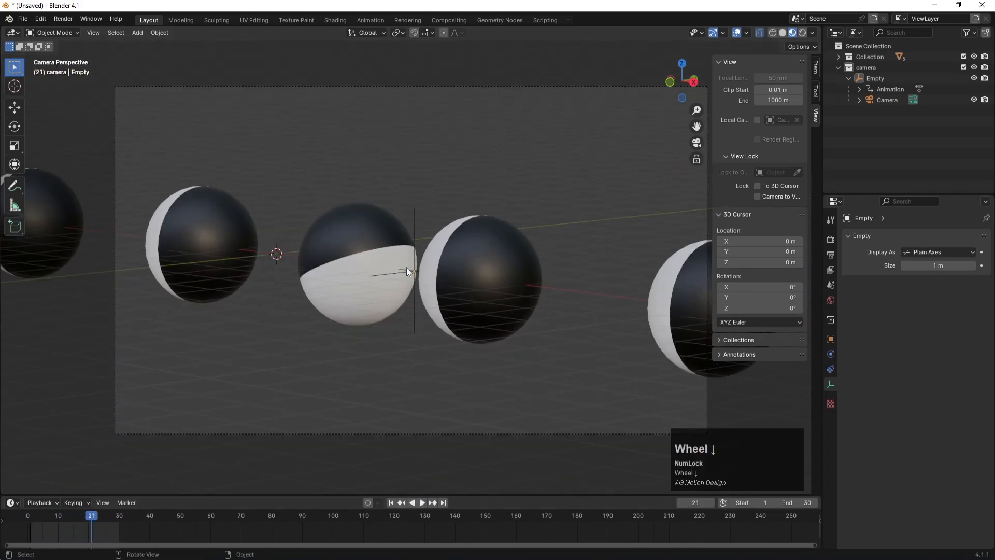
pyautogui.click(757, 196)
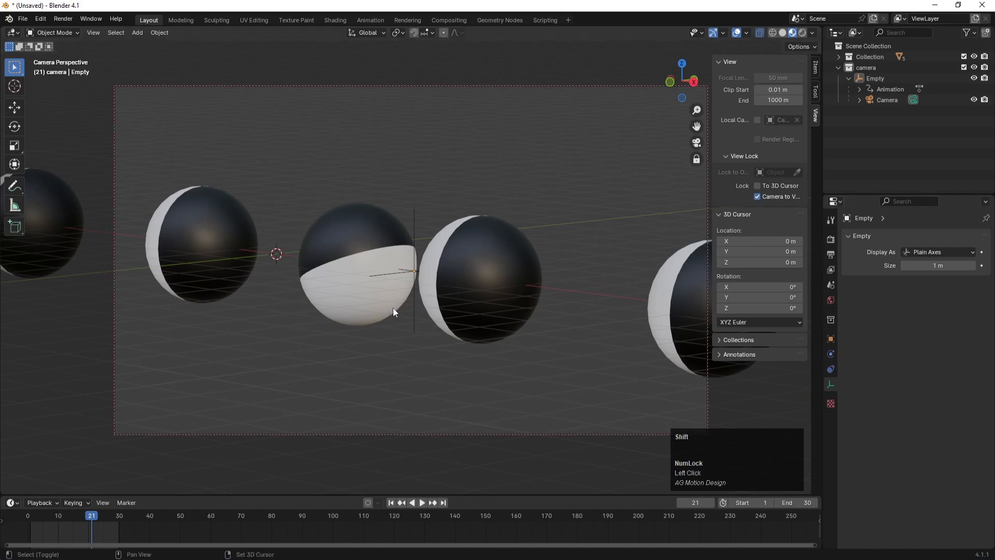
# Step: Add a mesh plane at the 3D cursor and lower it about 1.1 m along Z, below the spheres
pyautogui.hotkey('shift', 'a')
pyautogui.moveTo(365, 155)
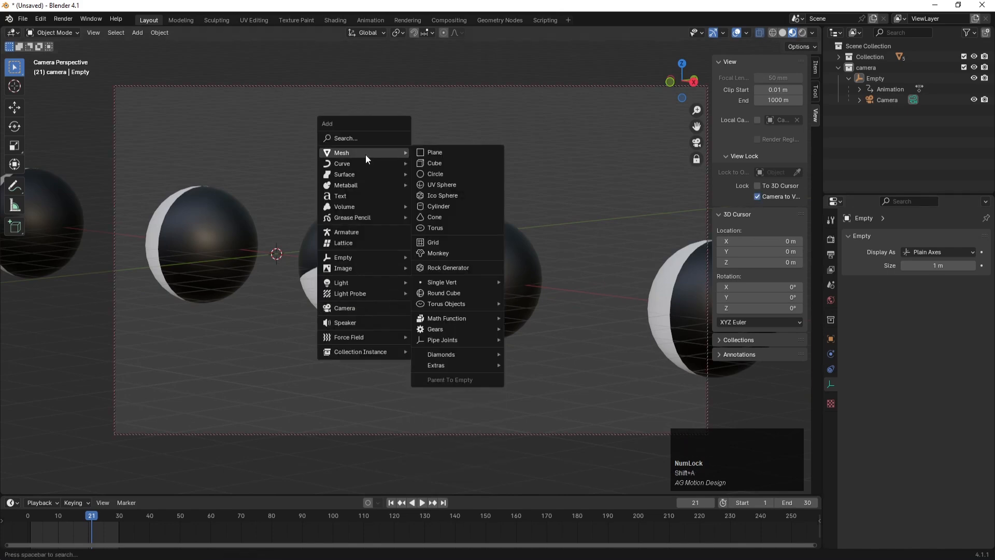
pyautogui.click(433, 154)
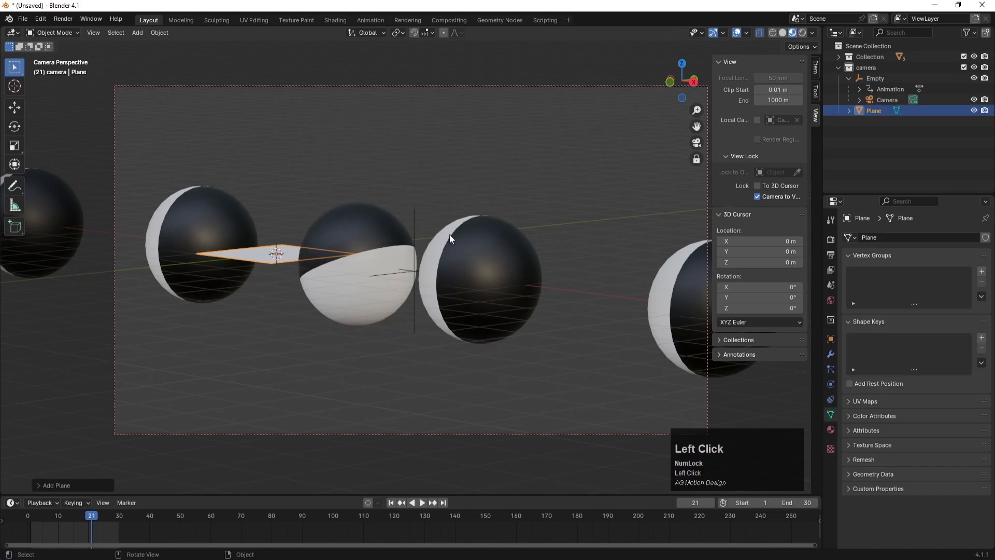
pyautogui.press('g')
pyautogui.press('z')
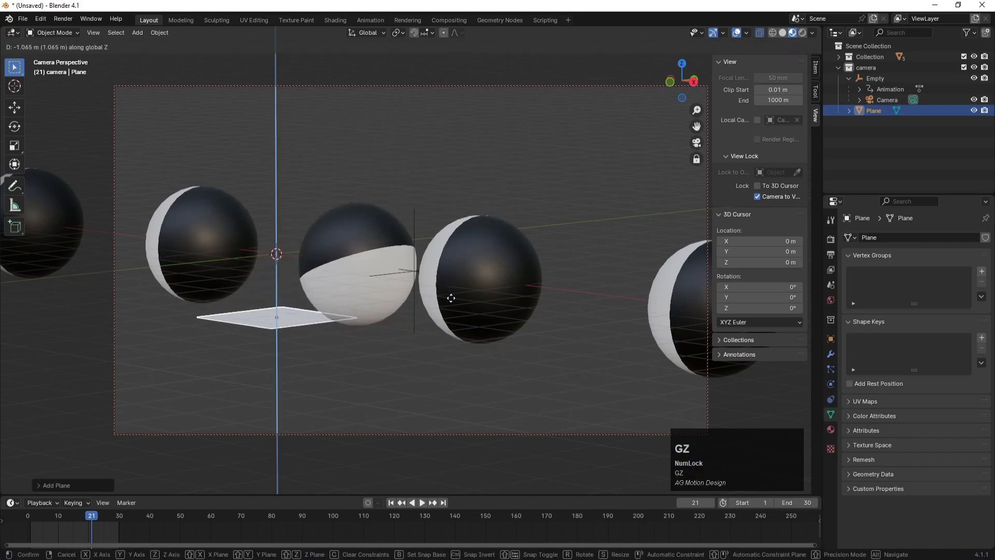
pyautogui.click(451, 300)
# Step: Move the plane about 2.07 m along X in the front view so it sits beneath the rolling sphere
pyautogui.press('KP_1')
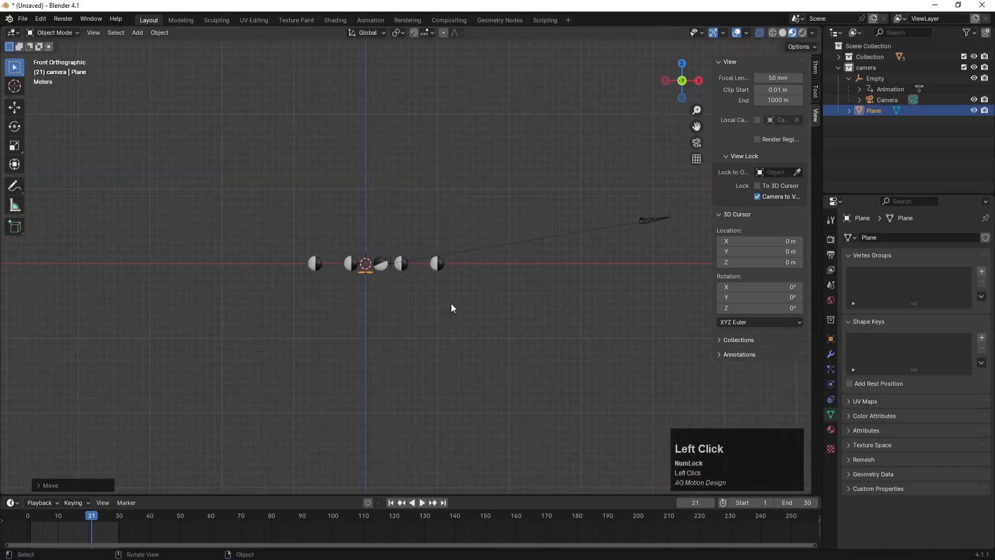
pyautogui.scroll(6, 391, 259)
pyautogui.press('g')
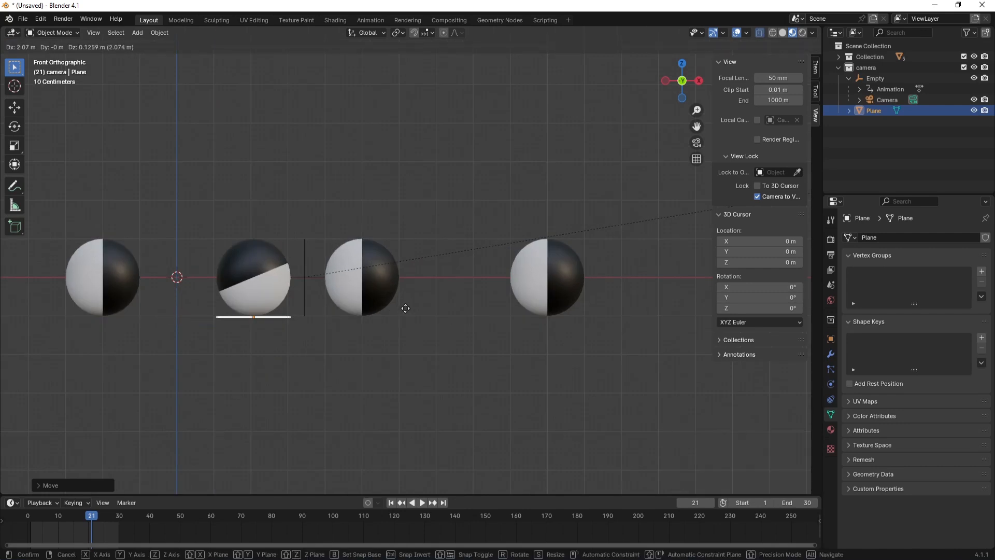
pyautogui.click(404, 307)
# Step: Raise the plane about 0.03 m along Z until it touches the bottom of the rolling sphere
pyautogui.scroll(3, 268, 322)
pyautogui.press('KP_Decimal')
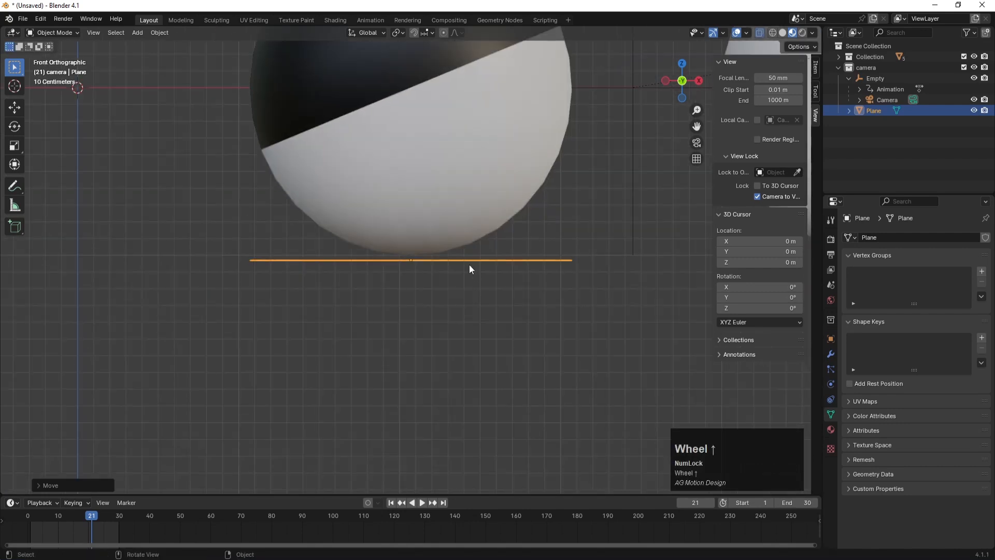
pyautogui.press('g')
pyautogui.press('z')
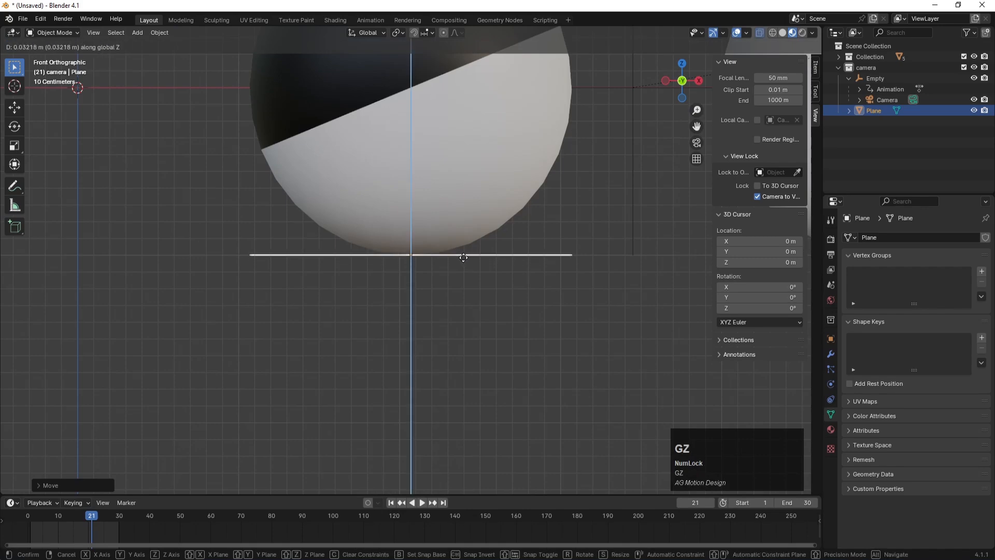
pyautogui.click(420, 263)
# Step: Scale the plane along X in the top view into a long strip extending well past the spheres on both sides
pyautogui.scroll(-6, 420, 263)
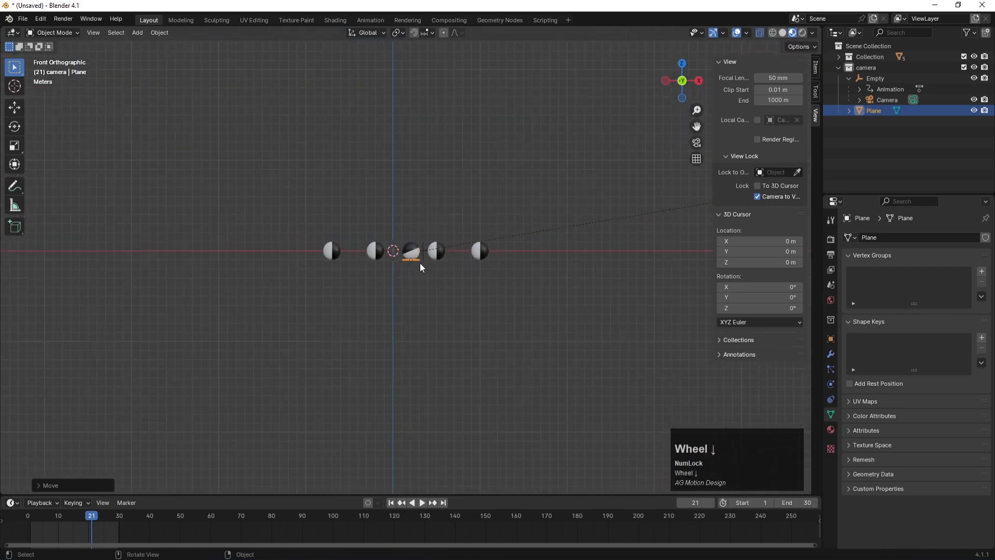
pyautogui.press('KP_7')
pyautogui.scroll(-5, 423, 264)
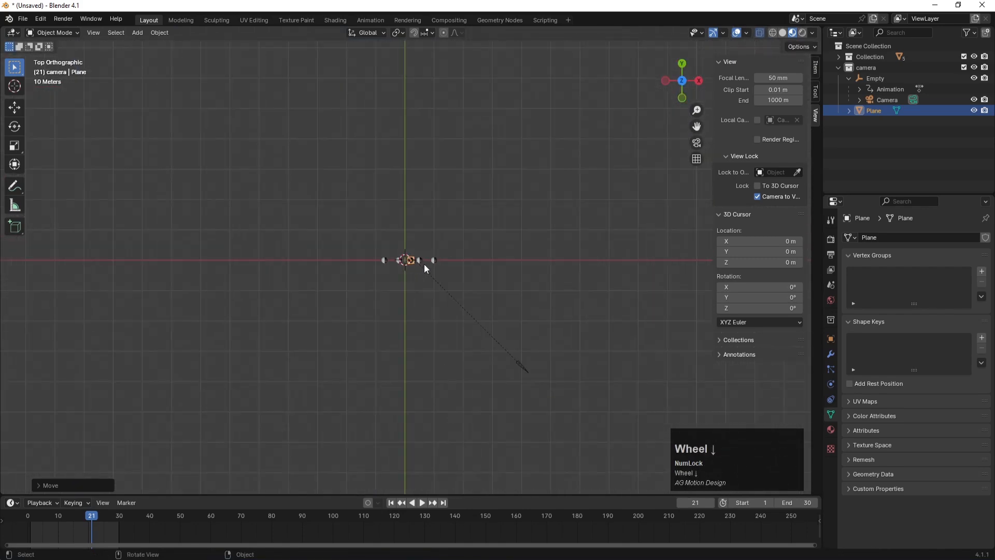
pyautogui.press('s')
pyautogui.press('x')
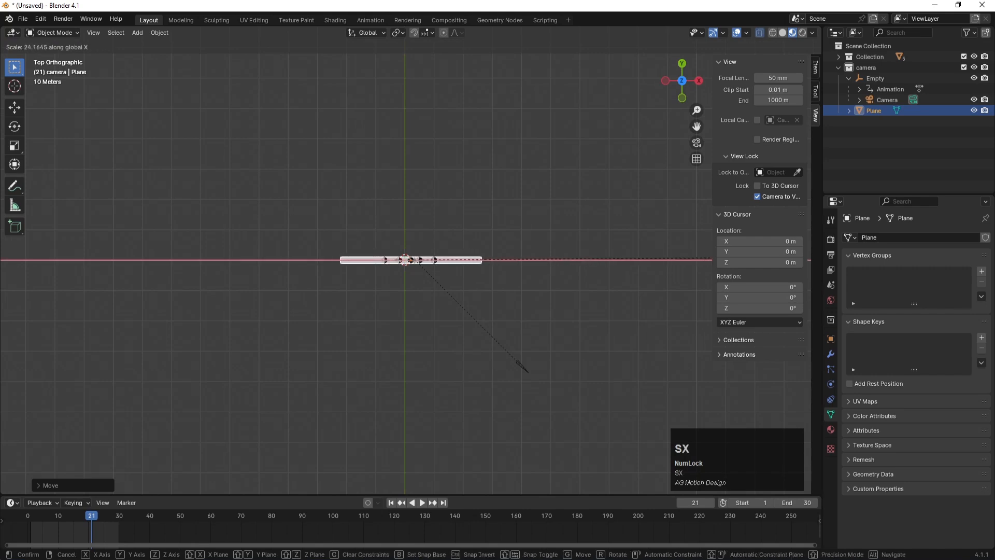
pyautogui.click(256, 252)
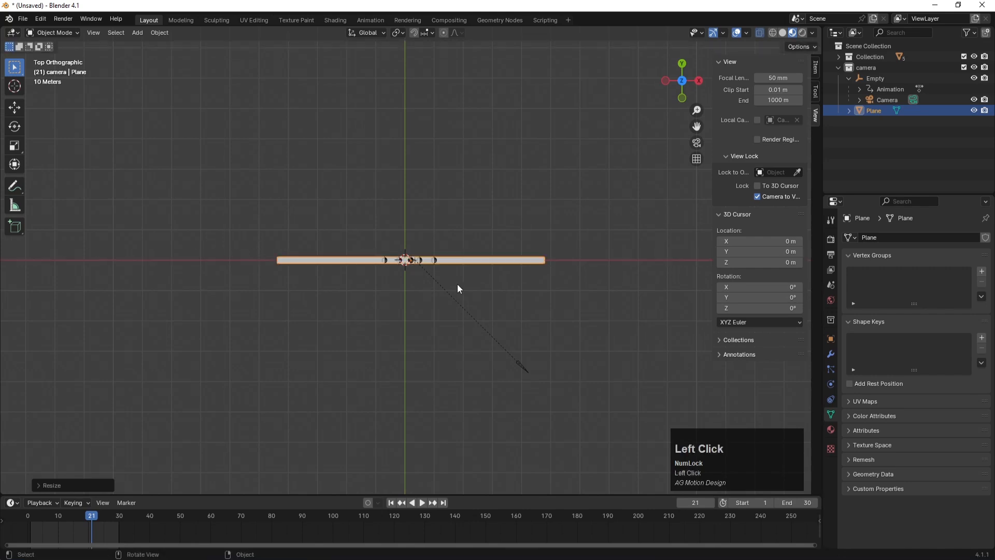
# Step: Scale the plane along Y in two passes, the second by a factor of about 9.4, to form a deep floor
pyautogui.press('s')
pyautogui.press('y')
pyautogui.click(415, 306)
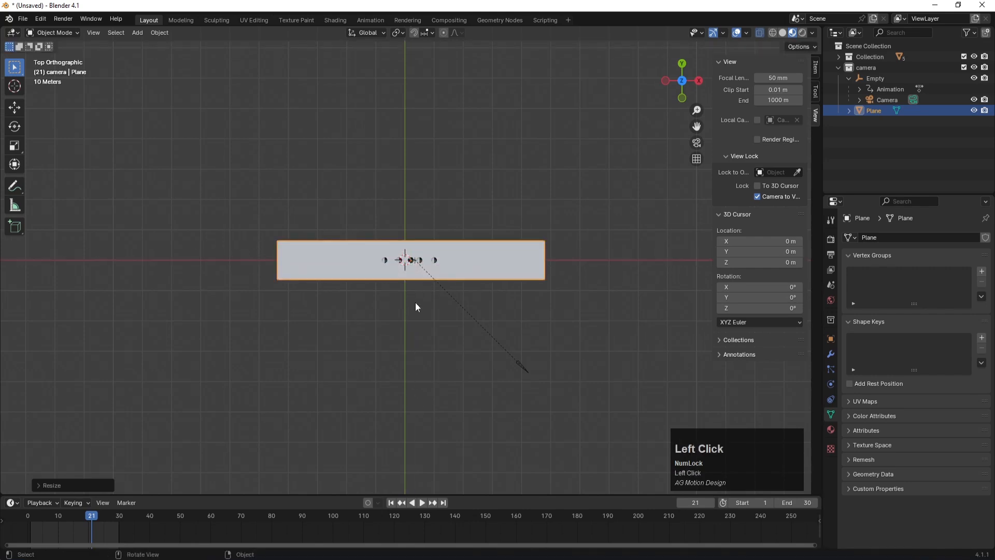
pyautogui.press('s')
pyautogui.press('y')
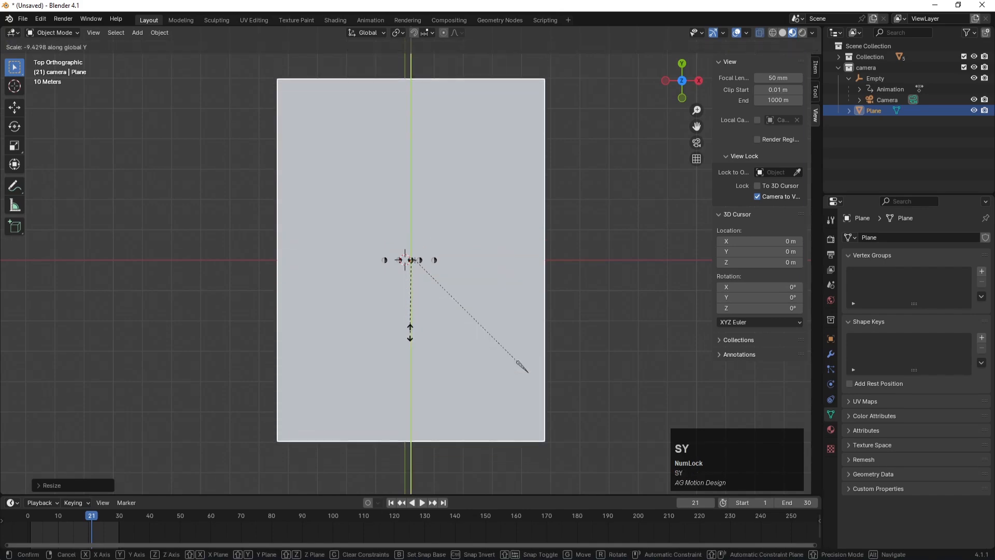
pyautogui.click(410, 337)
# Step: Check the floor plane through the camera and widen it along X by a factor of about 1.9
pyautogui.press('KP_0')
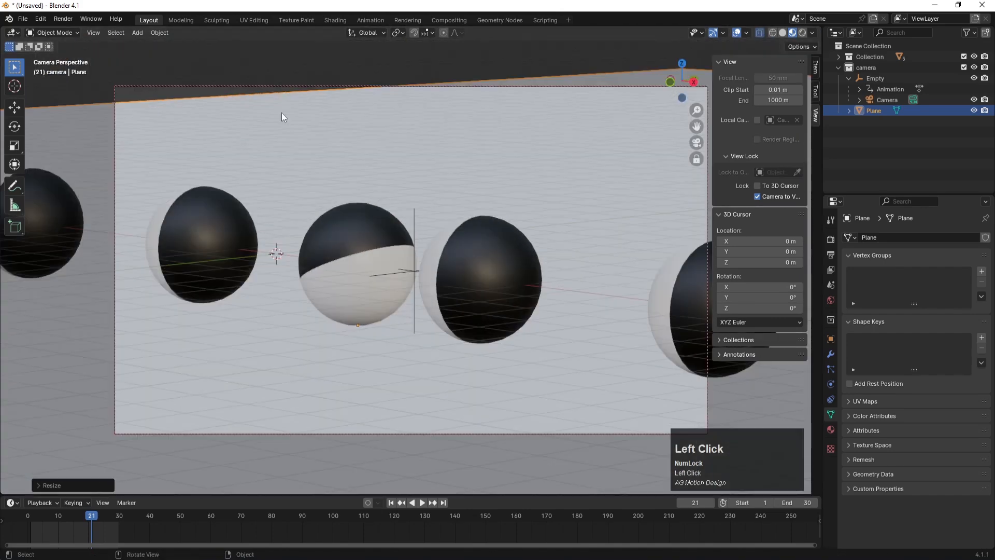
pyautogui.press('KP_7')
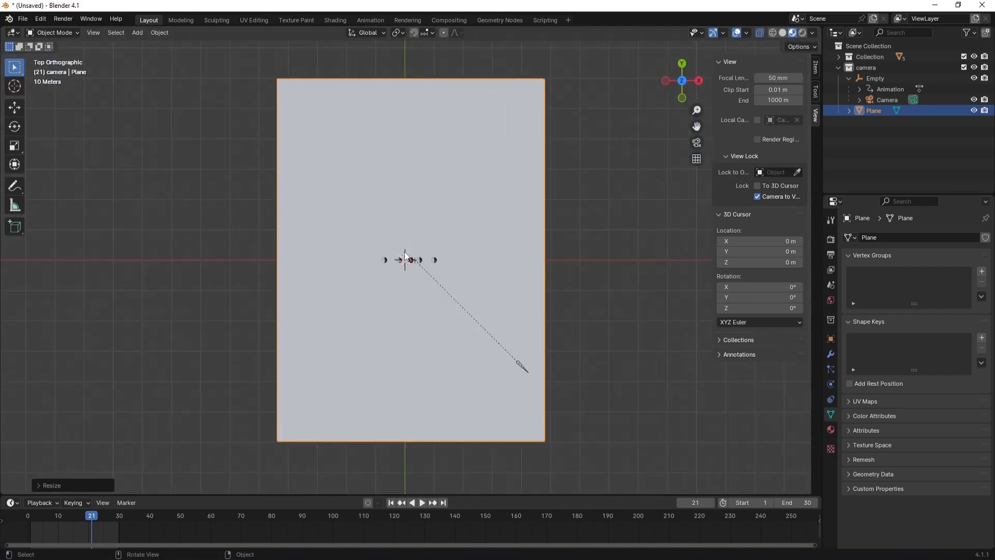
pyautogui.press('s')
pyautogui.press('x')
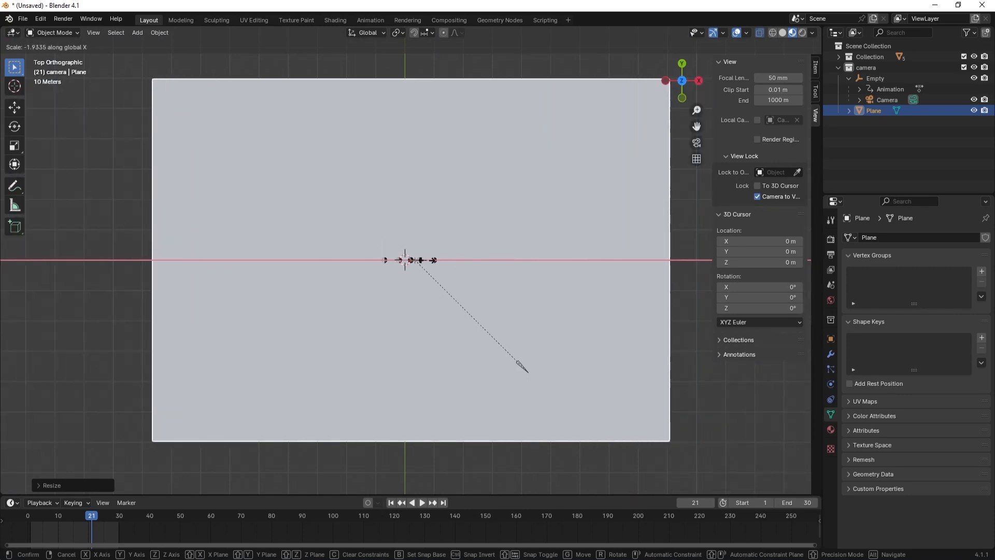
pyautogui.click(523, 368)
pyautogui.press('KP_0')
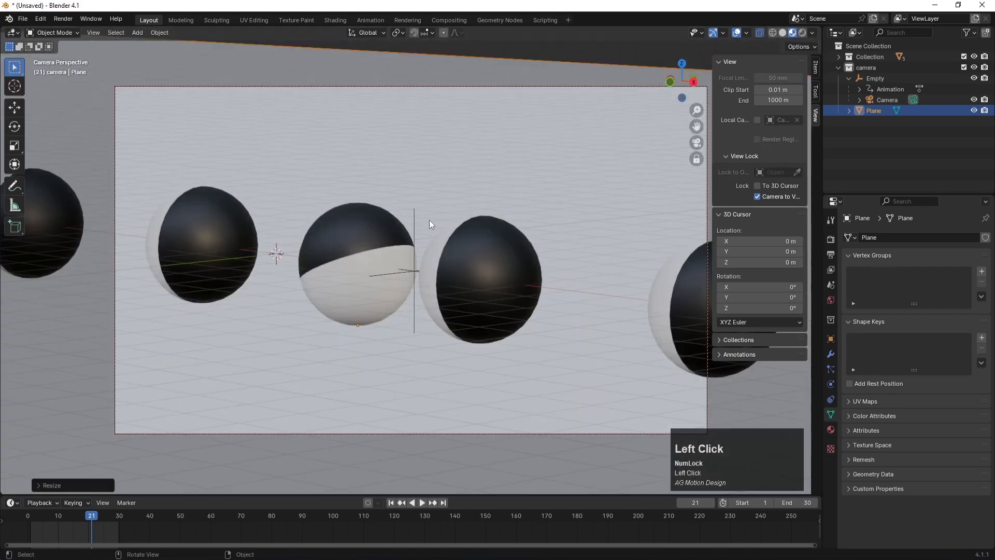
# Step: Play back the animation with the floor plane in the camera view, stop it, and return to frame 1
pyautogui.click(422, 502)
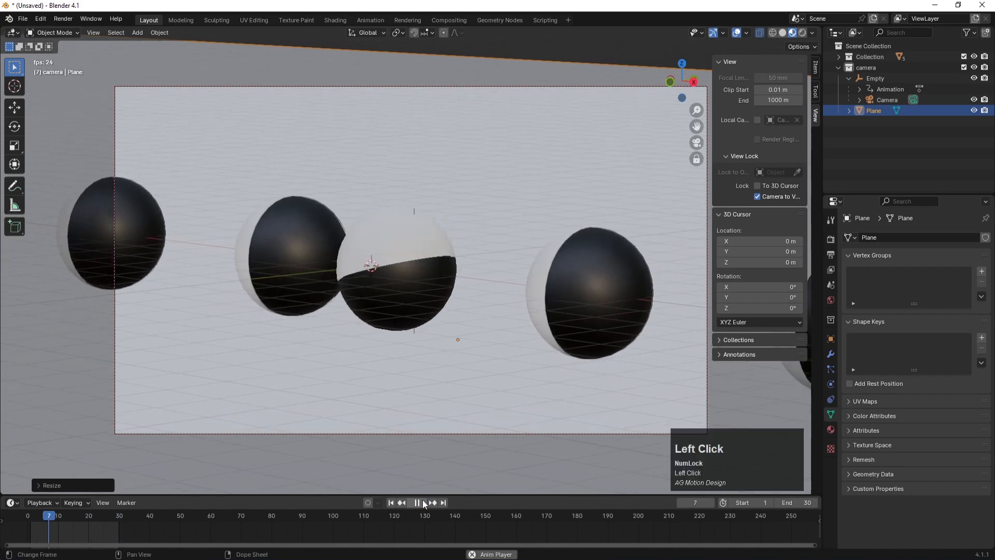
pyautogui.click(422, 502)
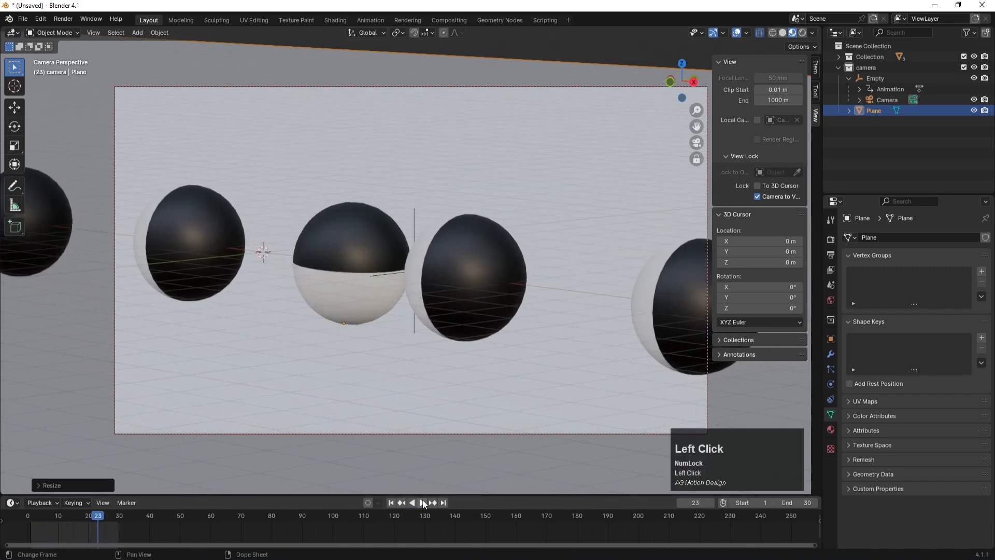
pyautogui.click(391, 502)
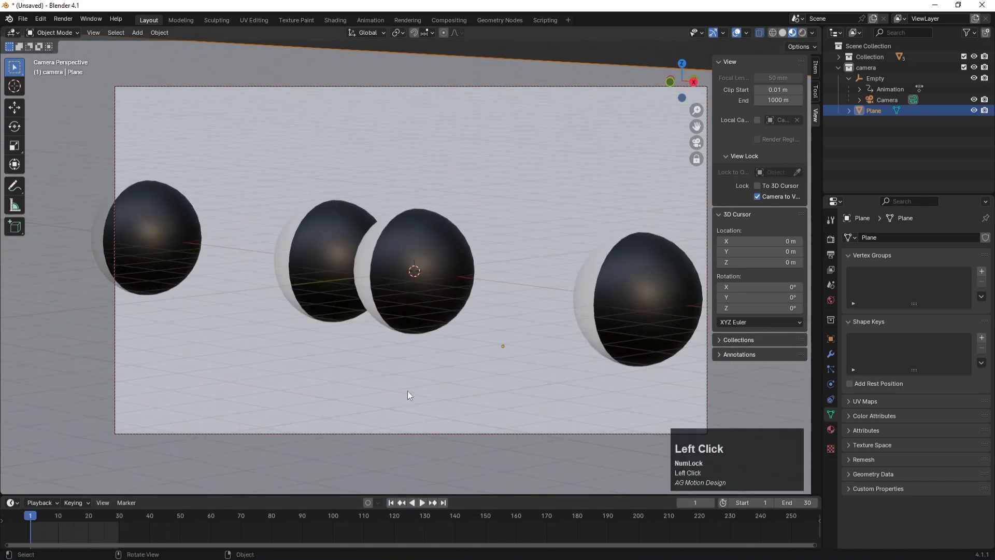
# Step: Give the floor plane a new material with a pale blue-grey base color and name it floar
pyautogui.click(830, 430)
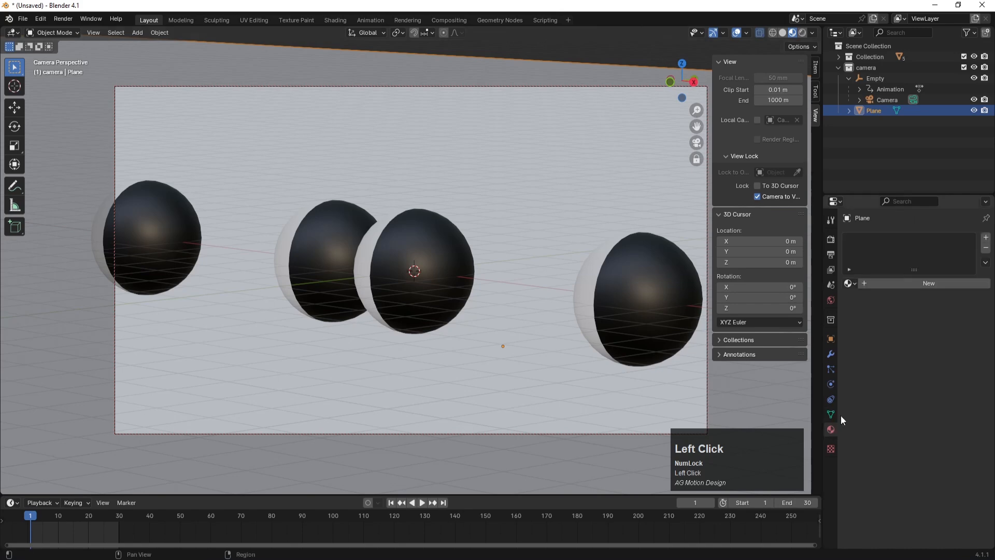
pyautogui.click(911, 284)
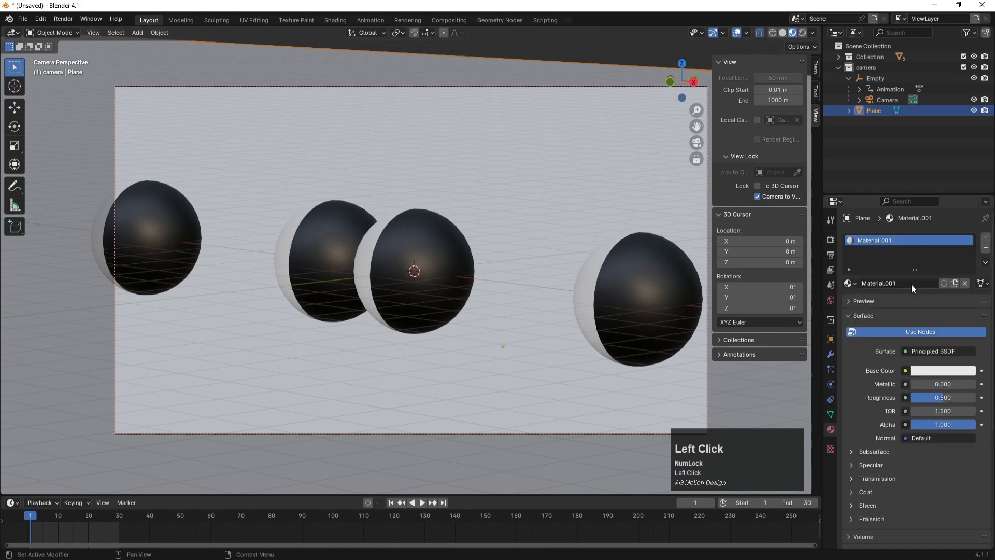
pyautogui.click(930, 371)
pyautogui.moveTo(912, 248); pyautogui.dragTo(910, 244)
pyautogui.write('floa')
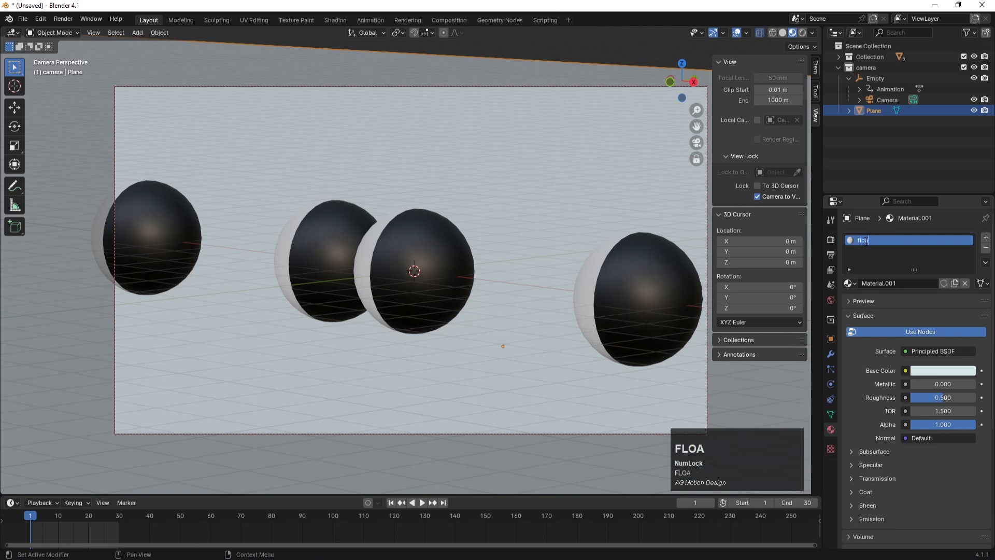
pyautogui.write('r')
pyautogui.press('Return')
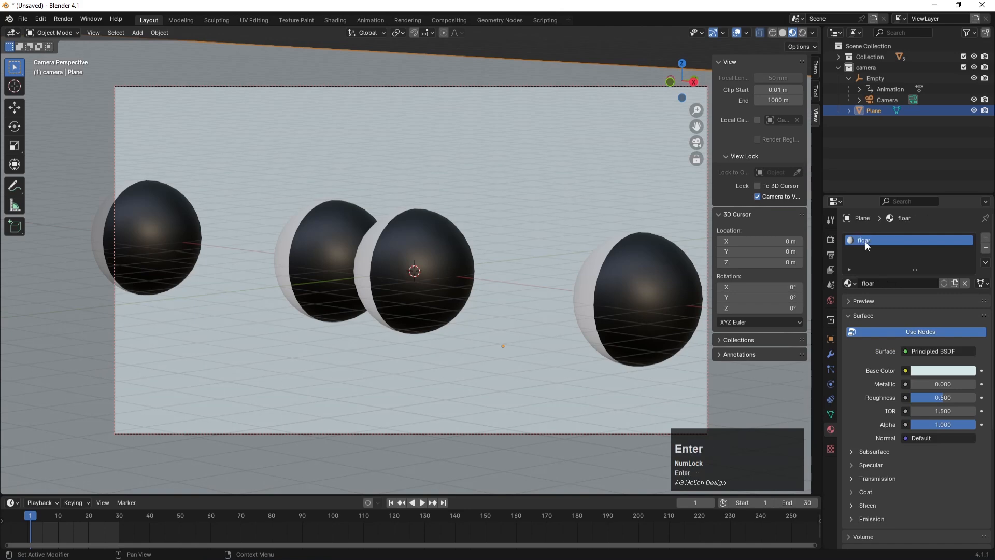
# Step: Set the floor material's emission strength to 1
pyautogui.click(873, 514)
pyautogui.scroll(-1, 888, 508)
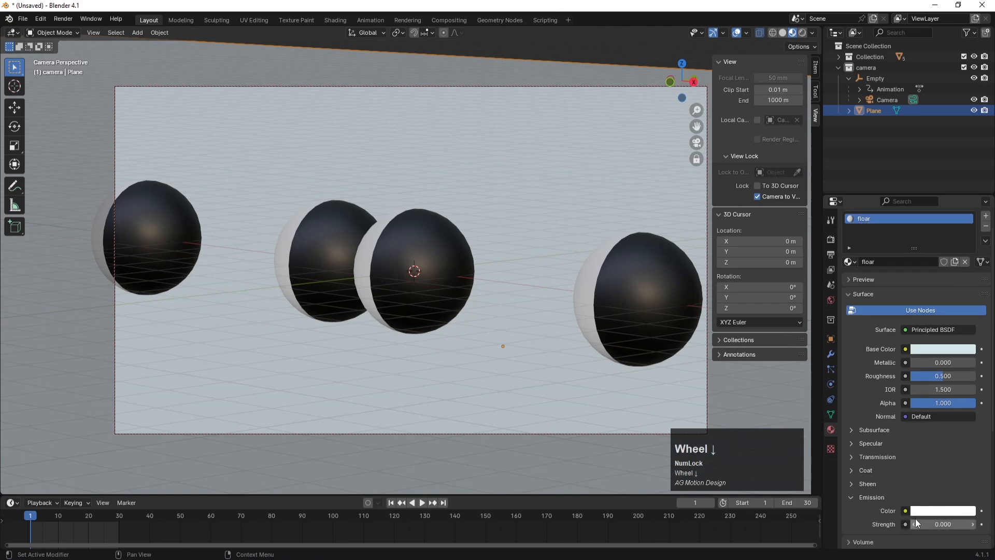
pyautogui.click(928, 524)
pyautogui.write('1')
pyautogui.press('Return')
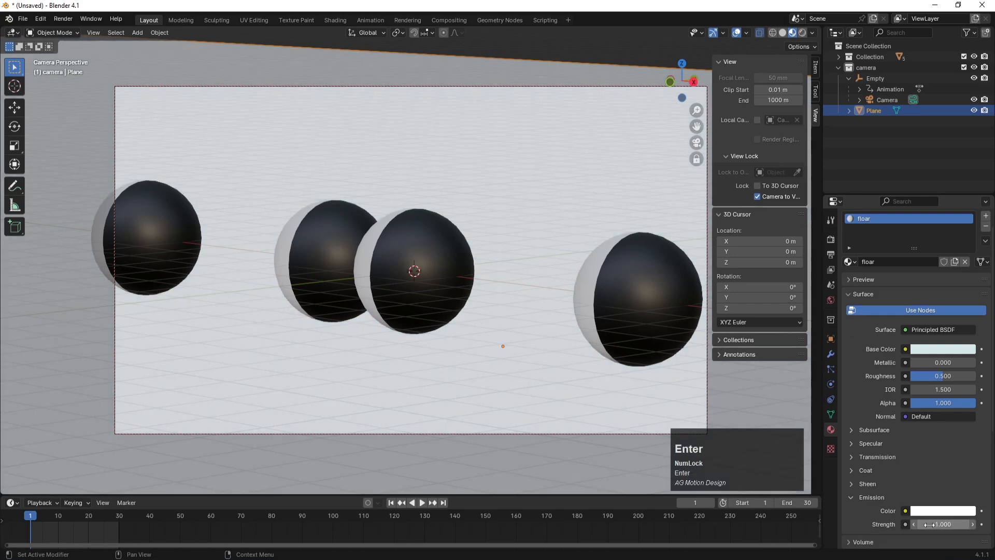
# Step: Preview the scene in rendered shading and raise the floor material's emission strength to 2
pyautogui.press('z')
pyautogui.click(521, 252)
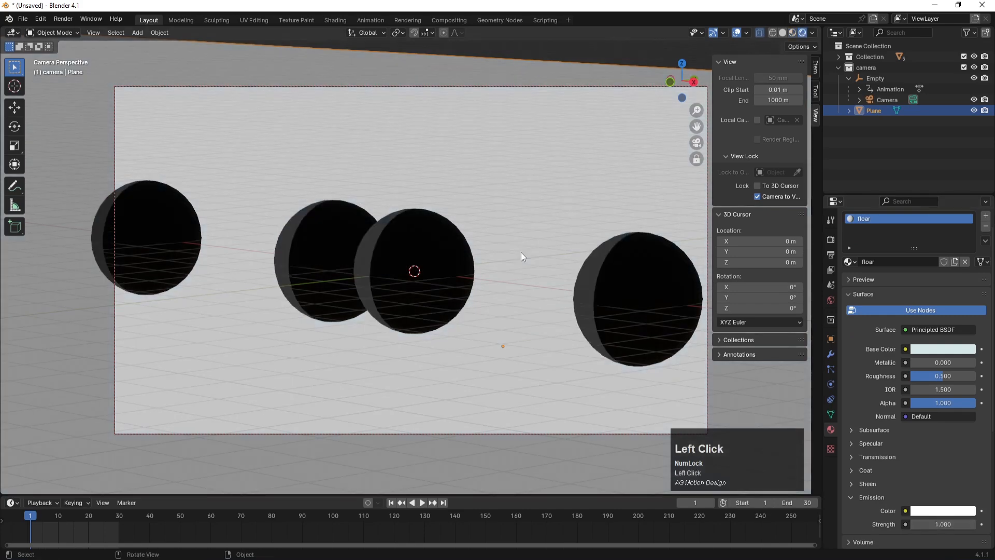
pyautogui.click(951, 524)
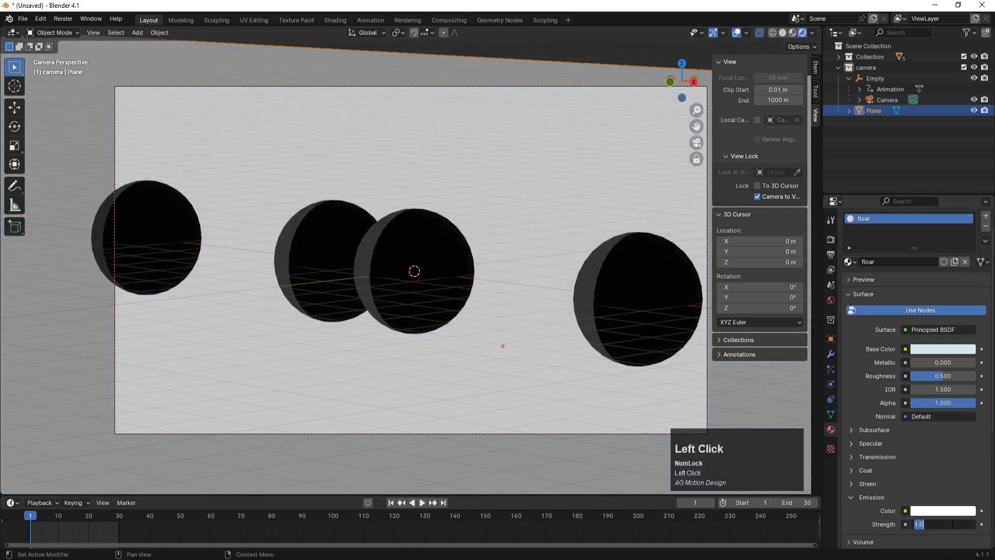
pyautogui.write('2')
pyautogui.press('Return')
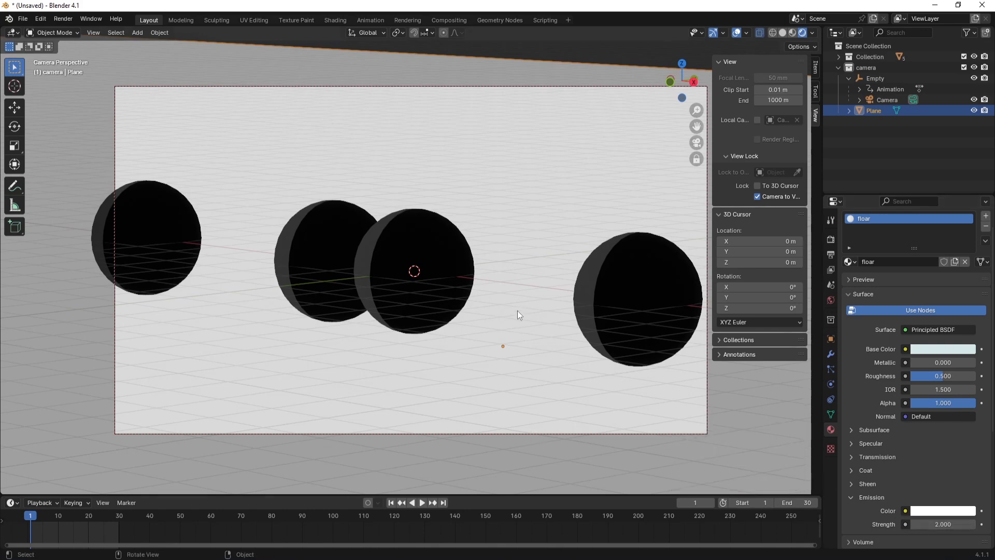
# Step: Leave the camera view and show the row of spheres in solid shading with X-ray off
pyautogui.press('ctrl')
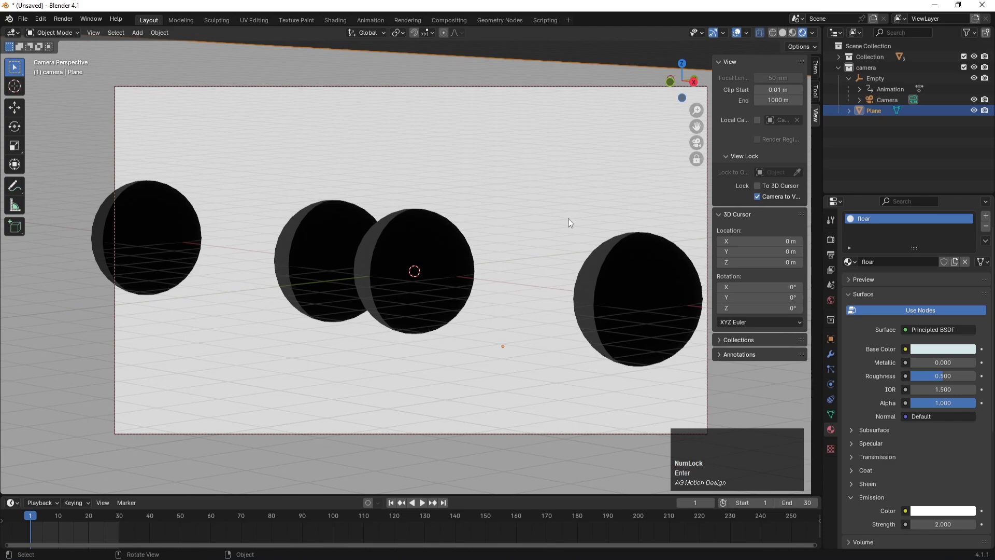
pyautogui.press('KP_7')
pyautogui.scroll(2, 407, 278)
pyautogui.moveTo(435, 306); pyautogui.dragTo(443, 311, button='middle')
pyautogui.scroll(2, 443, 311)
pyautogui.press('z')
pyautogui.click(443, 311)
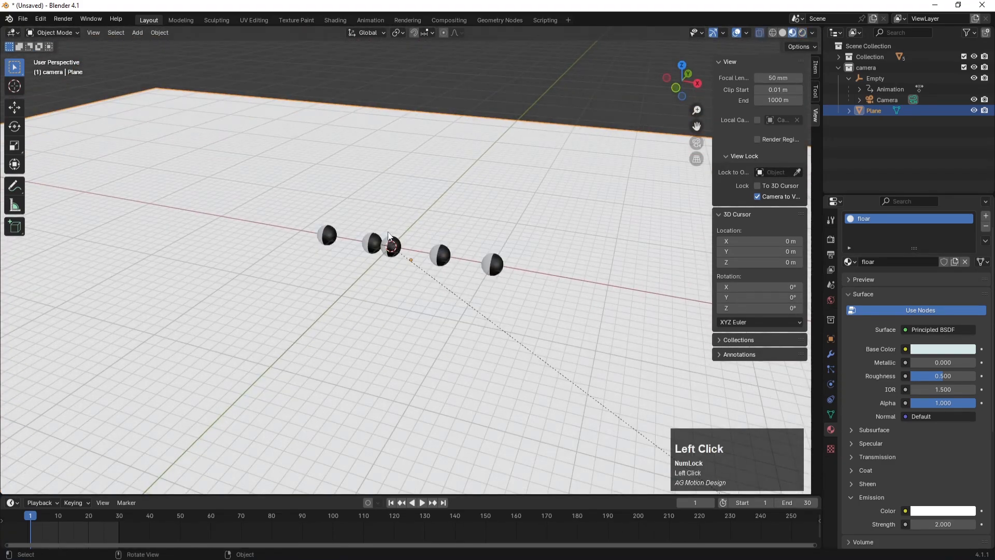
pyautogui.scroll(2, 390, 236)
pyautogui.press('z')
pyautogui.click(504, 249)
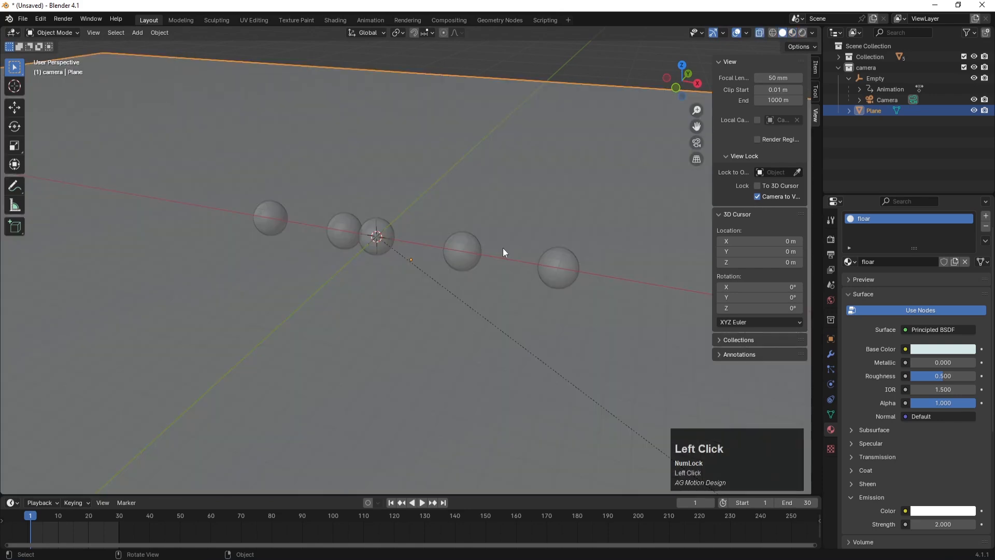
pyautogui.keyDown('shift'); pyautogui.moveTo(353, 210); pyautogui.dragTo(396, 239, button='middle'); pyautogui.keyUp('shift')
pyautogui.hotkey('alt', 'z')
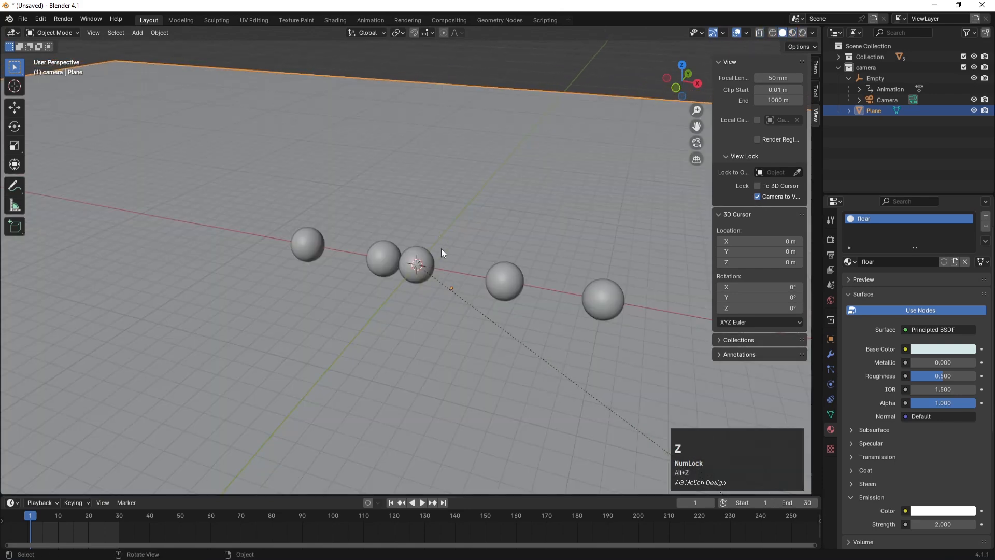
pyautogui.scroll(2, 441, 248)
pyautogui.moveTo(459, 288); pyautogui.dragTo(445, 285, button='middle')
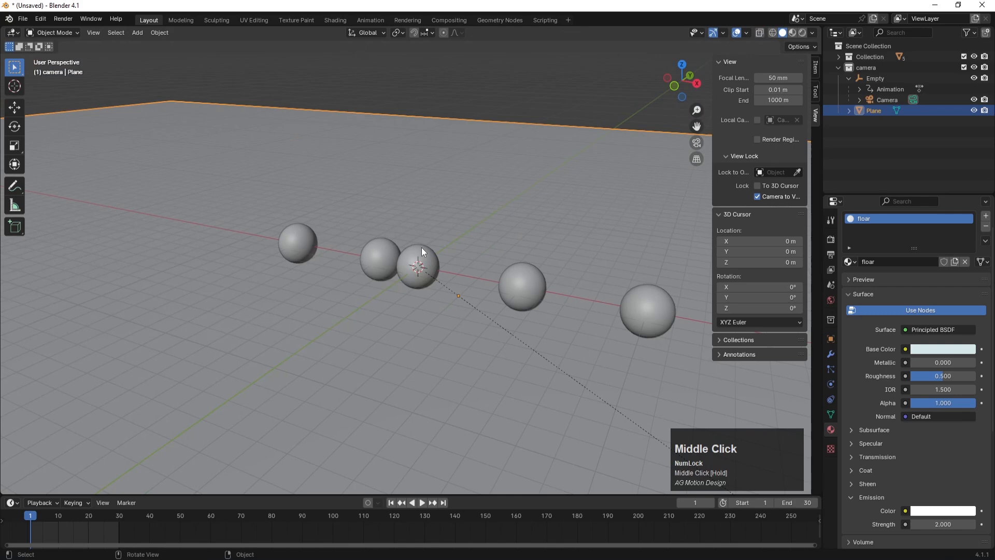
# Step: Add an area light at the origin and raise it about 4 m along Z above the spheres
pyautogui.hotkey('shift', 'a')
pyautogui.moveTo(398, 375)
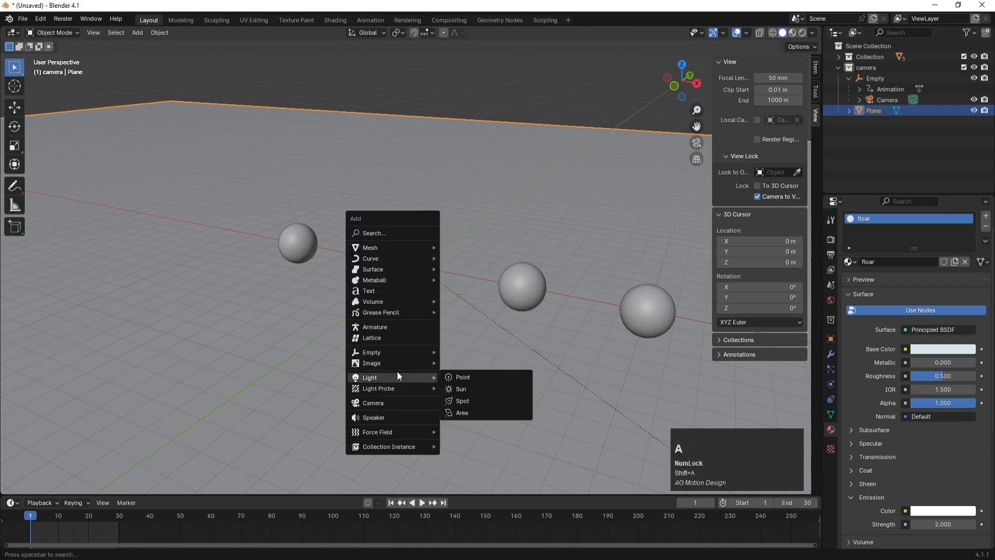
pyautogui.click(469, 412)
pyautogui.scroll(-2, 421, 272)
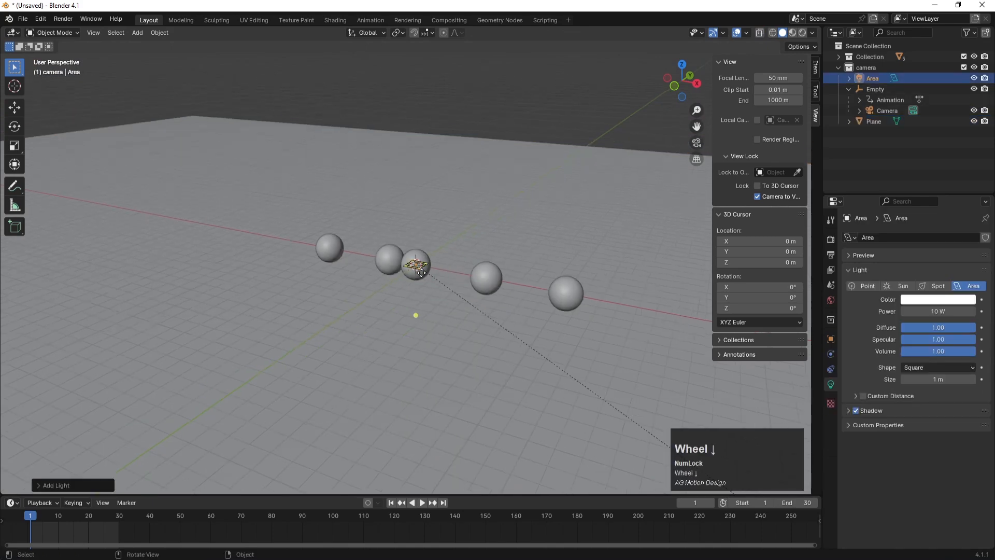
pyautogui.press('g')
pyautogui.press('z')
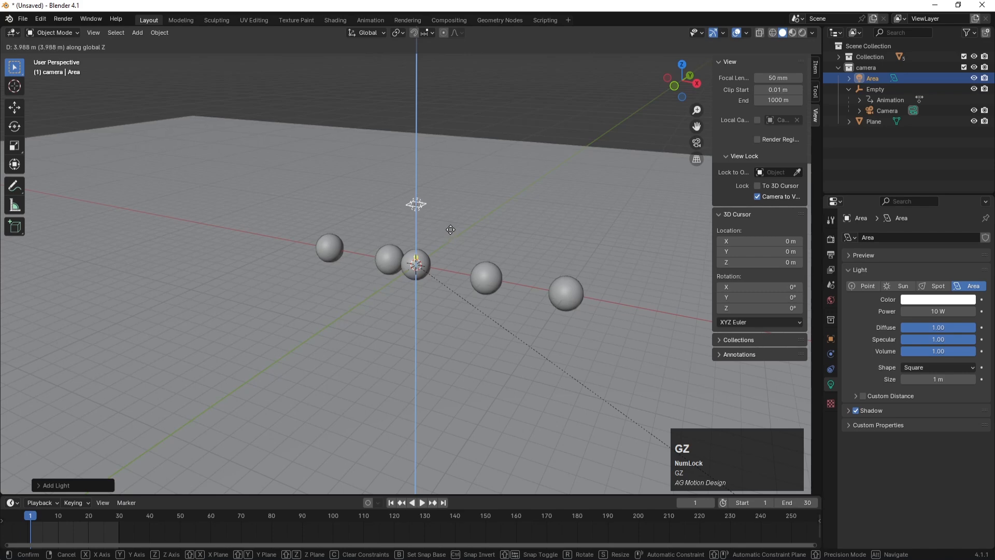
pyautogui.click(426, 228)
# Step: Scale the area light up to cover most of the sphere row and shift it diagonally toward the camera in the top view
pyautogui.press('s')
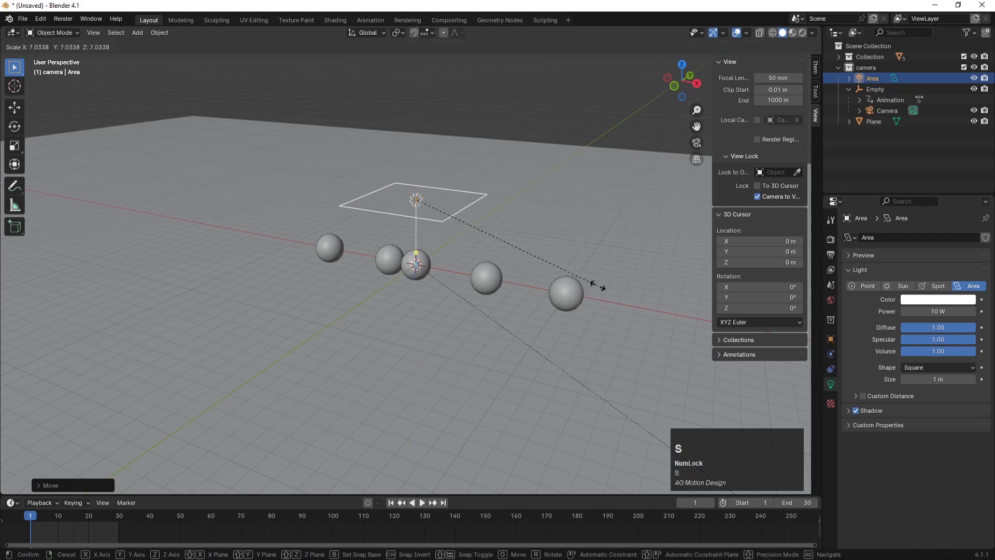
pyautogui.click(807, 346)
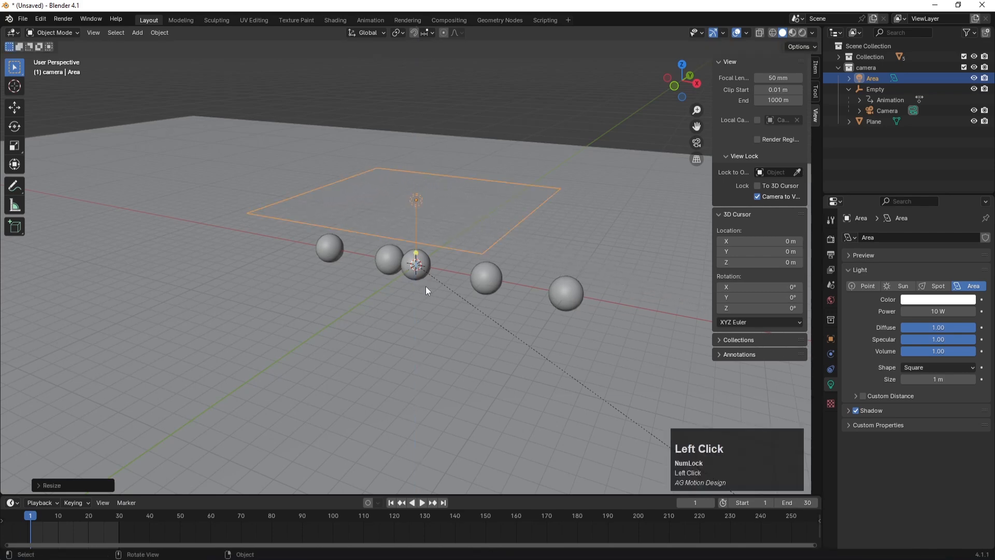
pyautogui.press('KP_7')
pyautogui.scroll(-3, 513, 319)
pyautogui.press('g')
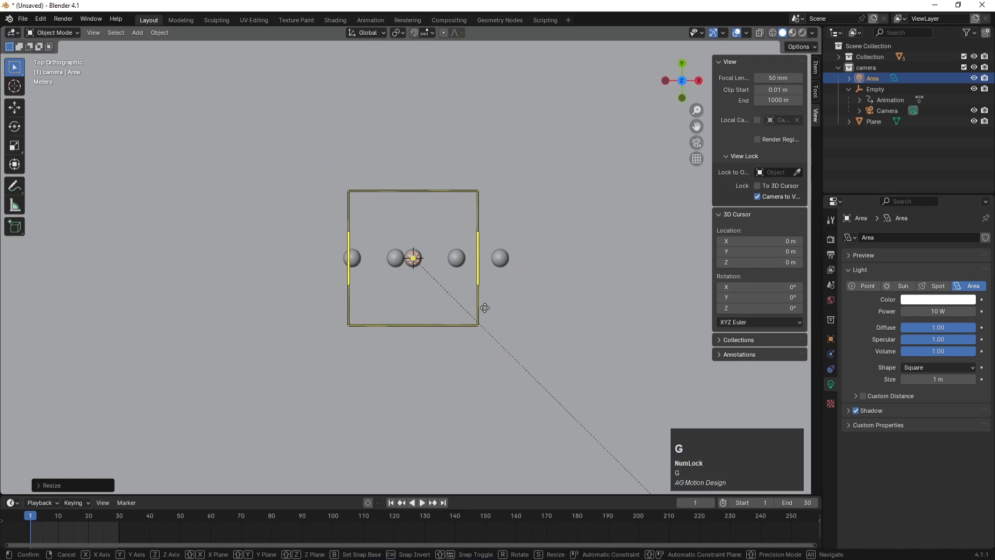
pyautogui.click(594, 408)
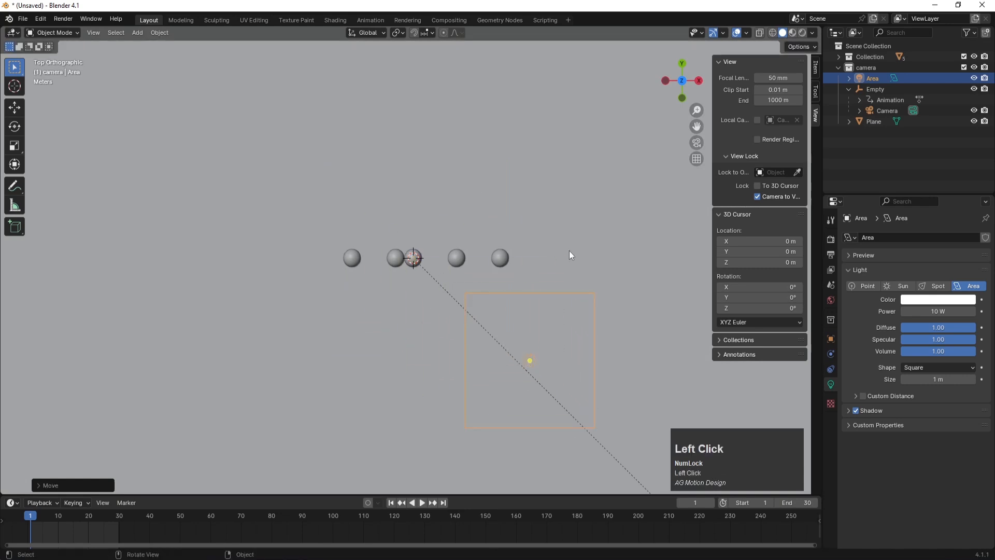
# Step: Rotate the area light about 48° in the top view and tilt it about 60° toward the spheres in the front view
pyautogui.press('r')
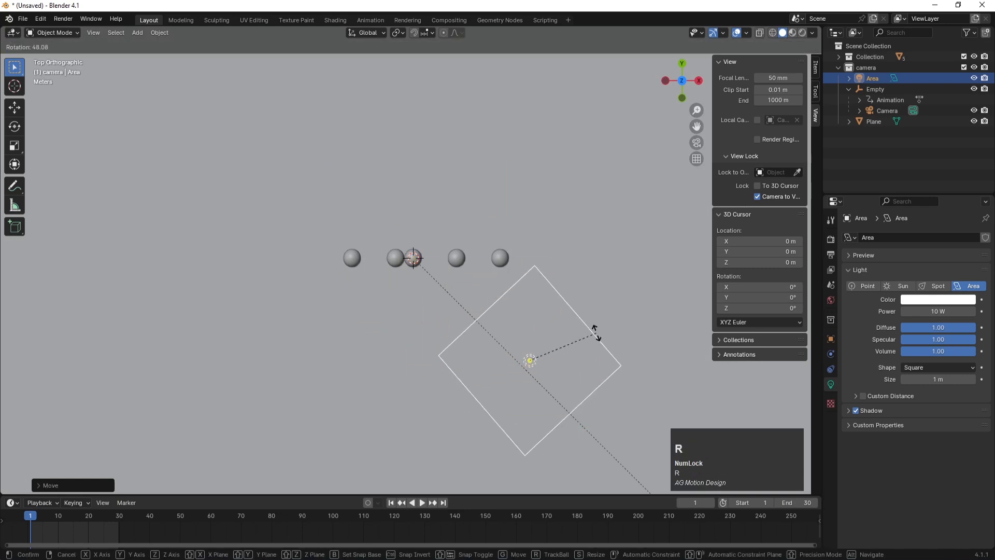
pyautogui.click(596, 321)
pyautogui.press('KP_1')
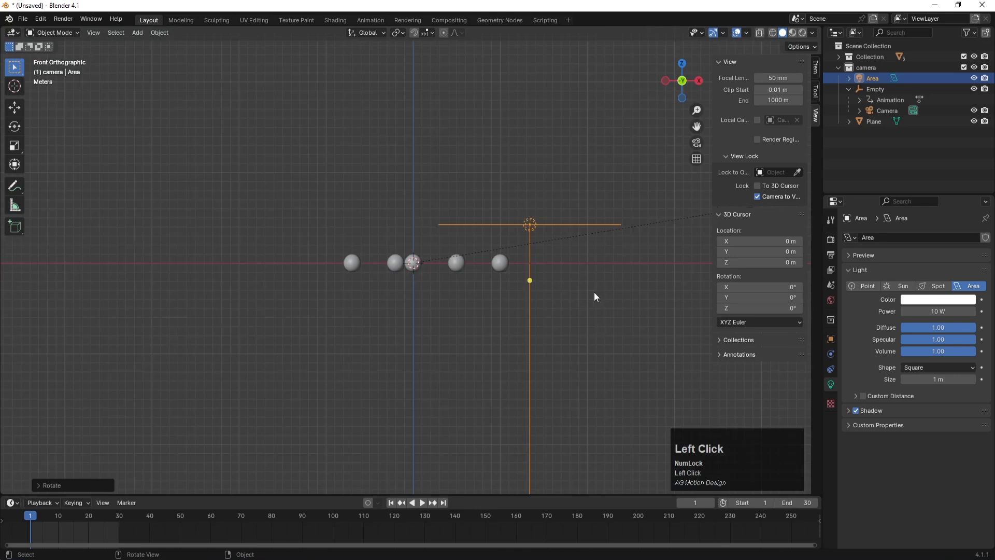
pyautogui.press('r')
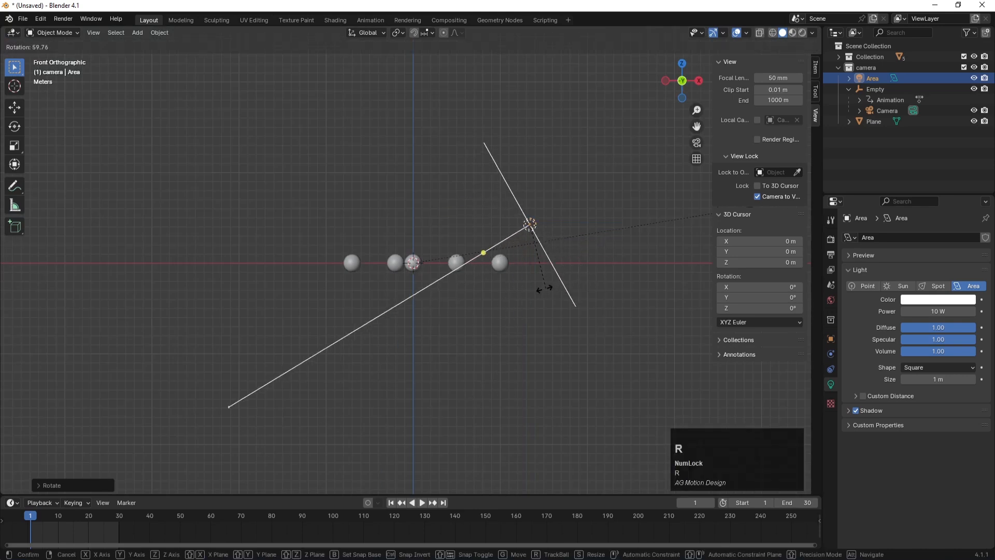
pyautogui.click(548, 296)
# Step: Raise the area light further along Z and rotate it in the top view so it aims at the sphere at the origin
pyautogui.press('g')
pyautogui.press('z')
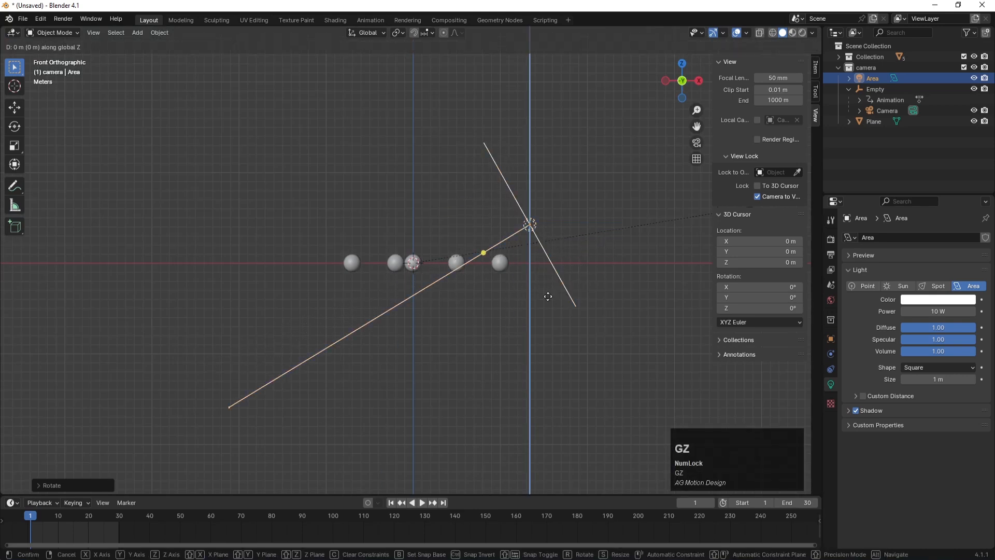
pyautogui.click(558, 235)
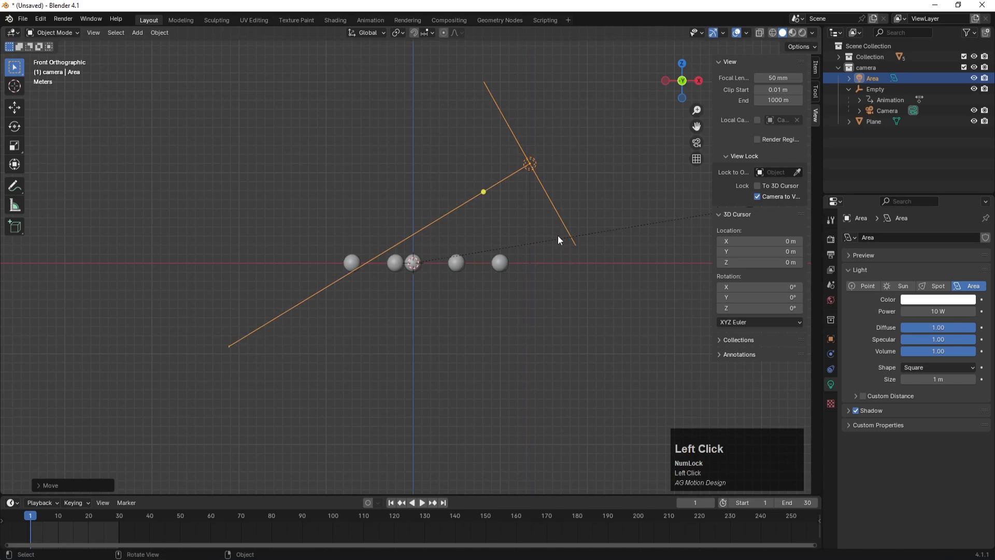
pyautogui.press('KP_7')
pyautogui.press('r')
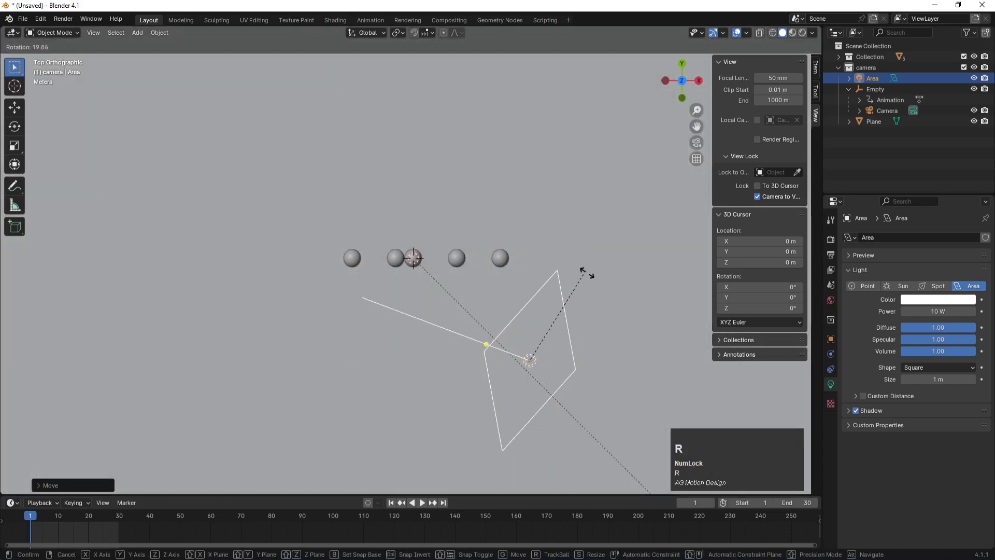
pyautogui.press('Num_Lock')
pyautogui.click(595, 310)
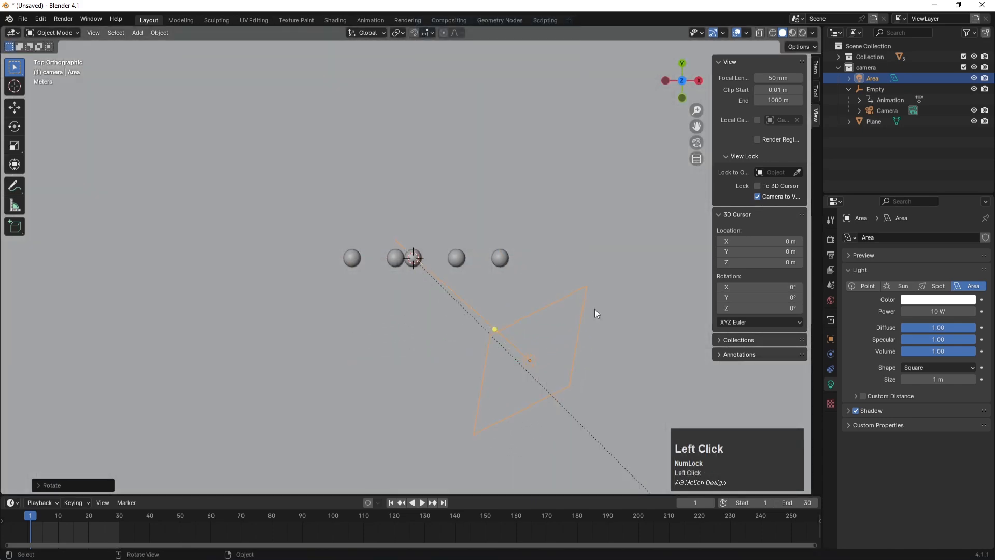
# Step: Check the area light's effect on the spheres through the camera in material preview and rendered shading
pyautogui.press('KP_0')
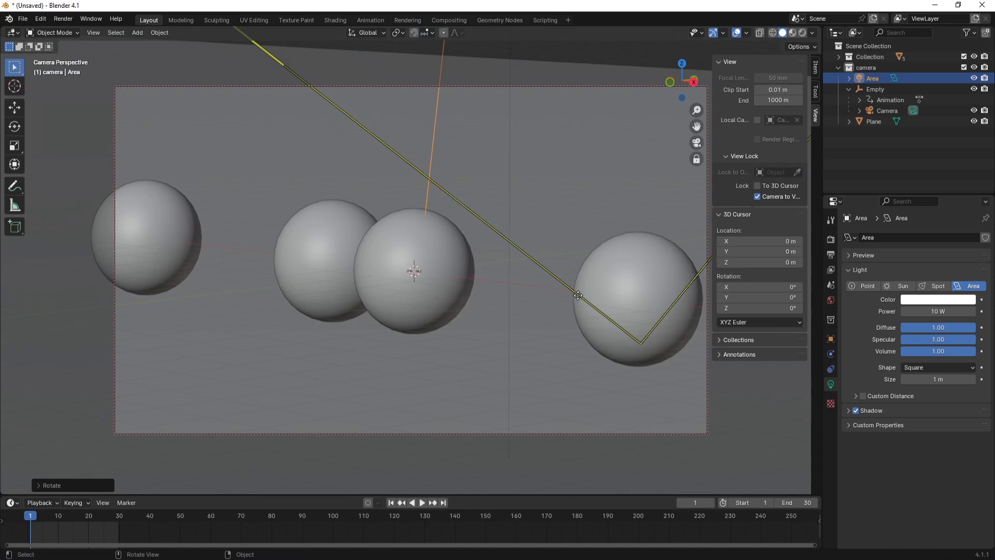
pyautogui.press('z')
pyautogui.click(580, 357)
pyautogui.press('z')
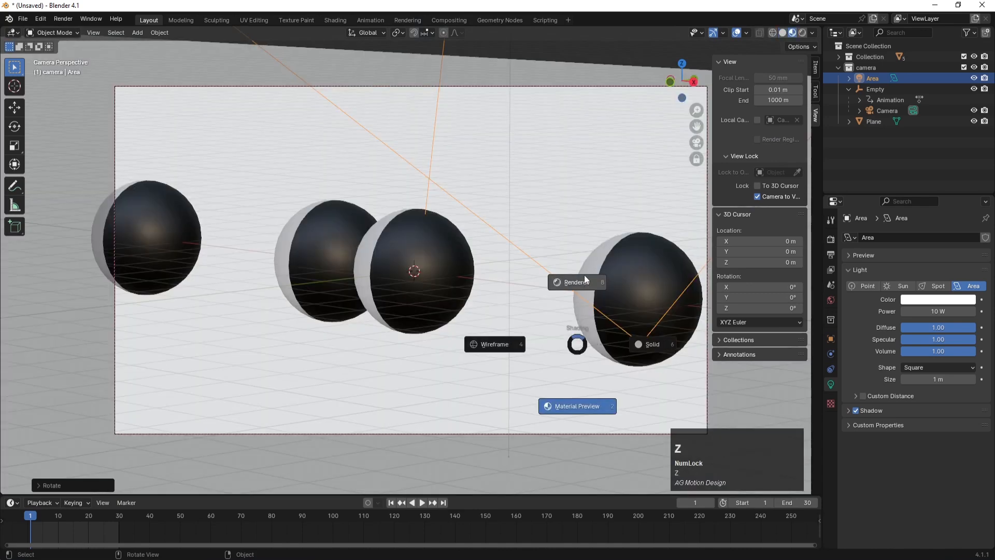
pyautogui.click(583, 277)
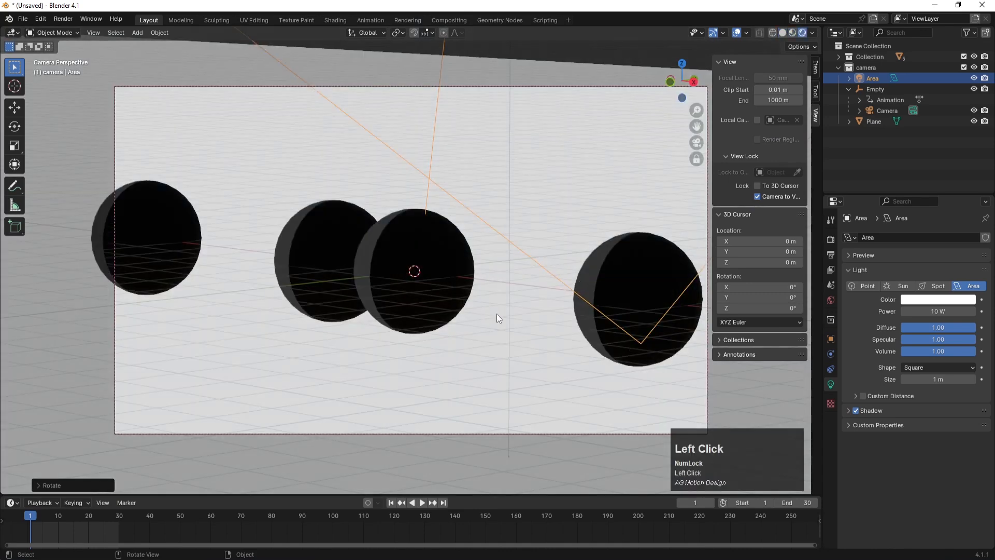
# Step: Select the floor plane and set its material's emission strength to 0
pyautogui.click(587, 165)
pyautogui.scroll(-3, 918, 495)
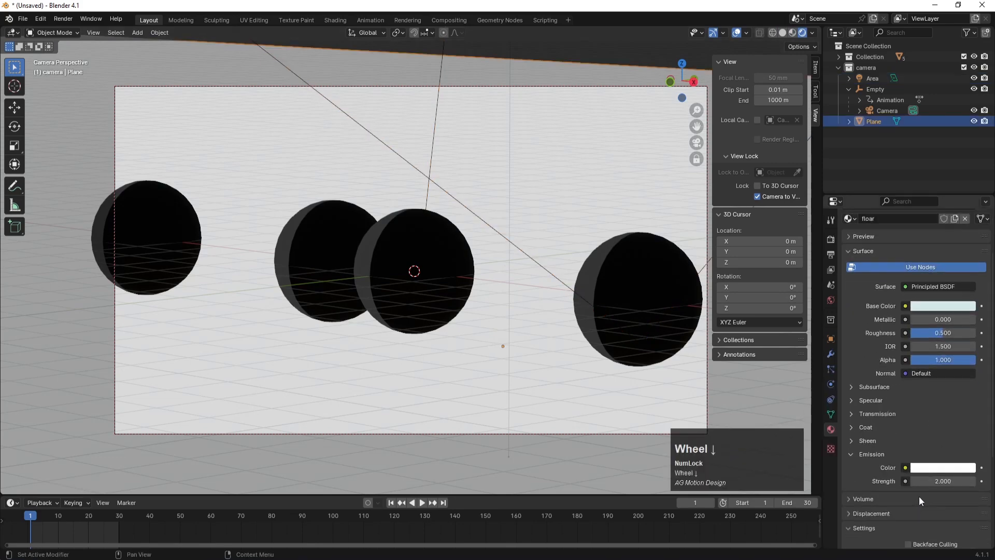
pyautogui.click(941, 480)
pyautogui.write('0')
pyautogui.press('Return')
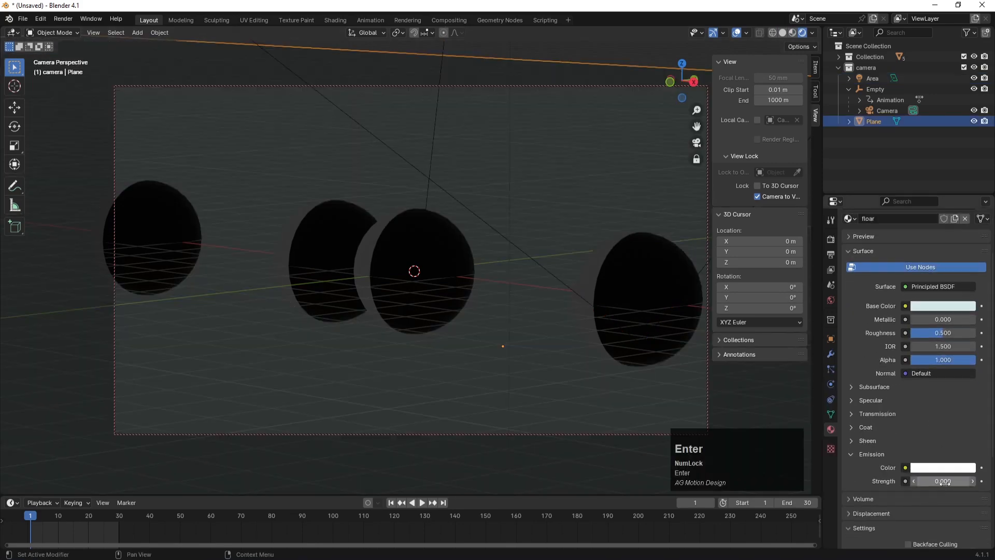
# Step: Try to parent the Empty to the area light, and undo that parenting
pyautogui.click(433, 119)
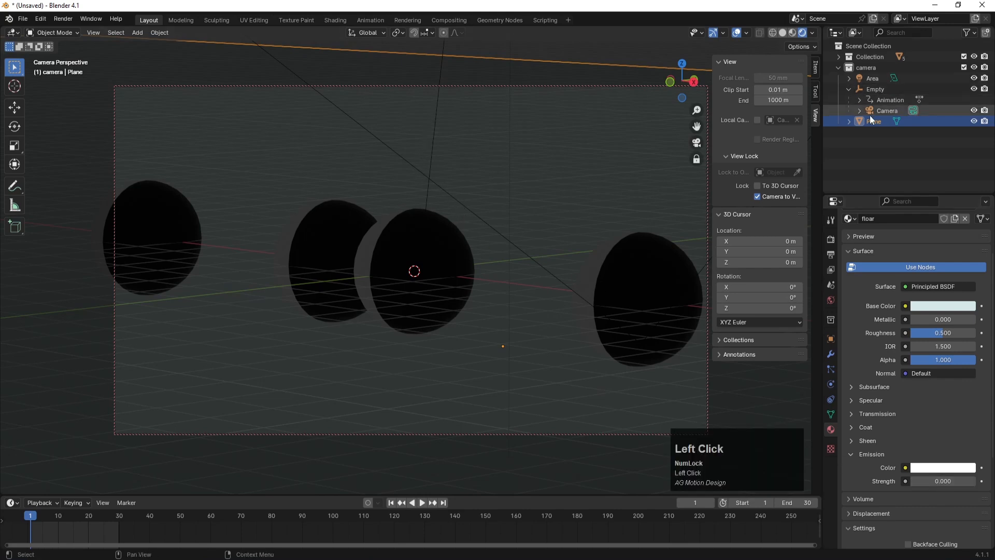
pyautogui.click(872, 83)
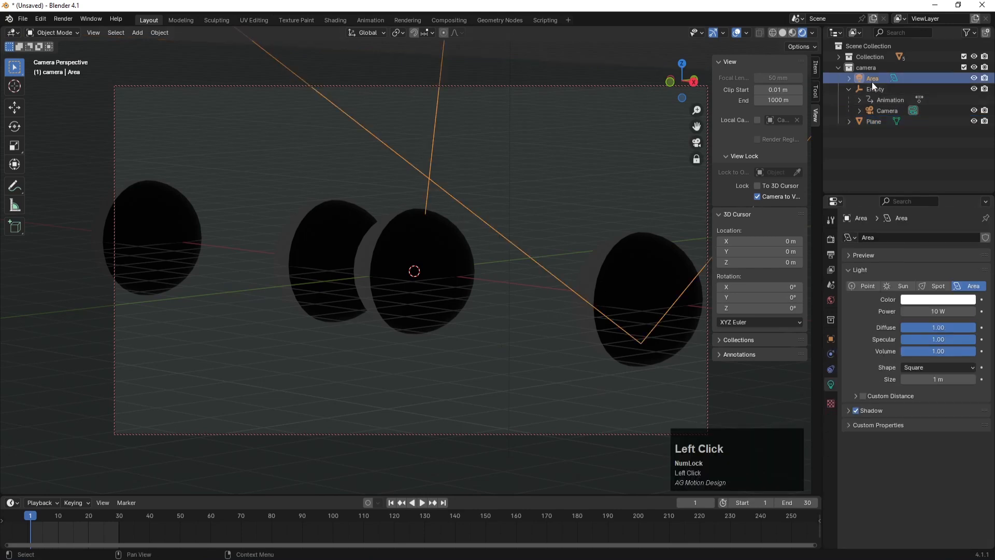
pyautogui.click(872, 89)
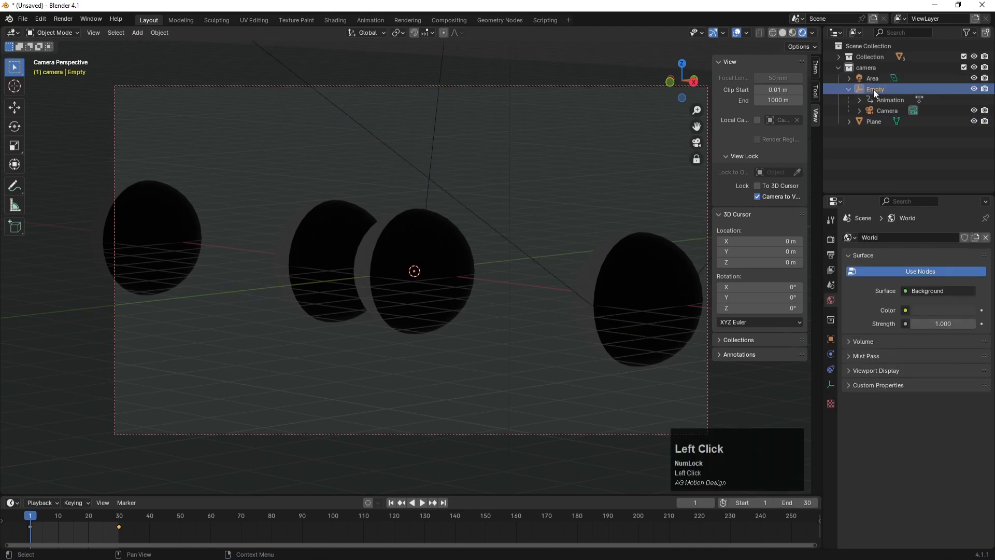
pyautogui.keyDown('ctrl'); pyautogui.click(873, 79); pyautogui.keyUp('ctrl')
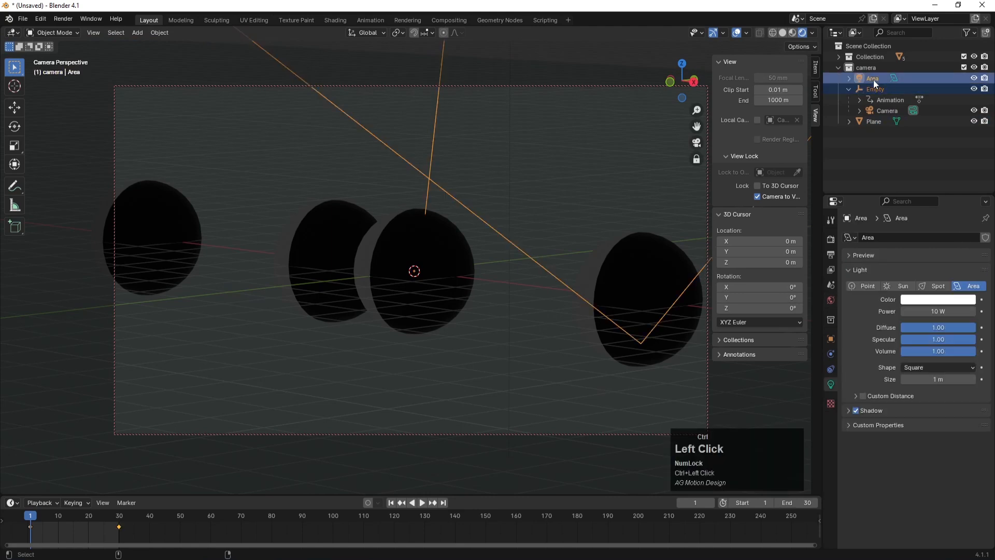
pyautogui.hotkey('ctrl', 'p')
pyautogui.hotkey('ctrl', 'p')
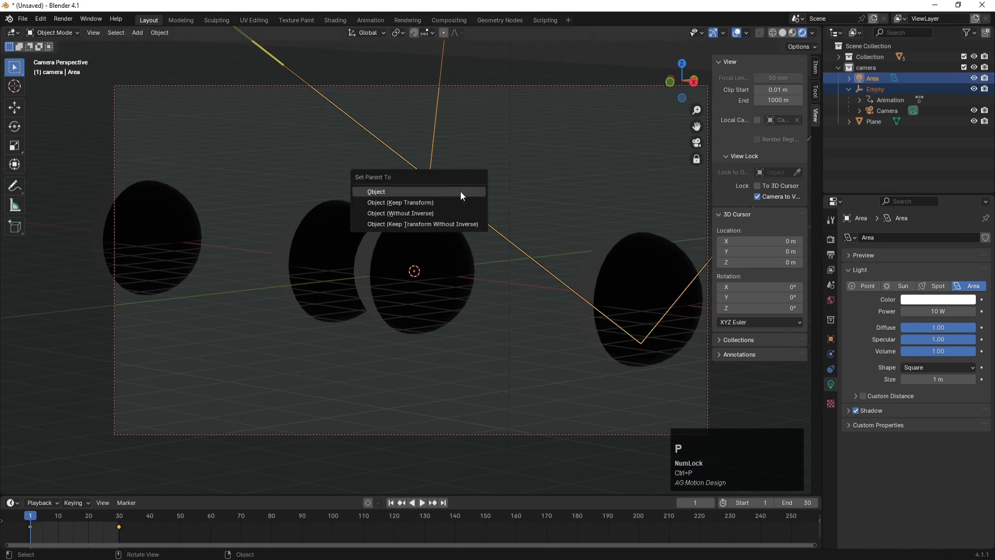
pyautogui.click(453, 188)
pyautogui.click(439, 191)
pyautogui.hotkey('ctrl', 'z')
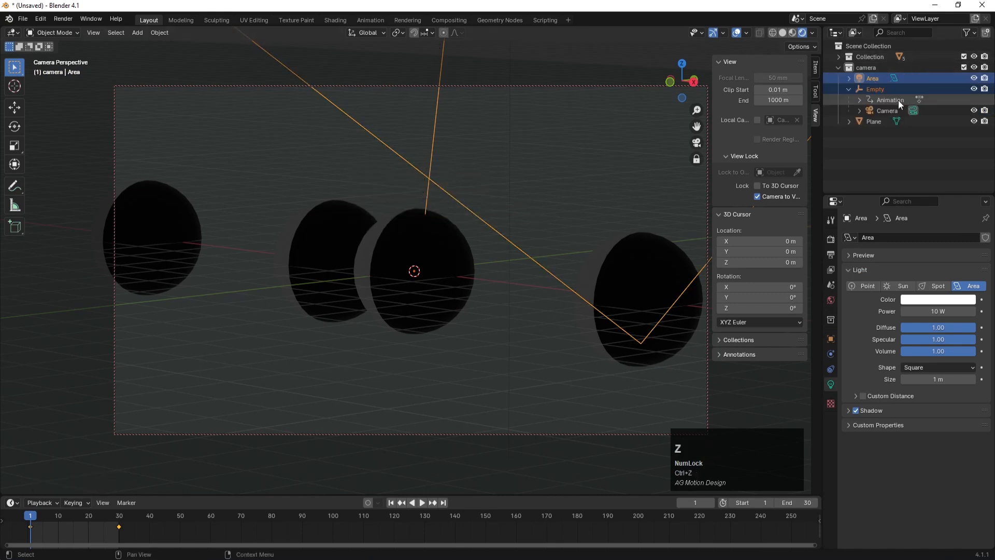
# Step: Parent the area light to the animated Empty using the Object option, with the Empty as the active object
pyautogui.click(875, 138)
pyautogui.click(874, 88)
pyautogui.keyDown('shift'); pyautogui.click(874, 78); pyautogui.keyUp('shift')
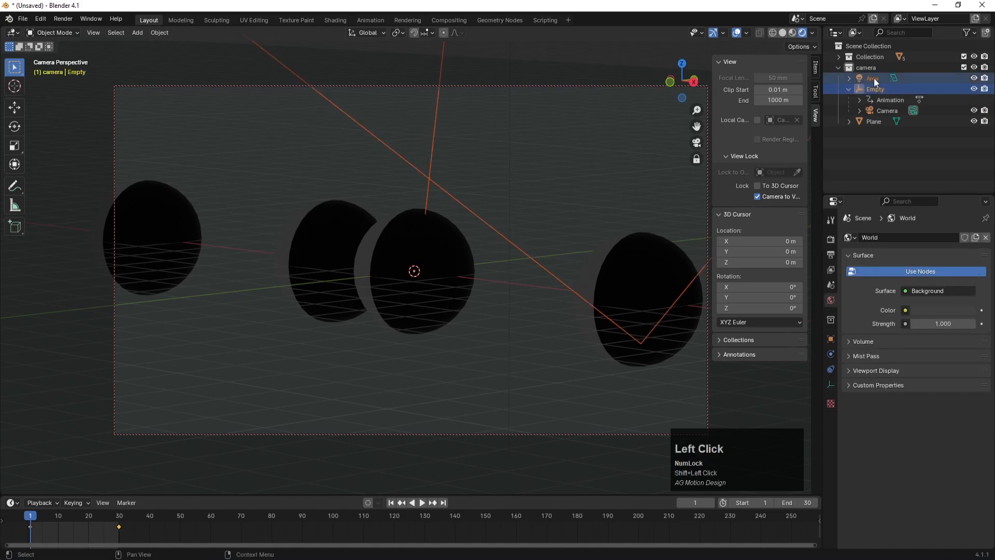
pyautogui.hotkey('ctrl', 'p')
pyautogui.click(571, 199)
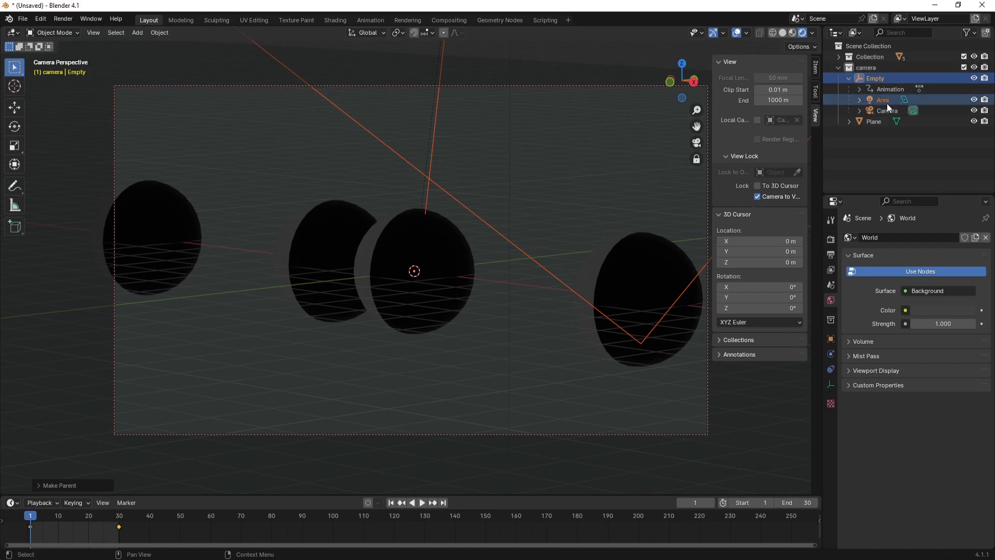
# Step: Play the animation briefly to check that the area light follows the Empty, return to frame 1 and clear the selection
pyautogui.click(423, 502)
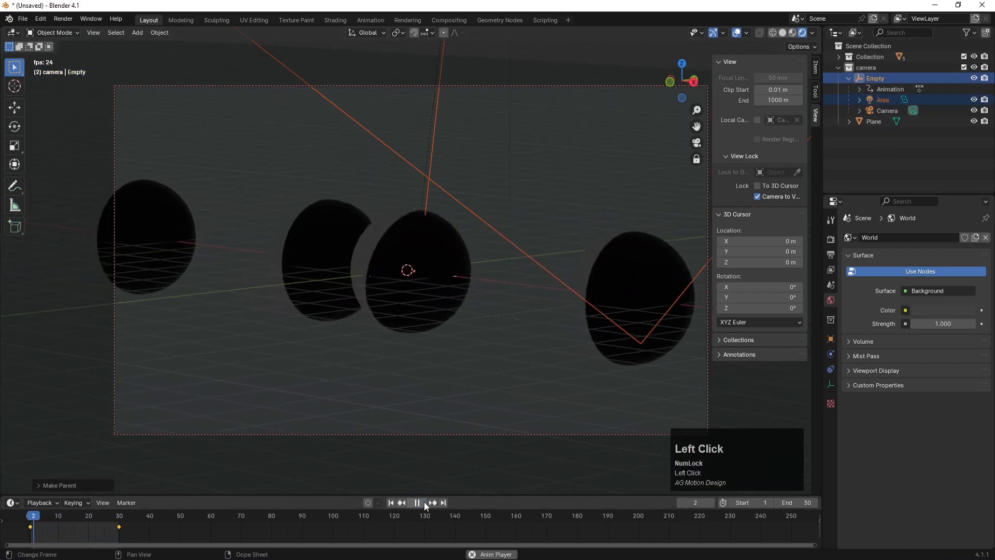
pyautogui.click(424, 501)
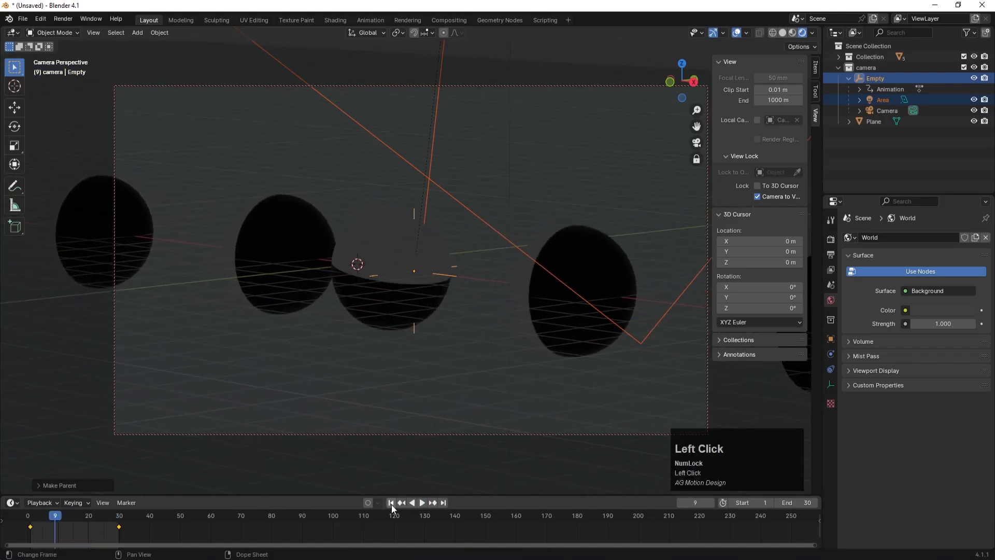
pyautogui.click(390, 503)
pyautogui.click(887, 175)
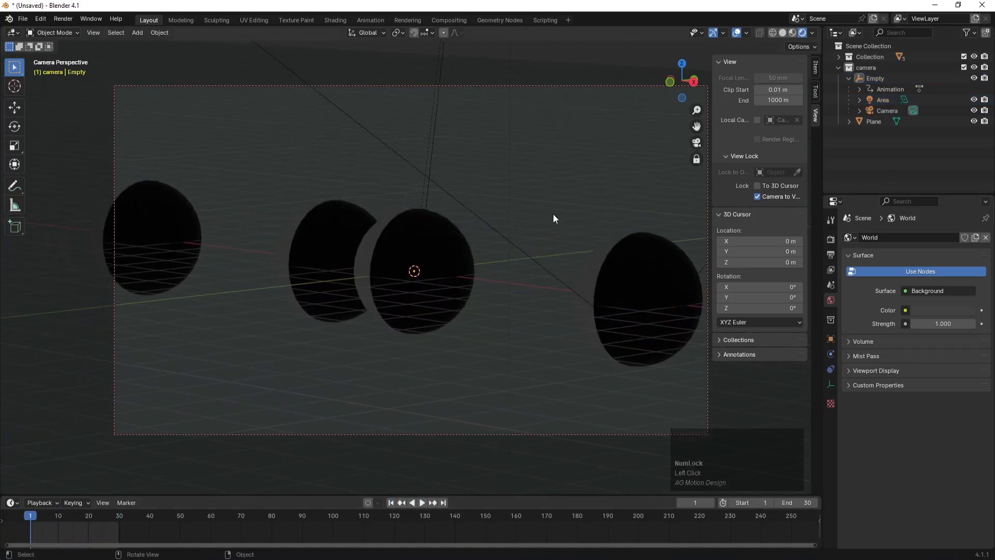
# Step: Select the area light and set its power to 5000 W
pyautogui.click(878, 102)
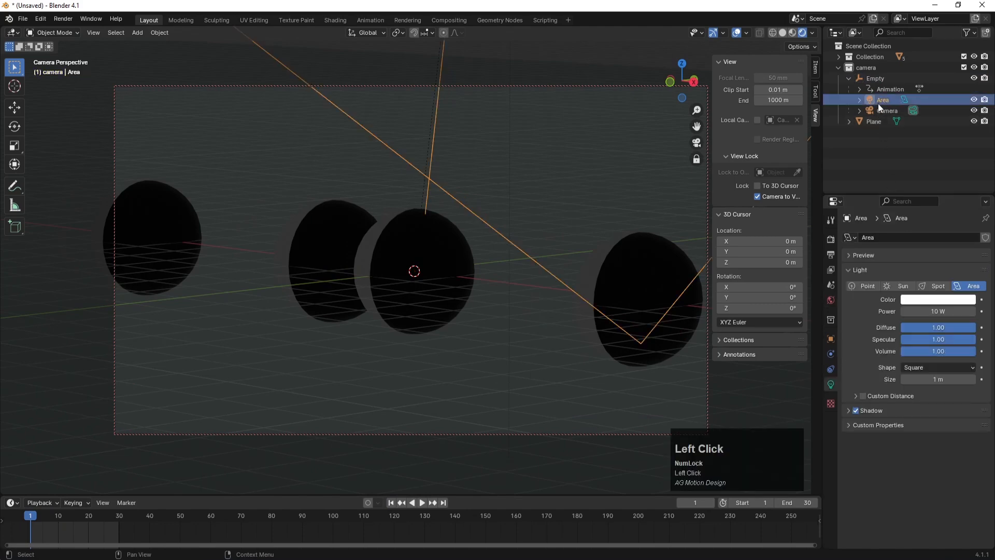
pyautogui.click(934, 312)
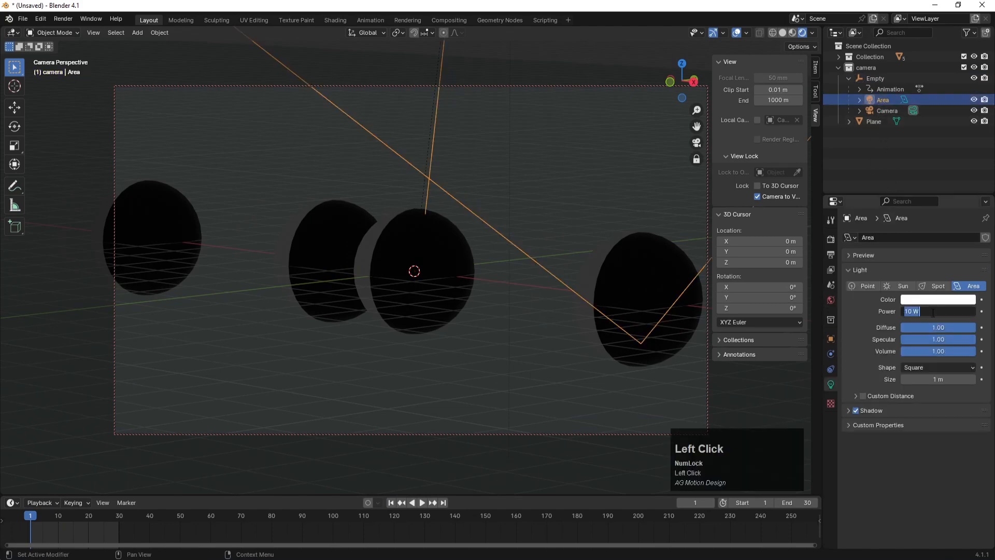
pyautogui.press('Return')
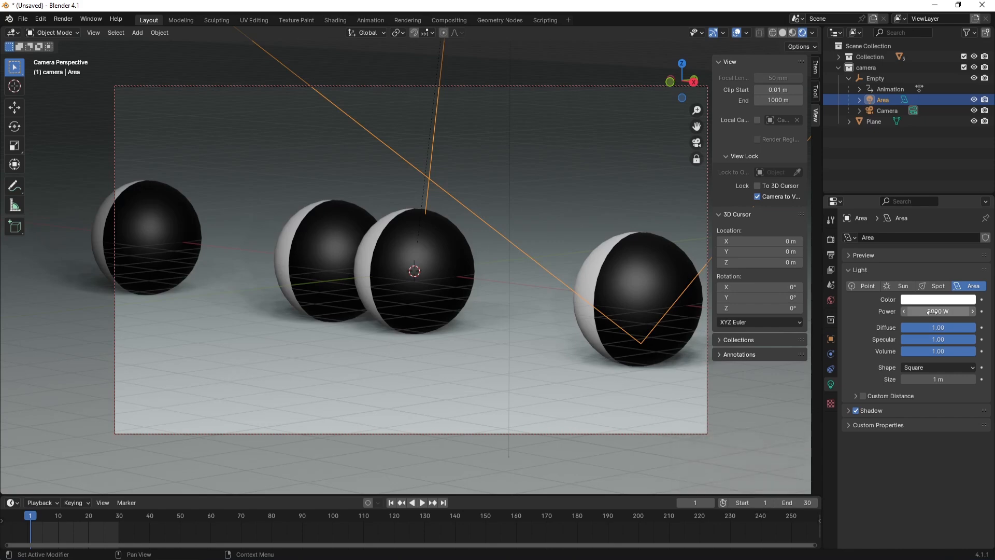
pyautogui.click(508, 391)
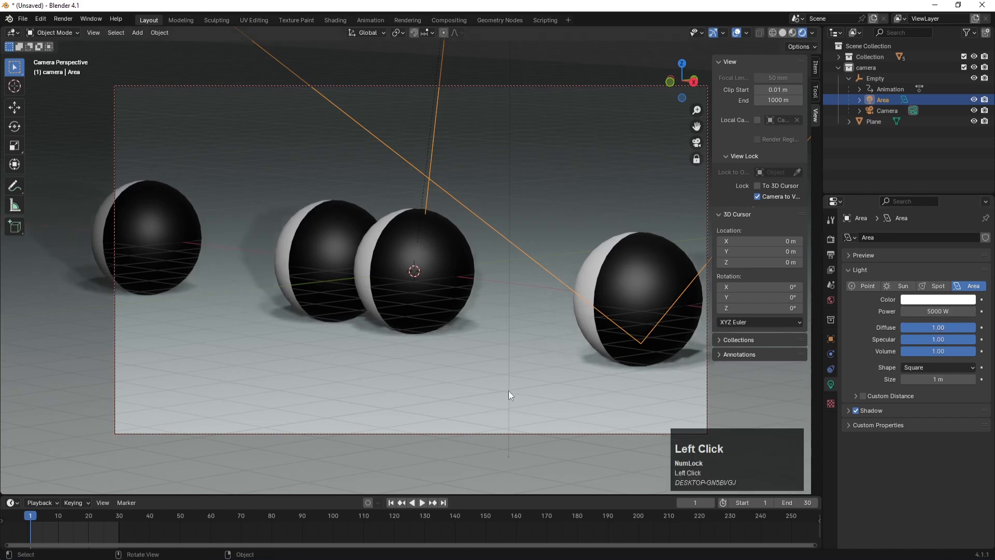
# Step: Select the floor plane and change its material's base color to a nearly neutral white with value 1.000
pyautogui.click(533, 381)
pyautogui.click(929, 371)
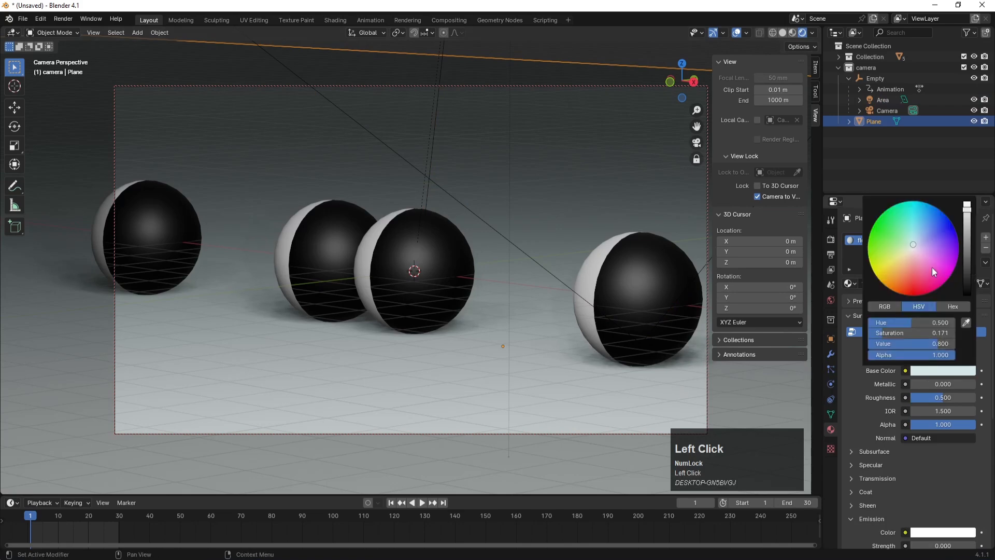
pyautogui.moveTo(913, 247); pyautogui.dragTo(913, 250)
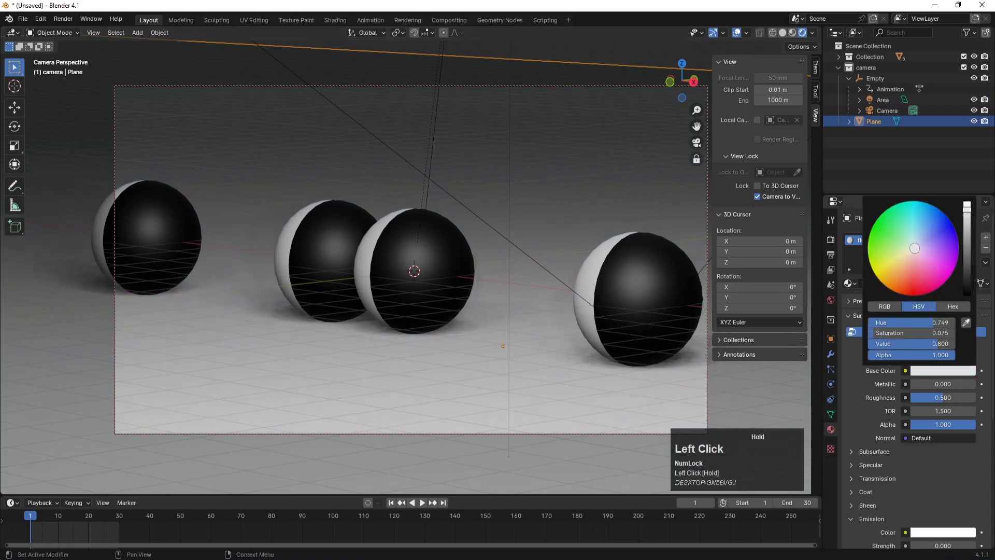
pyautogui.click(929, 371)
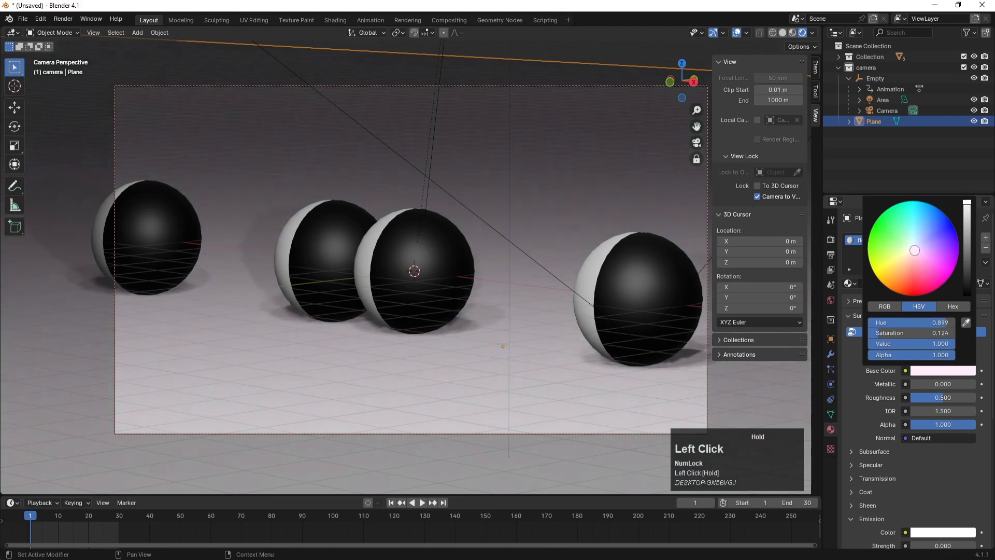
pyautogui.click(913, 249)
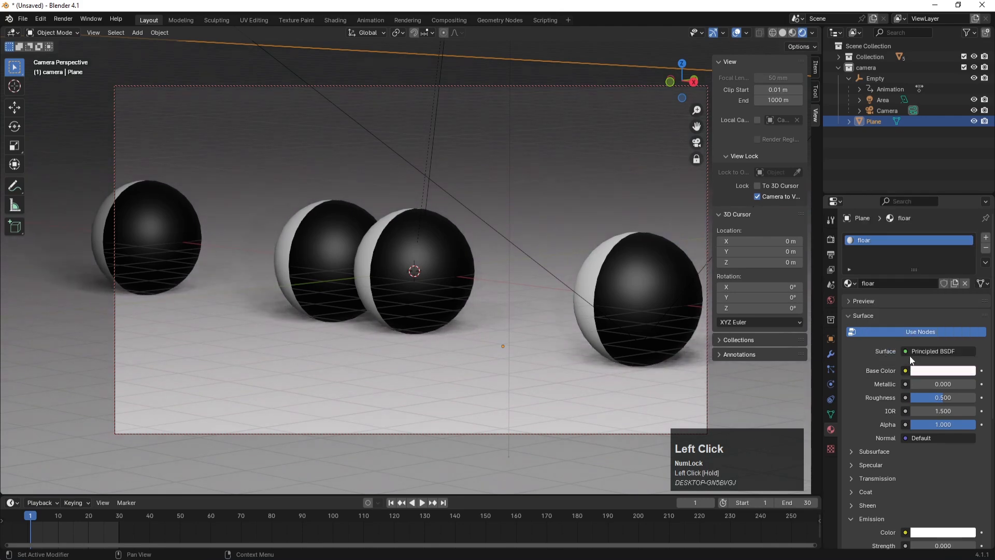
# Step: Preview the scene with the Cycles render engine and switch back to EEVEE to compare
pyautogui.click(831, 239)
pyautogui.click(941, 238)
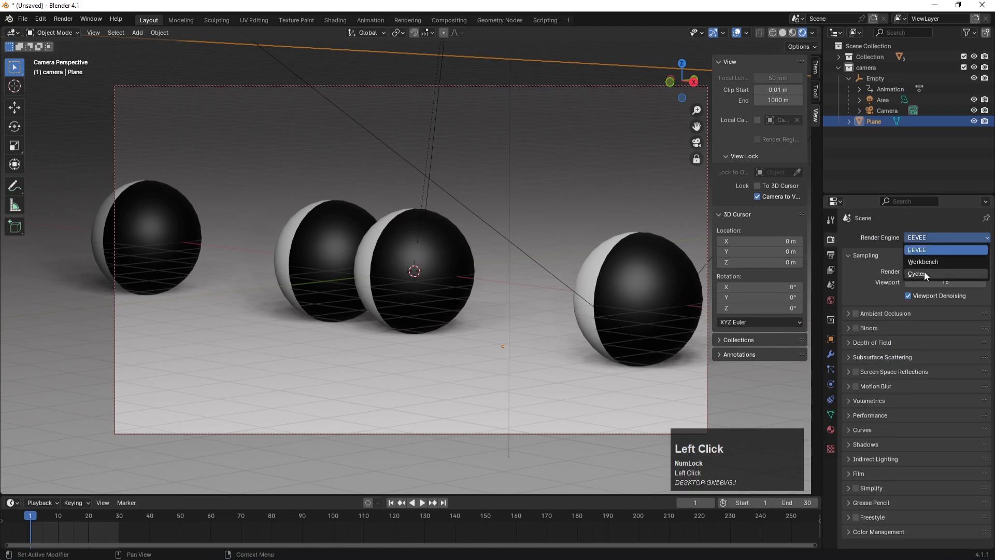
pyautogui.click(924, 271)
pyautogui.click(867, 365)
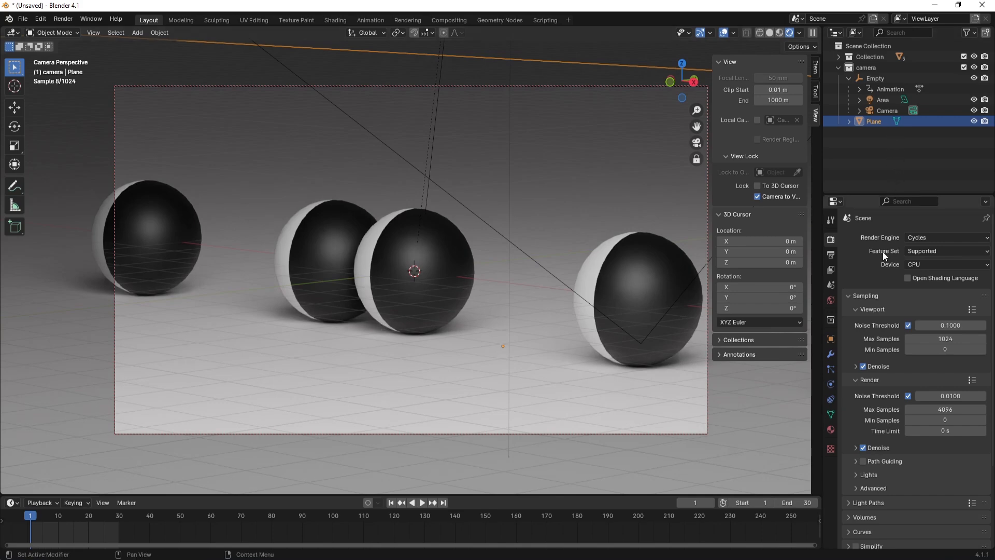
pyautogui.click(938, 239)
pyautogui.click(923, 250)
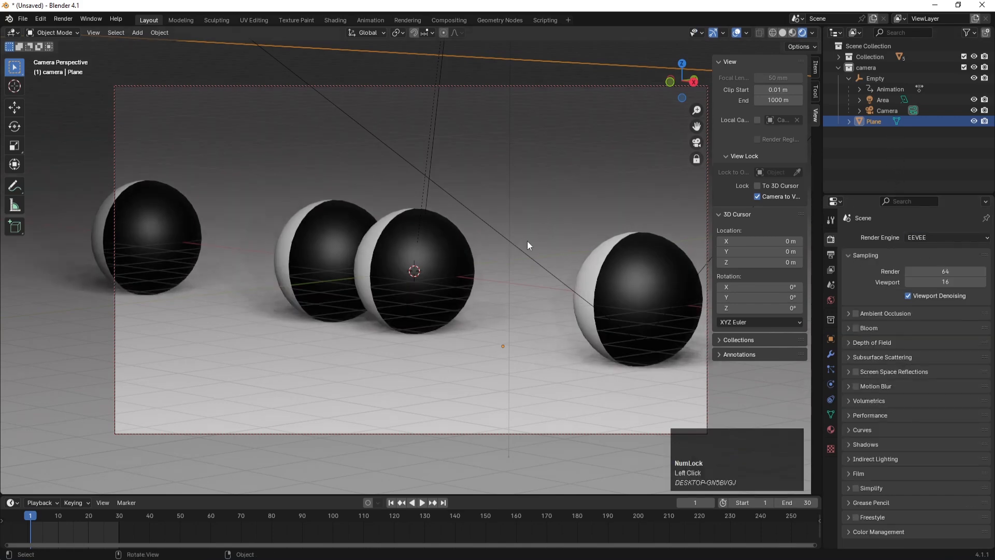
# Step: Duplicate the area light in the top view to the opposite side of the spheres, rotate it toward them and check it through the camera
pyautogui.press('KP_7')
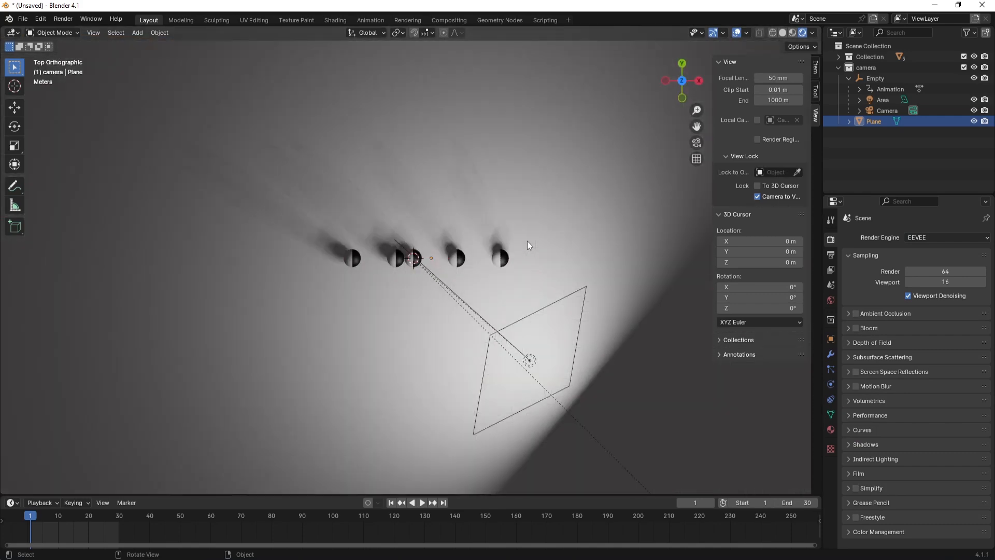
pyautogui.click(525, 352)
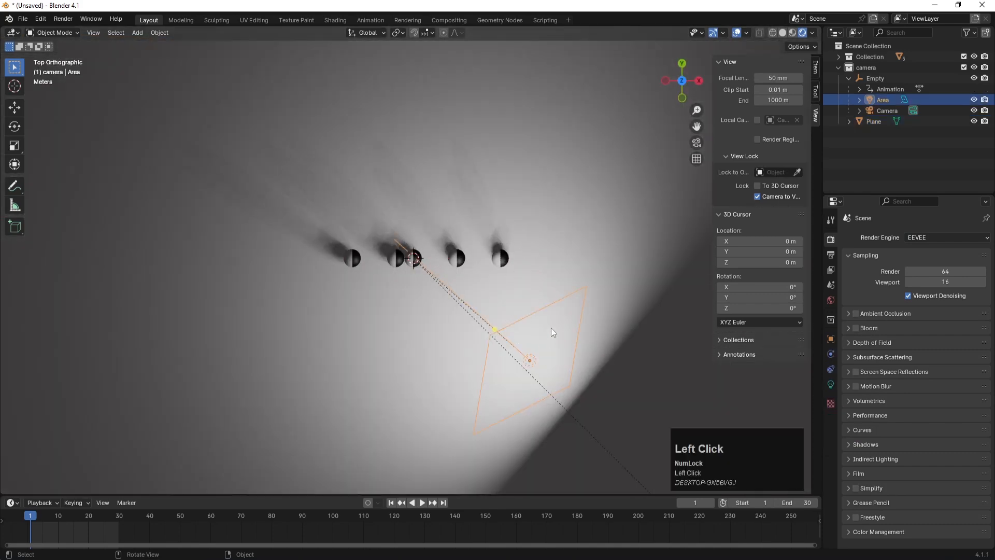
pyautogui.hotkey('shift', 'd')
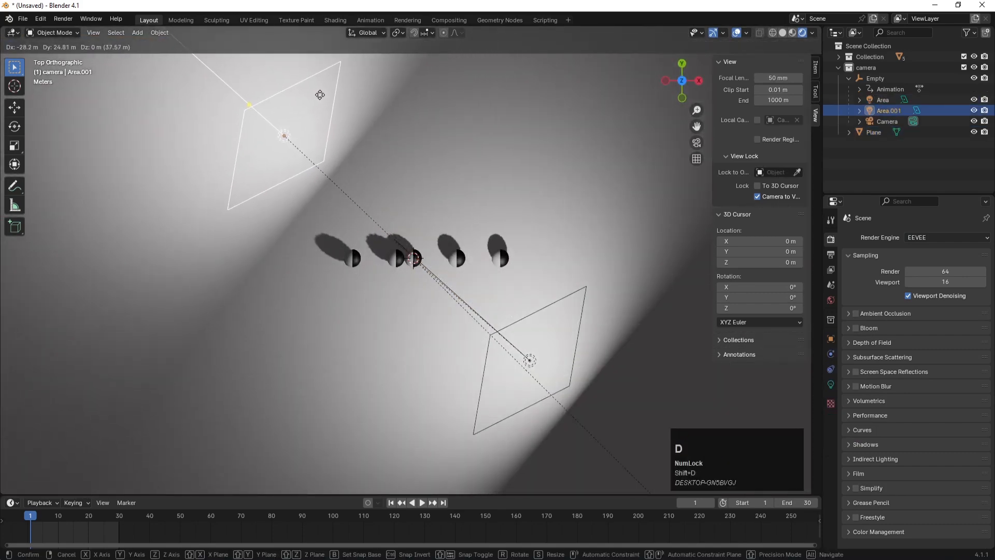
pyautogui.click(329, 66)
pyautogui.press('r')
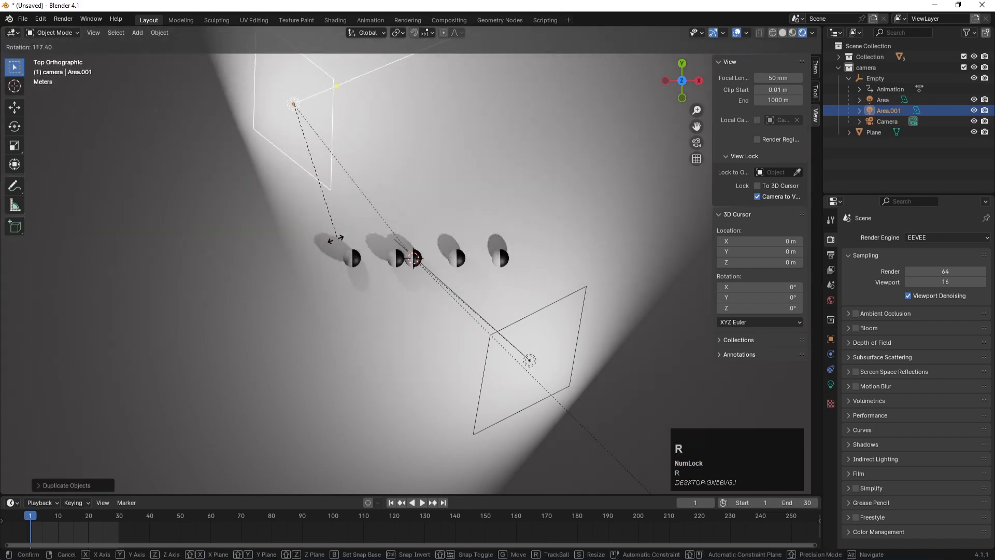
pyautogui.click(188, 187)
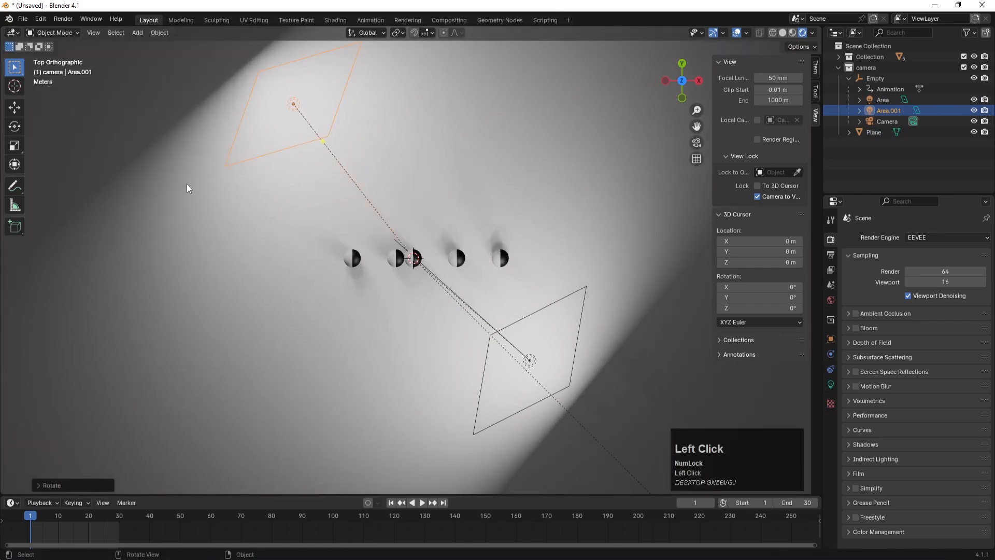
pyautogui.press('KP_0')
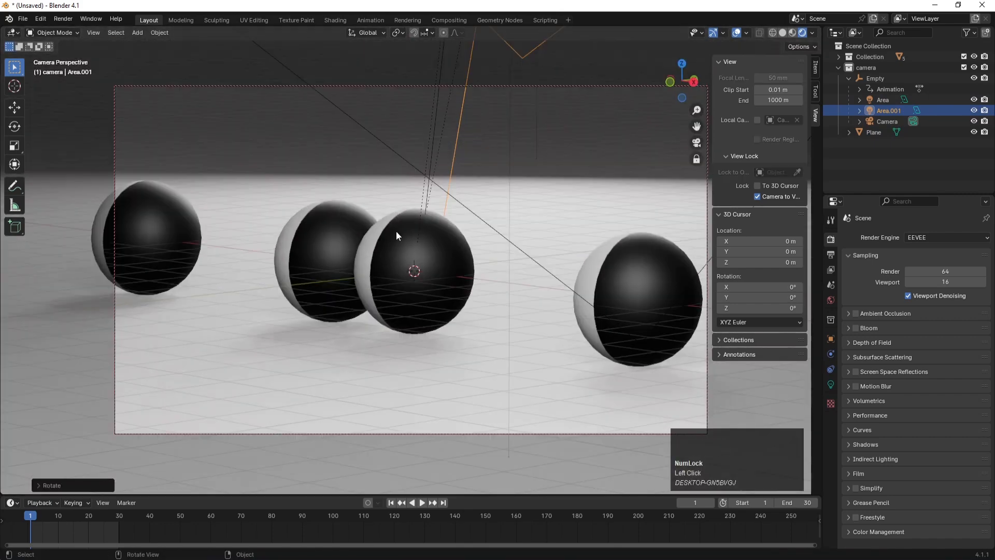
# Step: Move the duplicated light toward positive X behind the spheres in the top view, rotate it back toward them and check the camera view
pyautogui.press('KP_7')
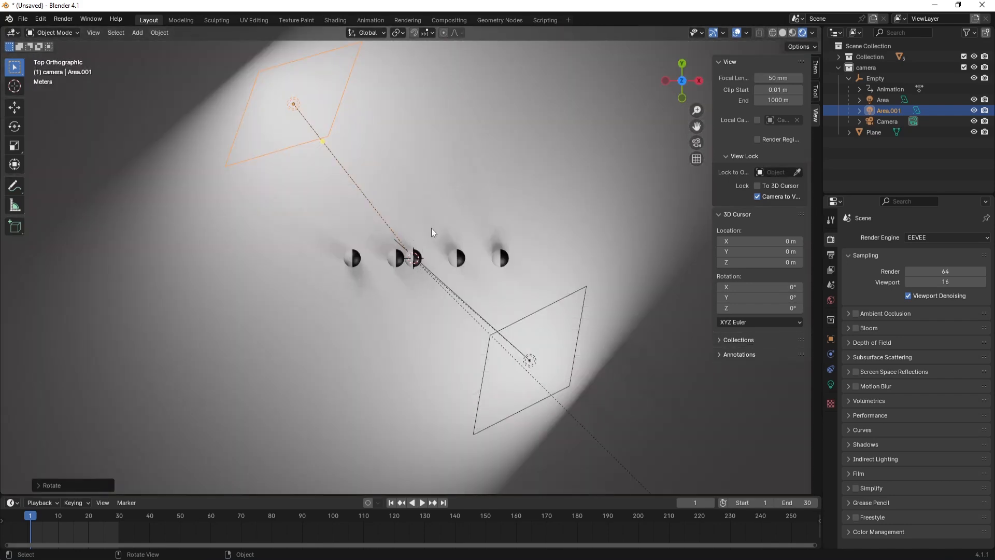
pyautogui.moveTo(433, 232); pyautogui.dragTo(705, 225)
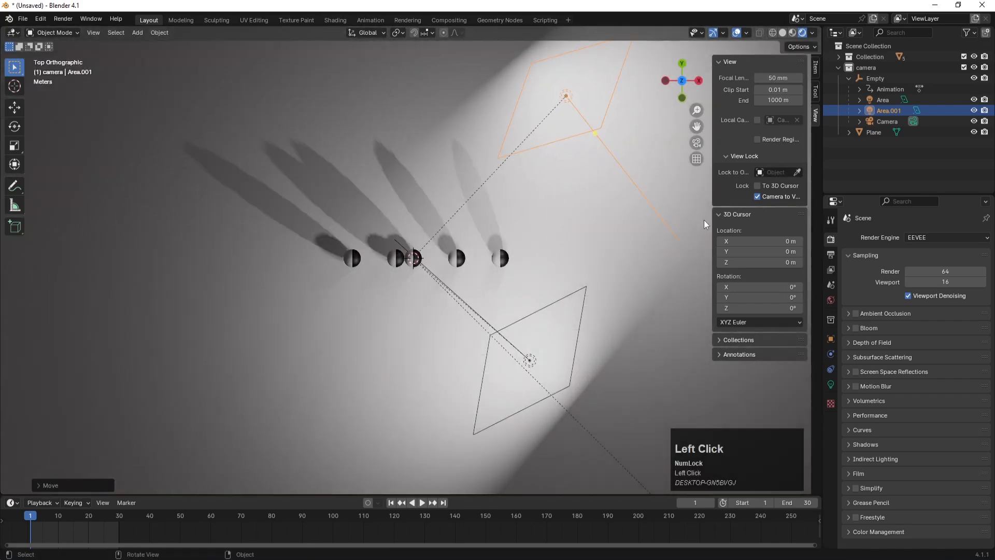
pyautogui.press('r')
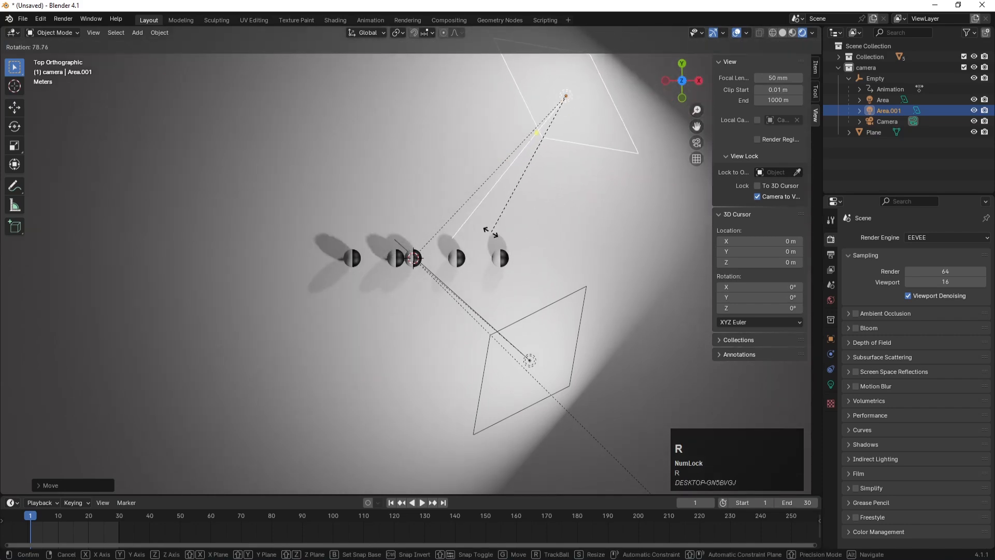
pyautogui.click(474, 223)
pyautogui.press('KP_0')
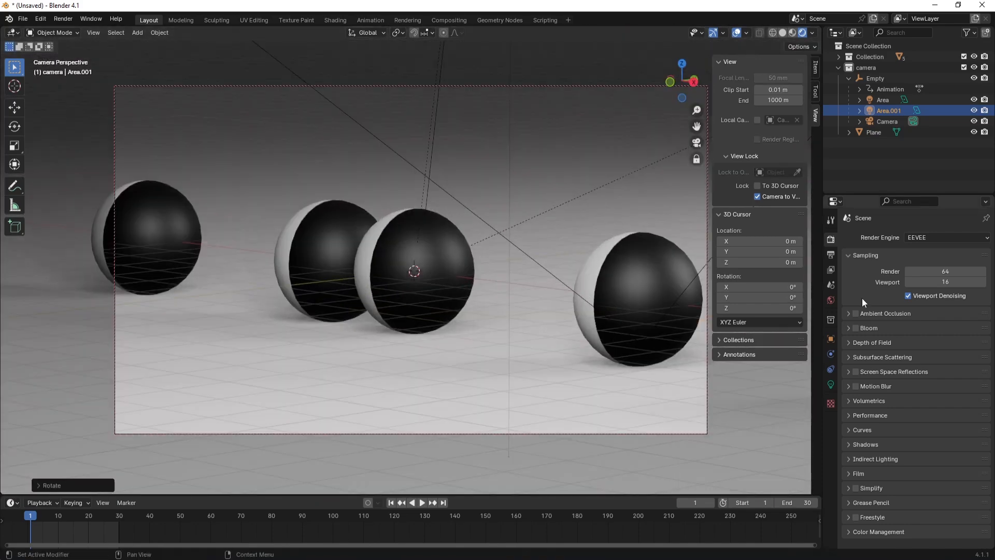
# Step: Select the floor plane and set the scene's render engine to Cycles
pyautogui.click(575, 222)
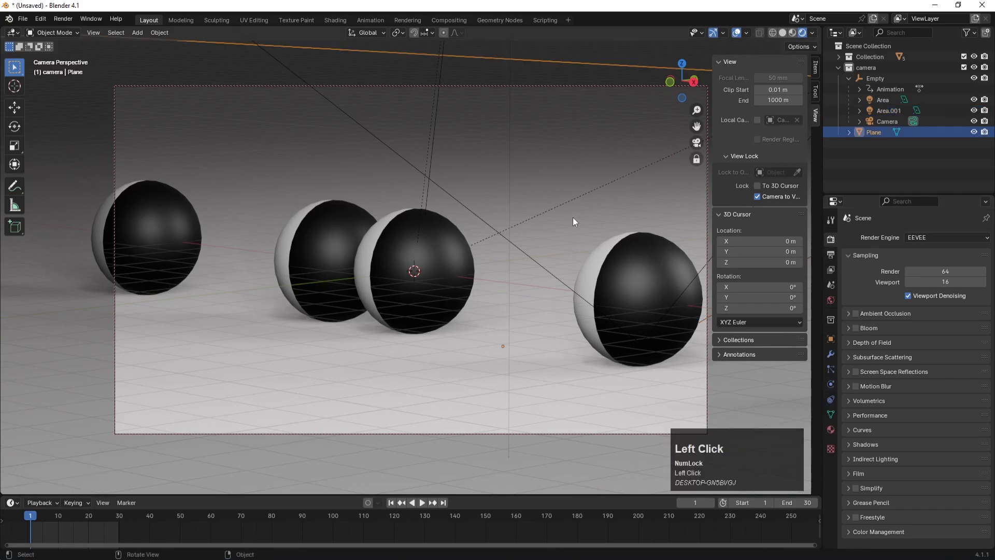
pyautogui.click(914, 238)
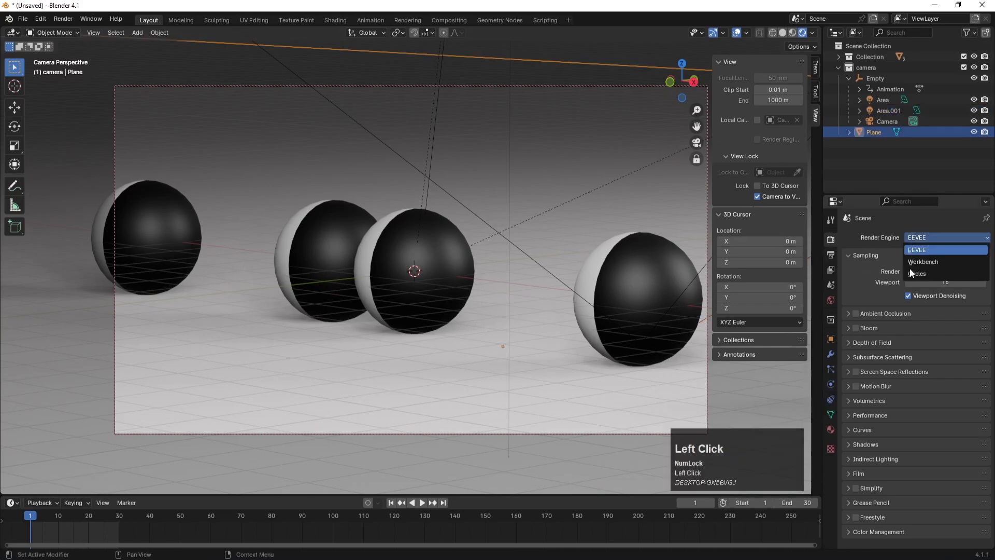
pyautogui.click(916, 274)
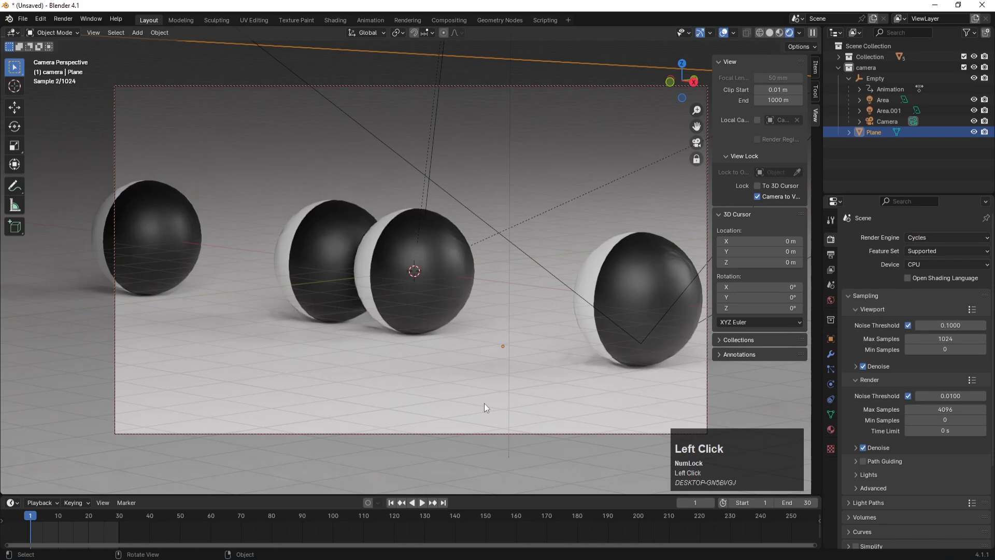
# Step: Try an emission strength of 1 on the floor plane's material and lower it to 0.2
pyautogui.click(831, 430)
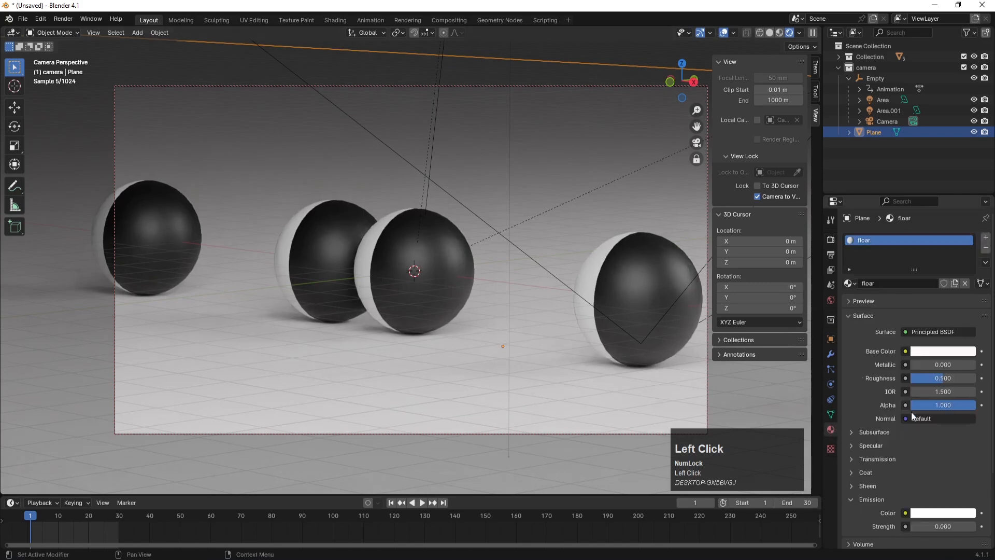
pyautogui.scroll(-2, 892, 446)
pyautogui.click(937, 482)
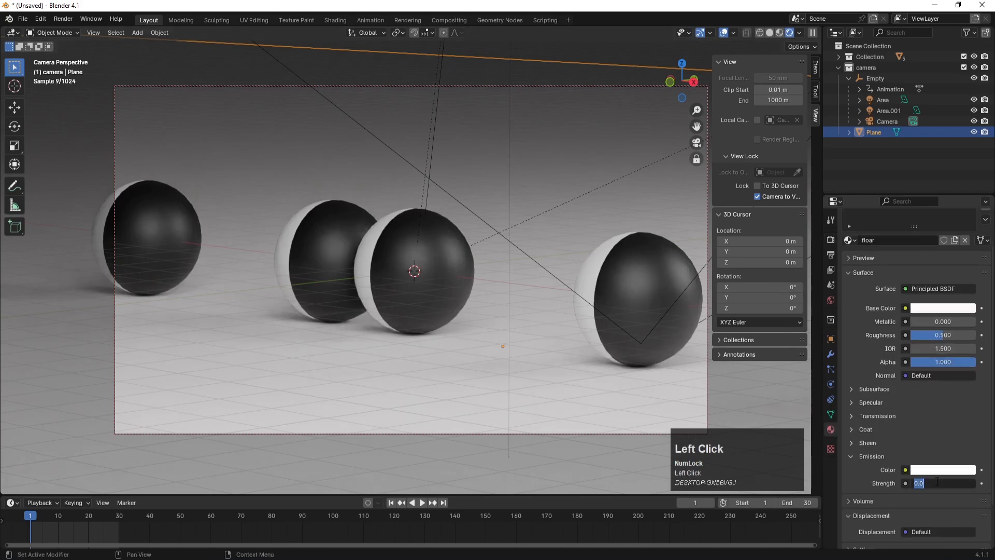
pyautogui.write('1')
pyautogui.press('Return')
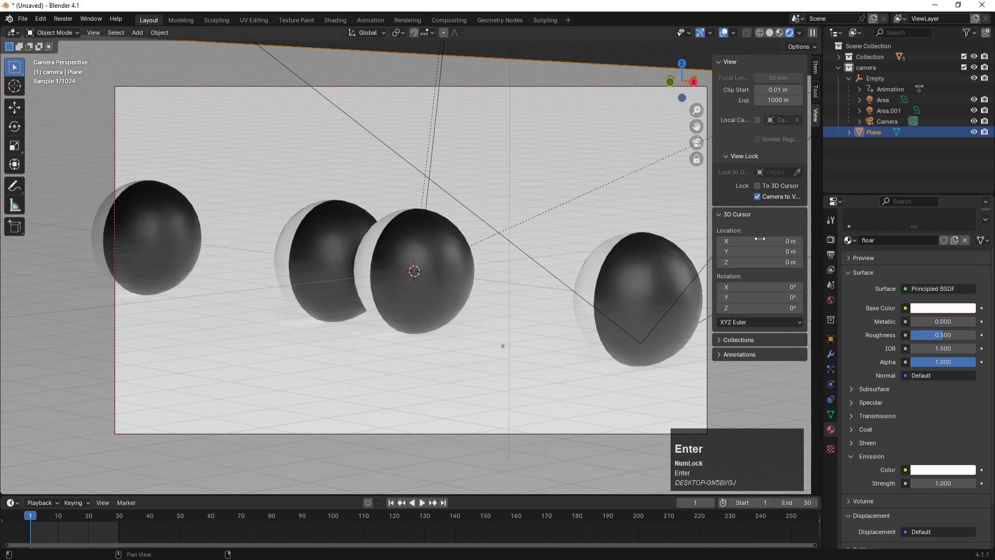
pyautogui.click(944, 482)
pyautogui.write('0.1')
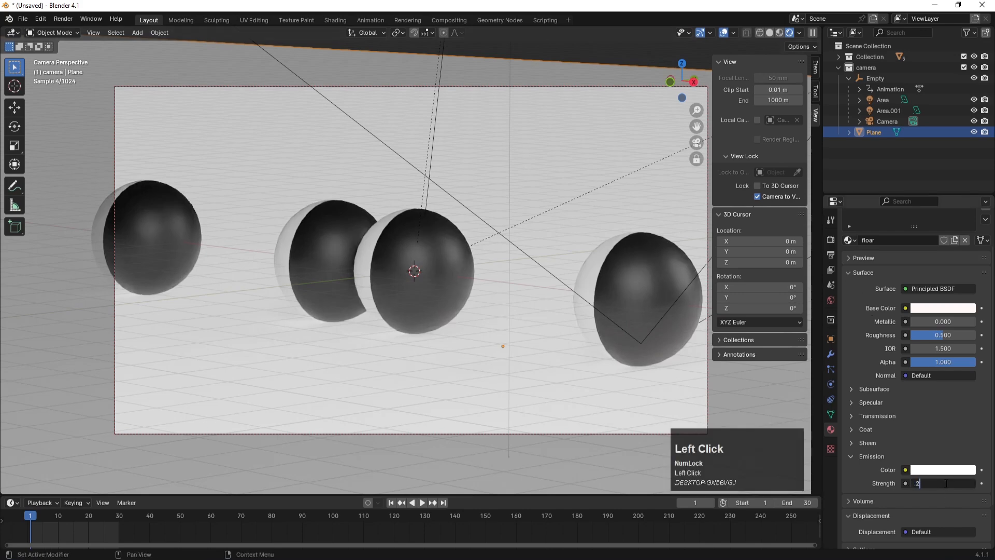
pyautogui.press('Return')
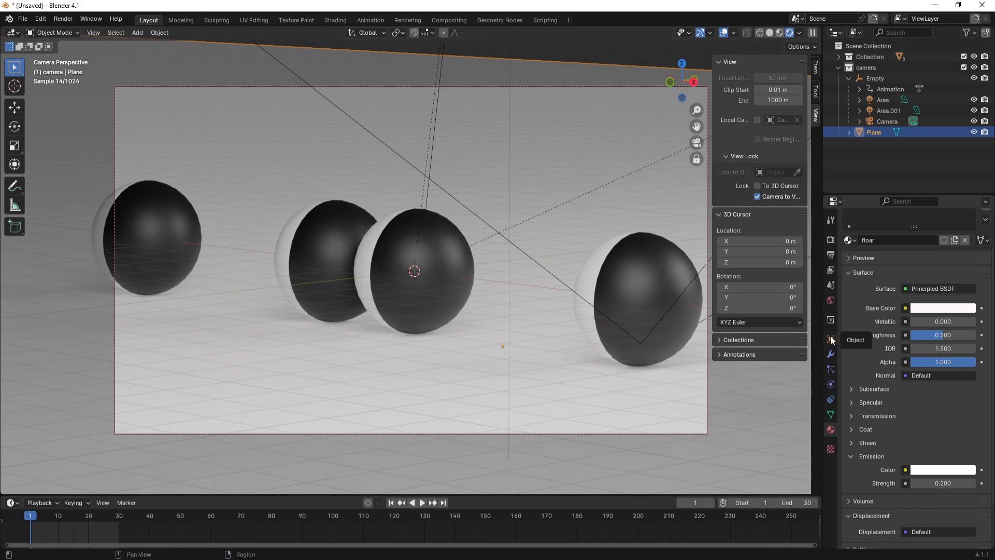
# Step: Set the Cycles final render's maximum and minimum samples to 5 and expand the render denoise settings
pyautogui.click(830, 240)
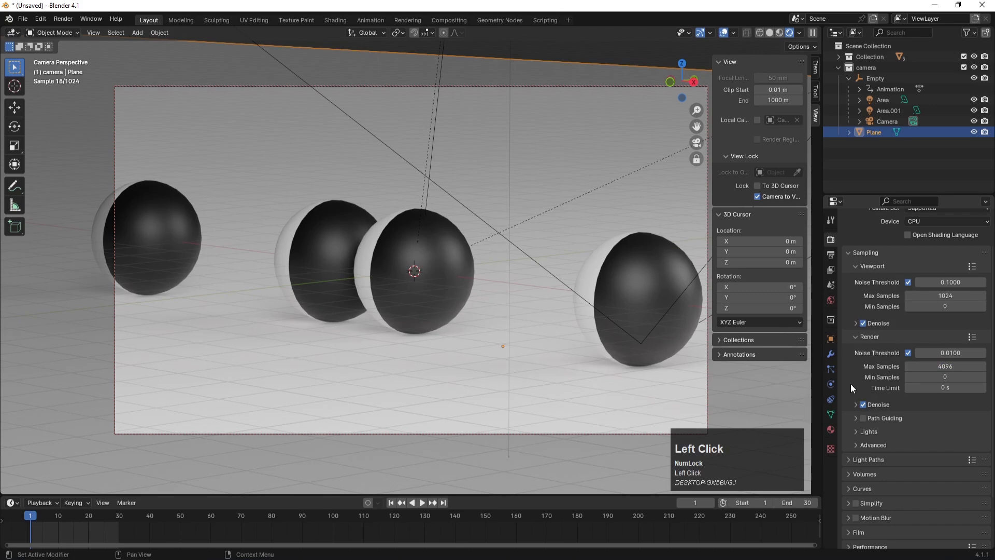
pyautogui.click(940, 366)
pyautogui.write('1')
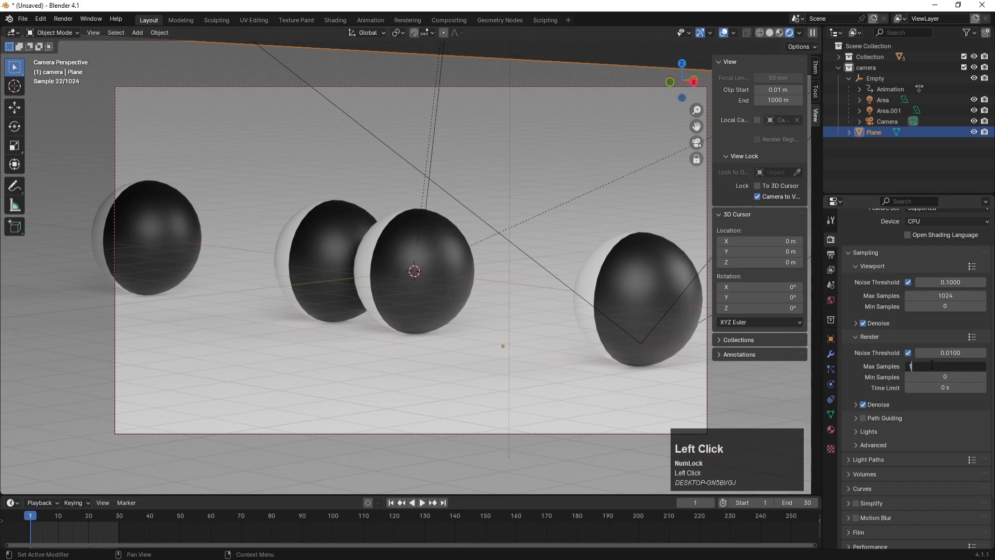
pyautogui.moveTo(931, 364); pyautogui.dragTo(898, 363)
pyautogui.write('5')
pyautogui.click(943, 377)
pyautogui.click(943, 378)
pyautogui.write('5')
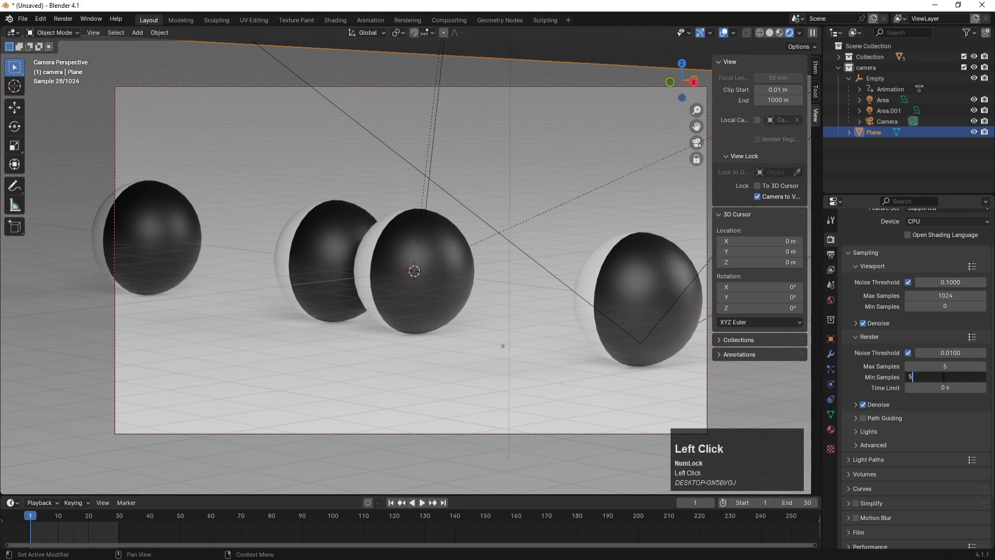
pyautogui.press('Return')
pyautogui.click(941, 409)
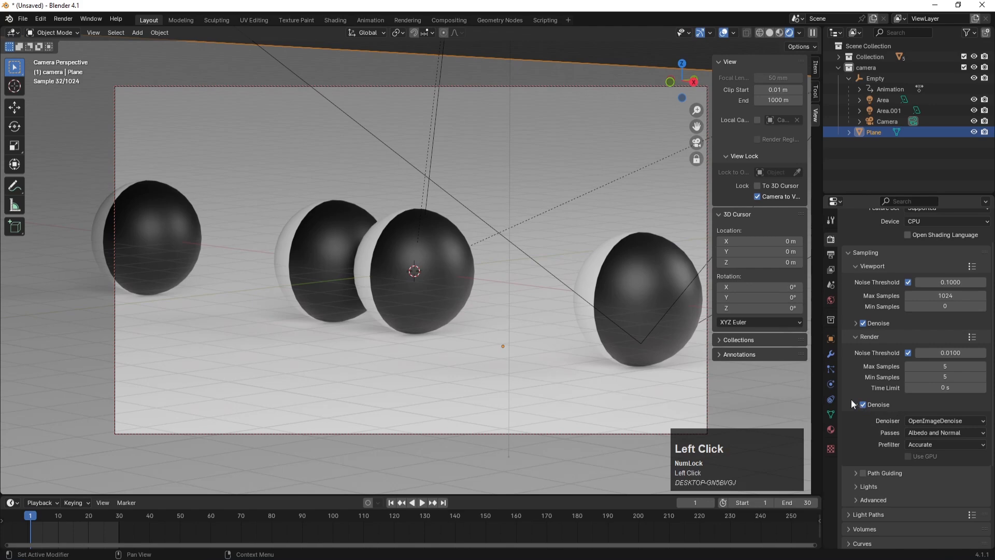
# Step: Render the current frame as a still image, examine the spheres' edges and shading up close, and close the render window
pyautogui.click(67, 19)
pyautogui.click(73, 30)
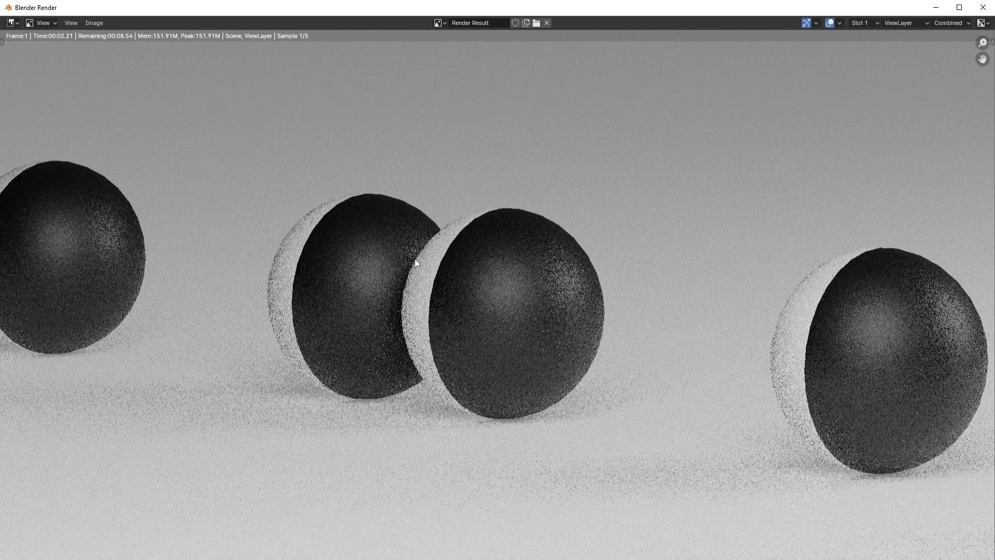
pyautogui.scroll(-1, 415, 263)
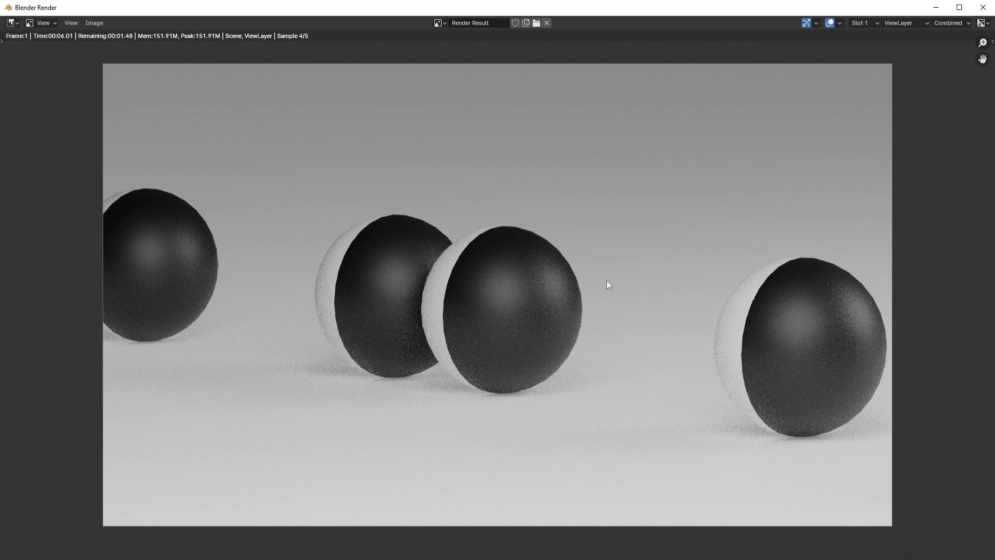
pyautogui.scroll(-4, 462, 297)
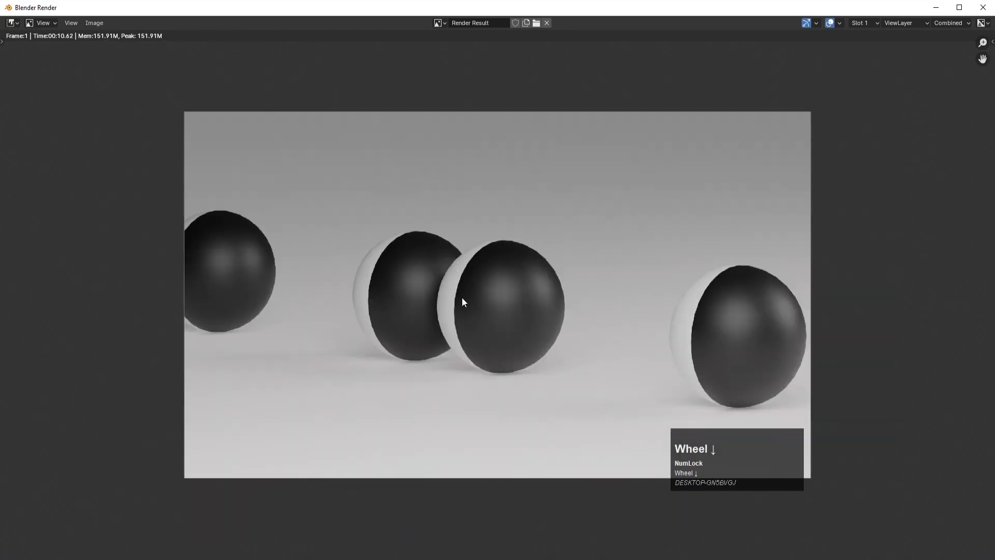
pyautogui.scroll(3, 462, 297)
pyautogui.scroll(4, 462, 302)
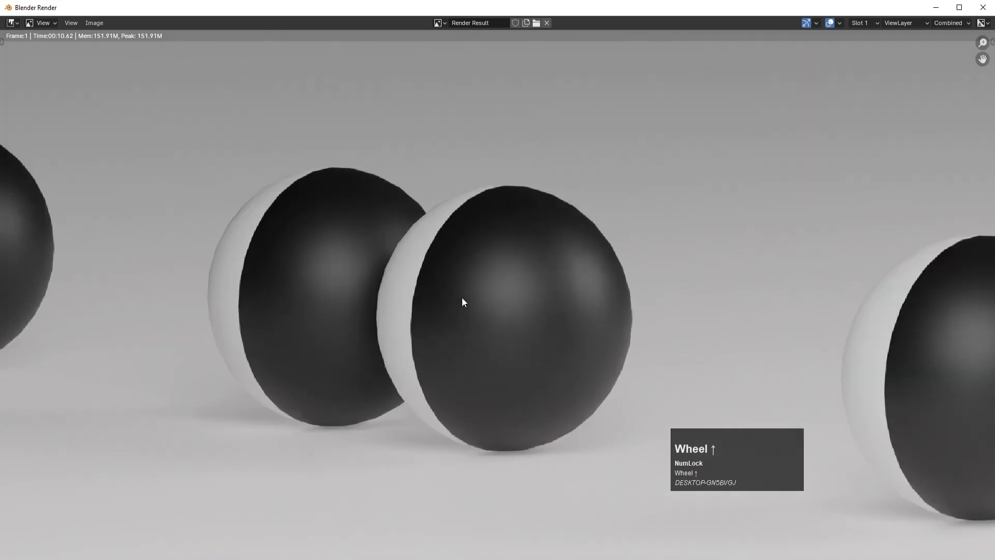
pyautogui.scroll(-1, 463, 302)
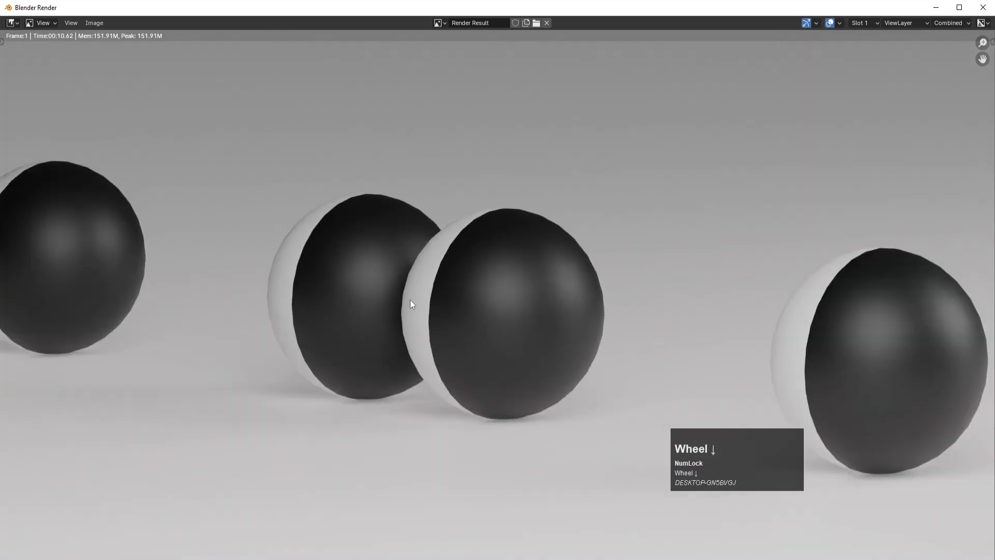
pyautogui.scroll(1, 411, 303)
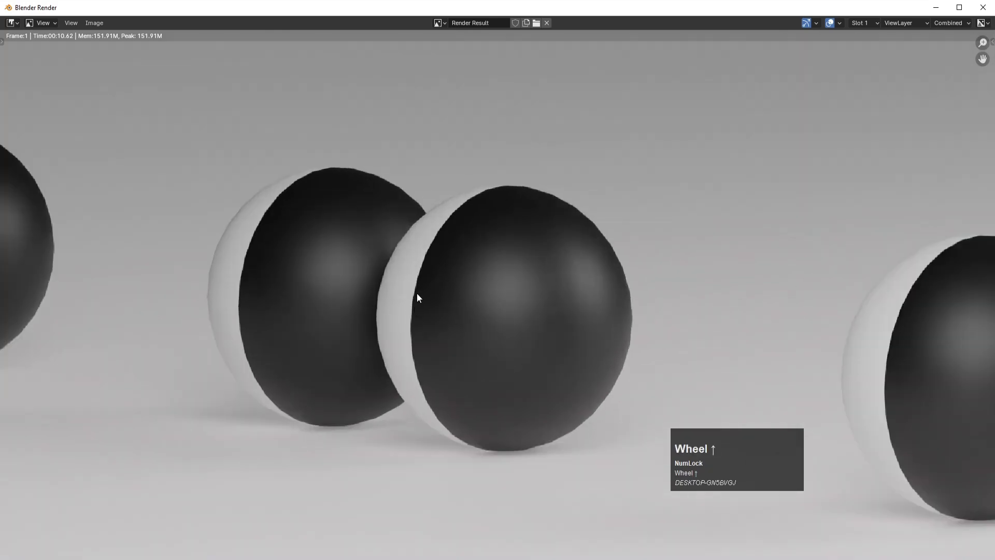
pyautogui.scroll(-1, 417, 298)
pyautogui.scroll(-1, 424, 312)
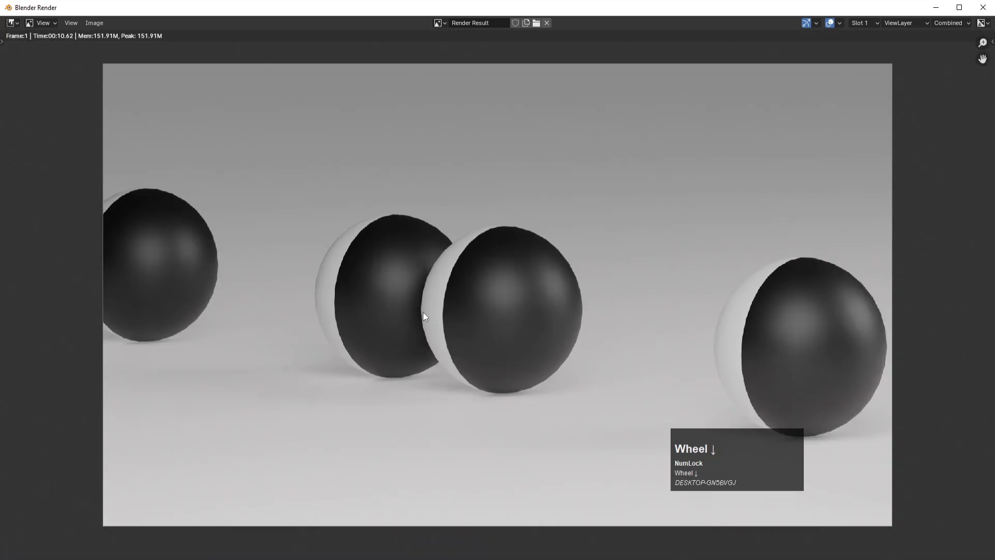
pyautogui.click(990, 13)
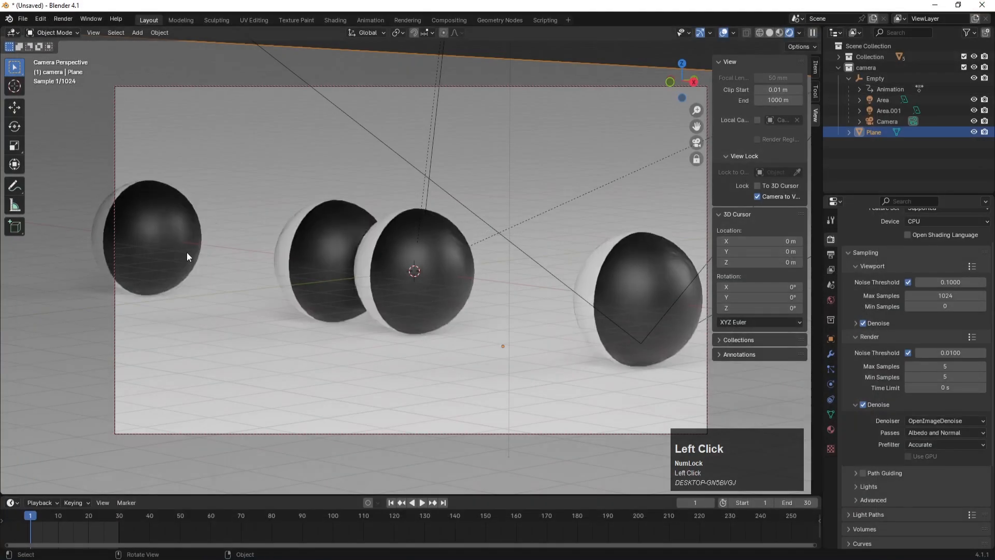
# Step: Add a Subdivision Surface modifier to the sphere at the camera frame's left edge
pyautogui.click(172, 239)
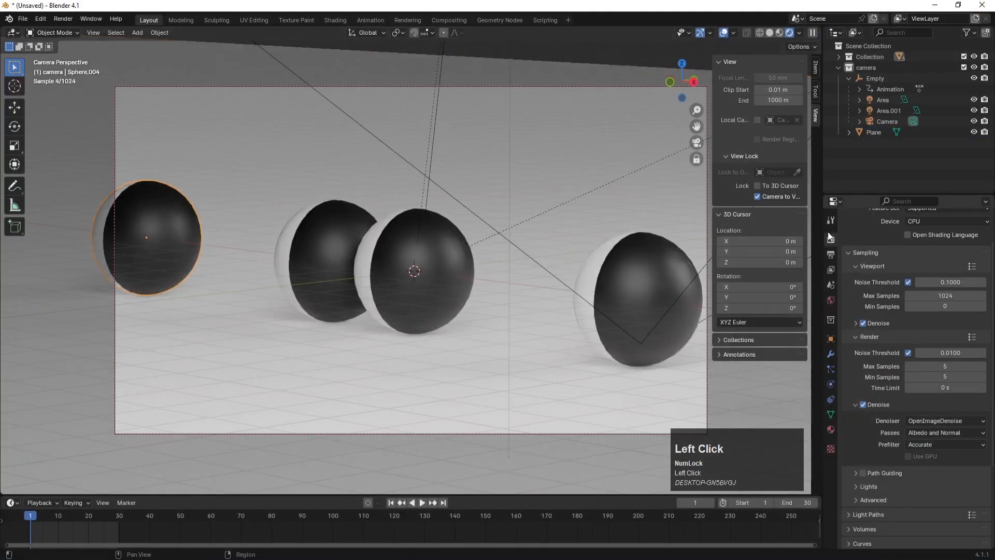
pyautogui.click(831, 354)
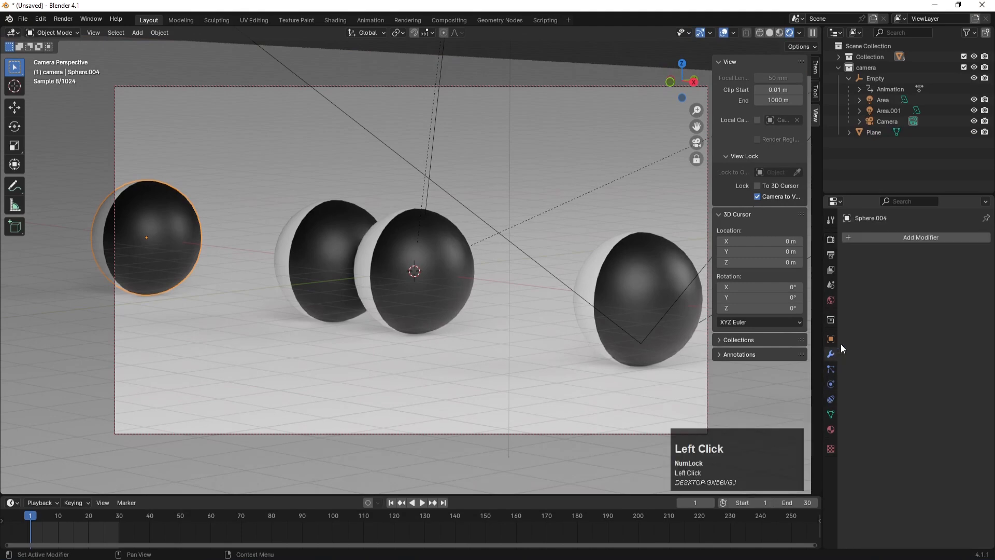
pyautogui.click(892, 236)
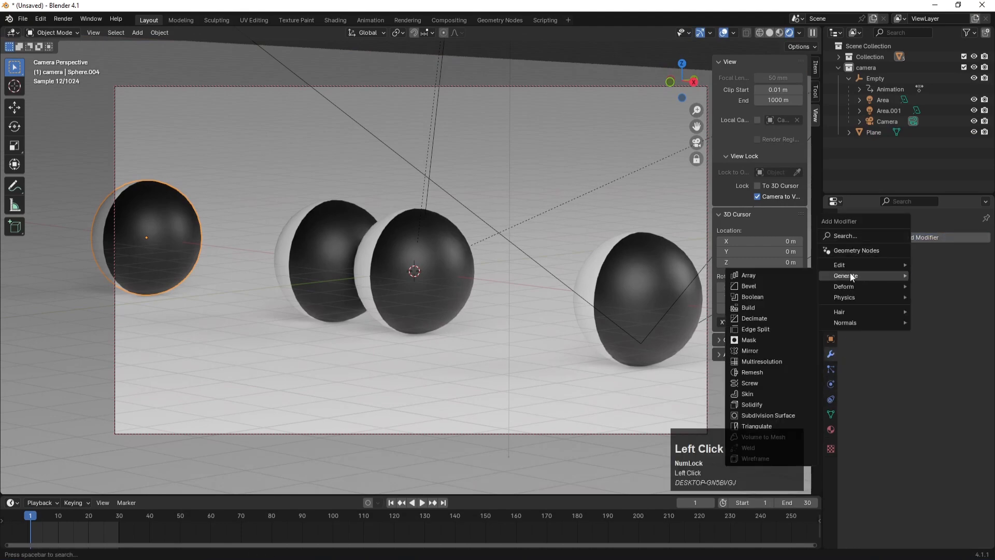
pyautogui.click(869, 237)
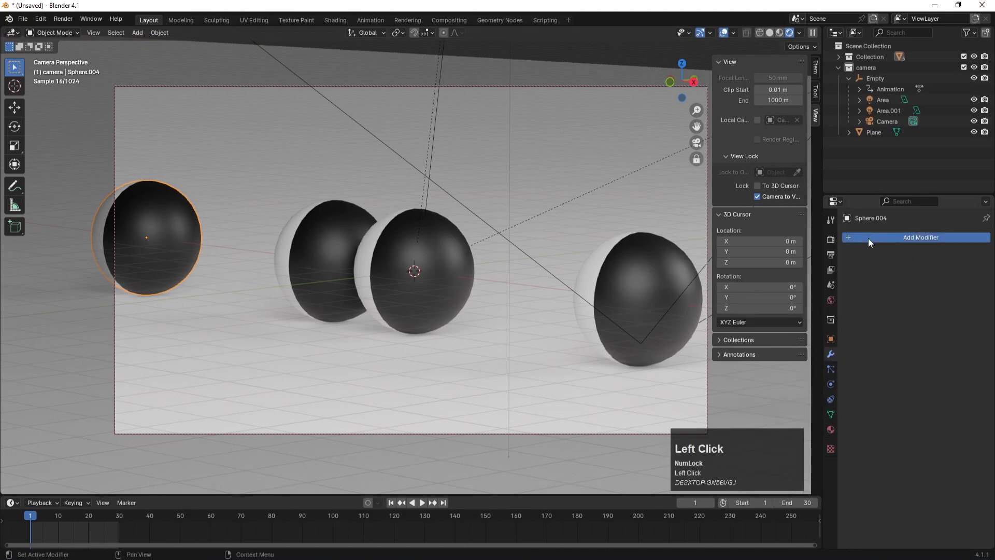
pyautogui.moveTo(834, 277)
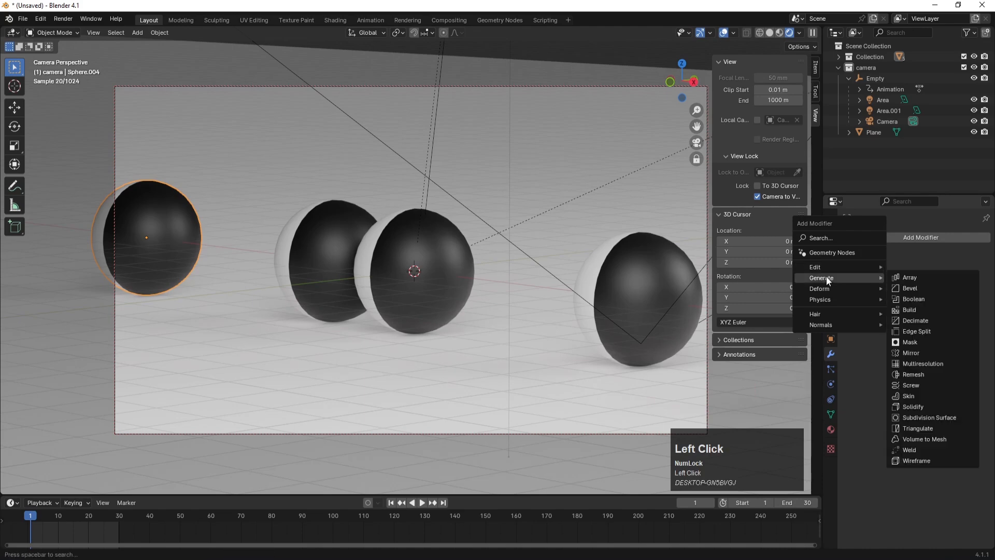
pyautogui.click(906, 416)
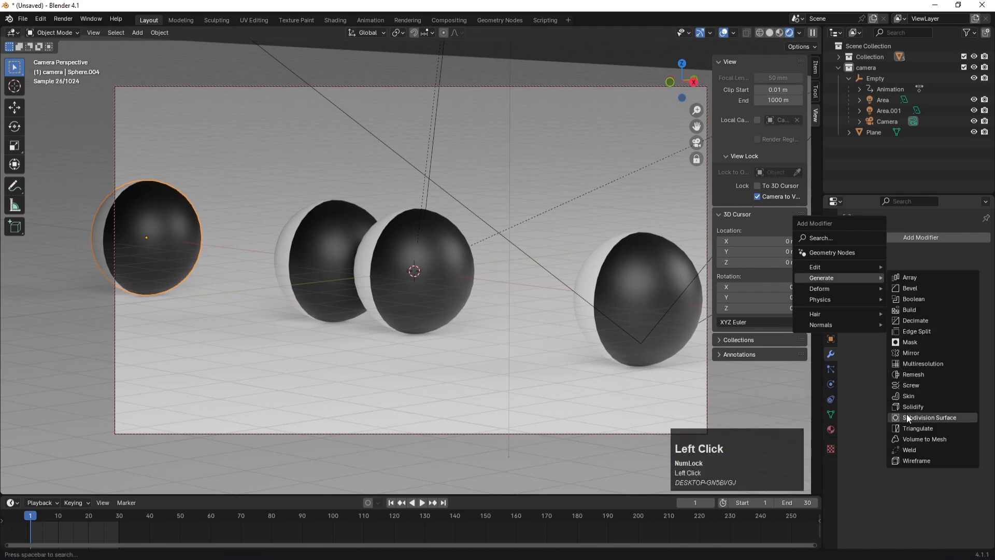
# Step: Apply level 2 subdivision to the two overlapping middle spheres and the sphere nearest the camera frame's right edge
pyautogui.click(329, 241)
pyautogui.hotkey('ctrl', '2')
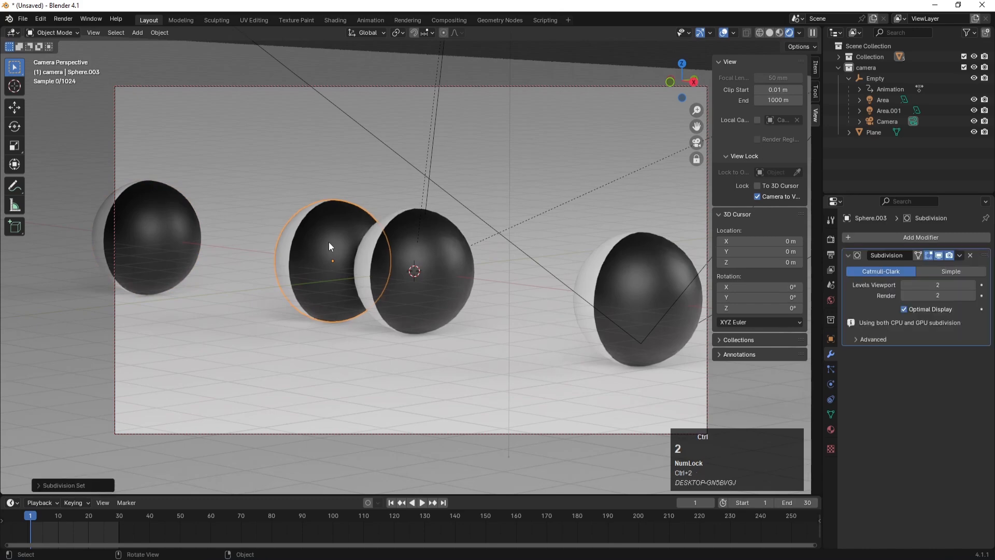
pyautogui.click(440, 252)
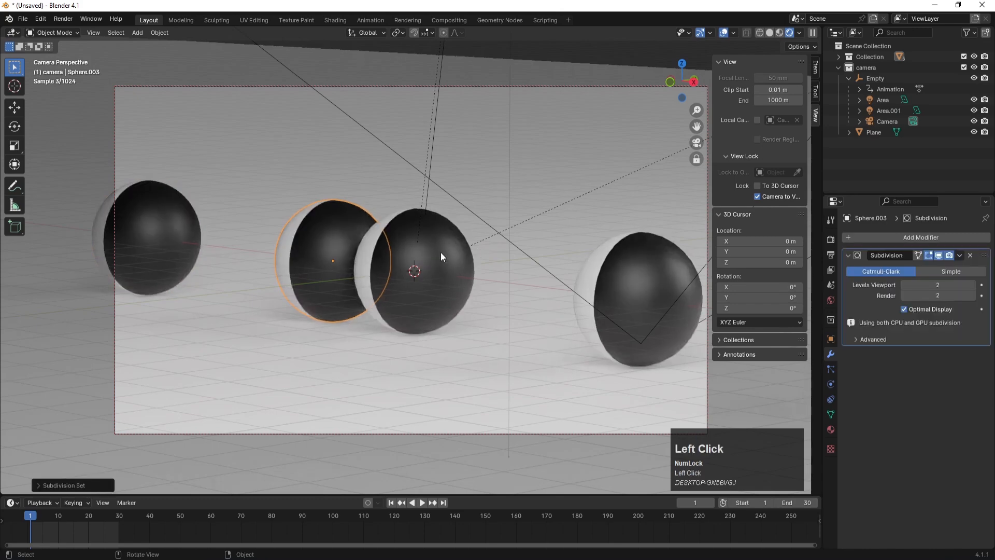
pyautogui.hotkey('ctrl', '2')
pyautogui.click(655, 257)
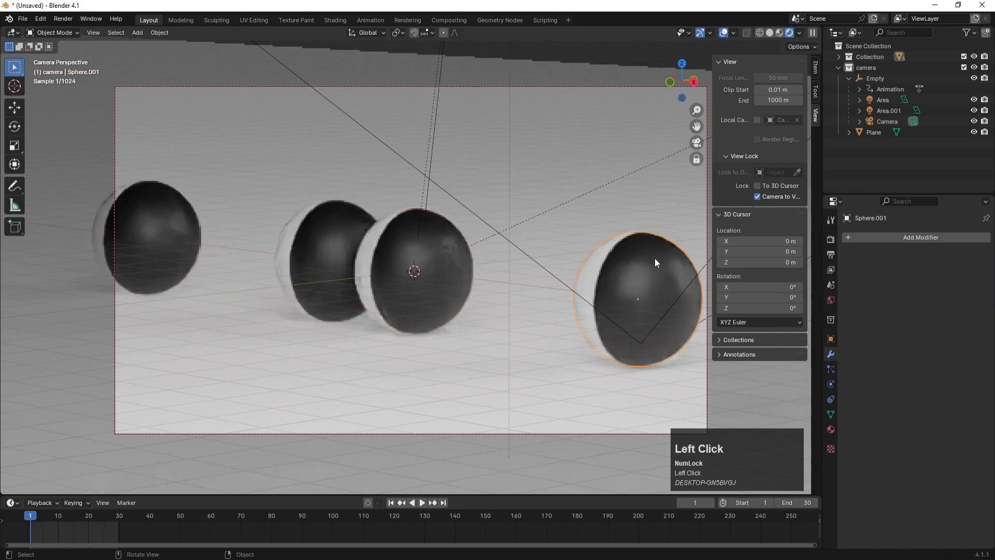
pyautogui.hotkey('ctrl', '2')
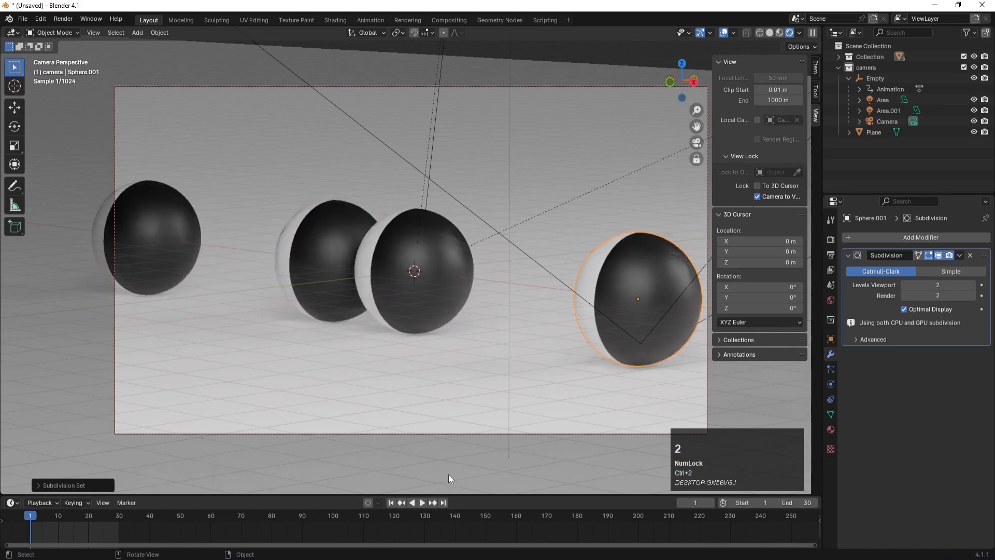
# Step: Play the animation to frame 30 and apply level 2 subdivision to the remaining unsmoothed sphere on the right
pyautogui.click(420, 503)
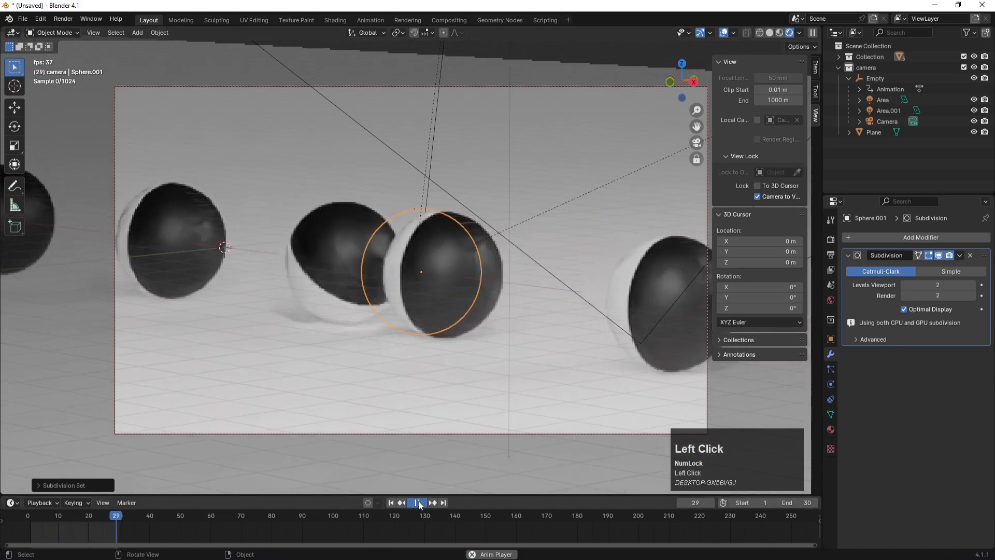
pyautogui.click(599, 328)
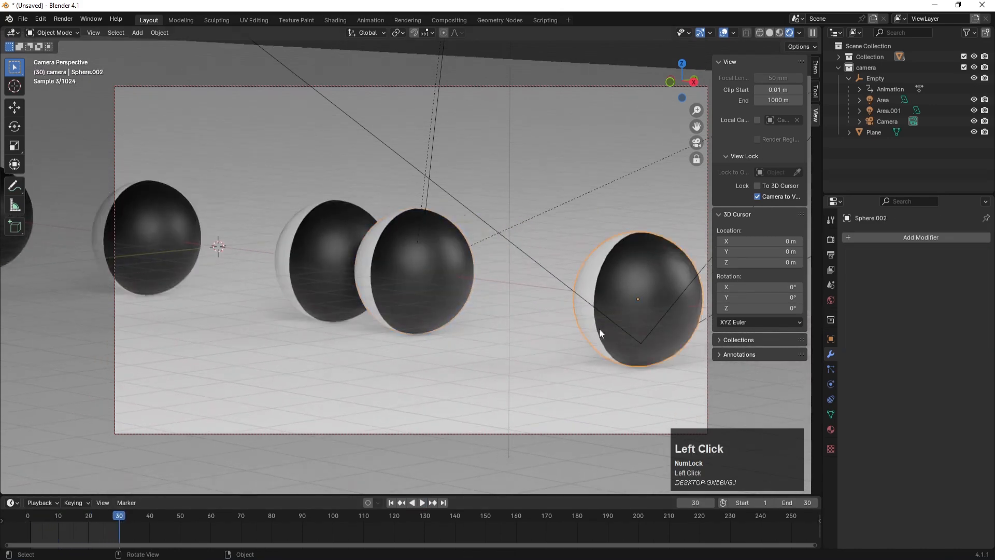
pyautogui.hotkey('ctrl', '2')
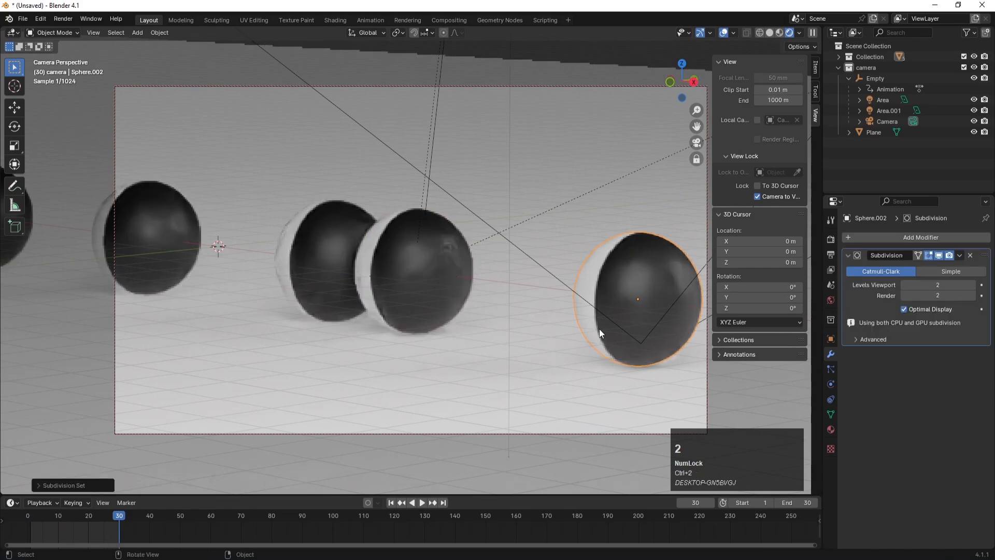
# Step: Play the animation from frame 1 to check the smoothed spheres, return to frame 1 and select the central rolling sphere
pyautogui.click(391, 502)
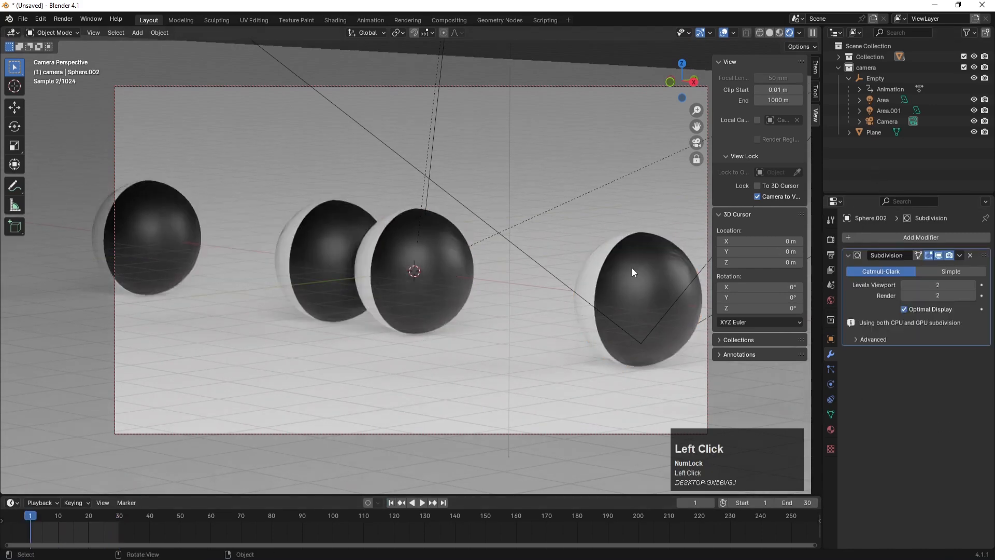
pyautogui.click(423, 503)
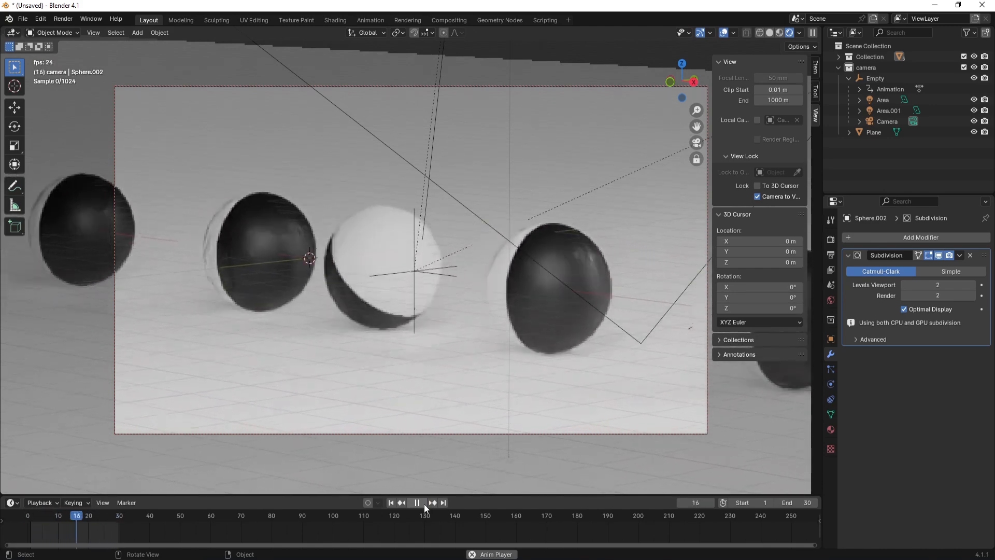
pyautogui.click(424, 504)
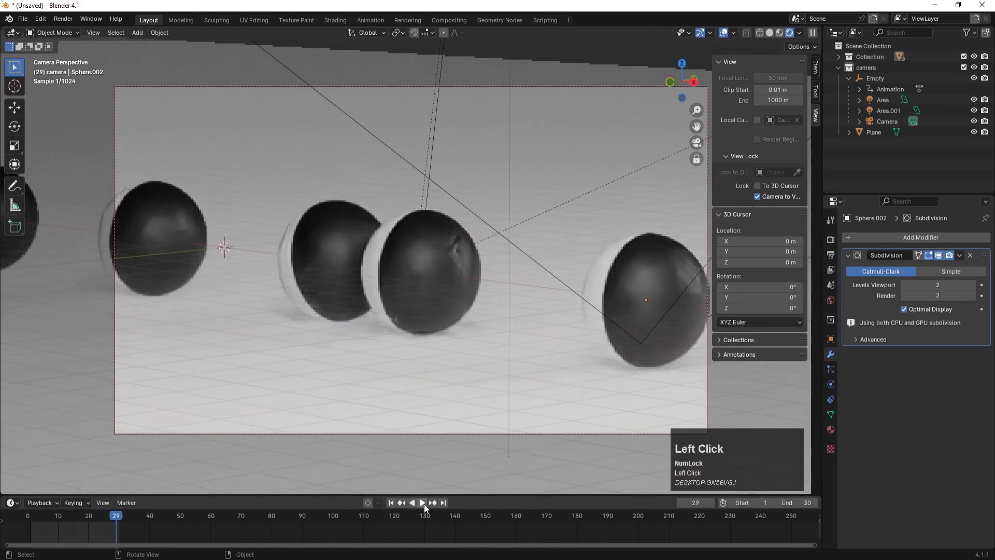
pyautogui.click(391, 502)
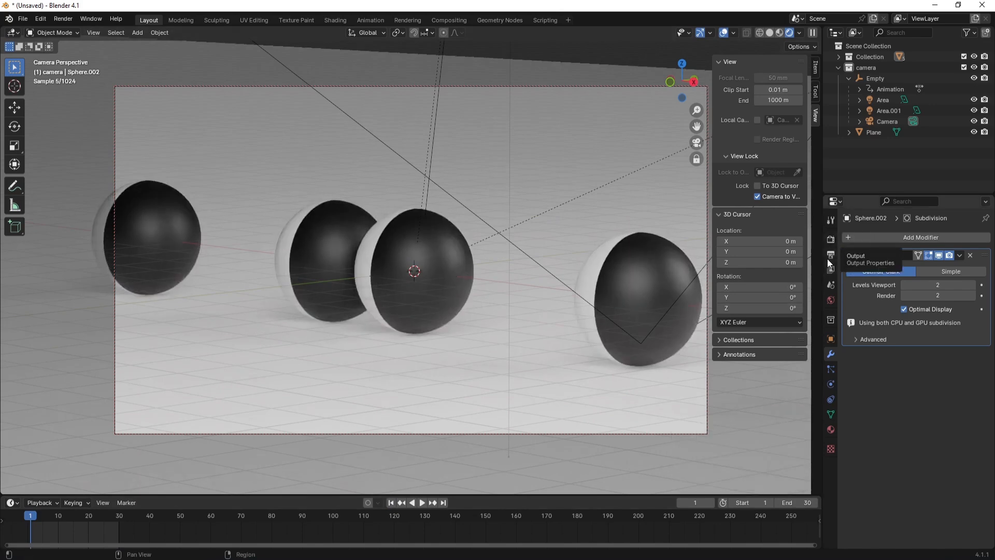
pyautogui.click(436, 258)
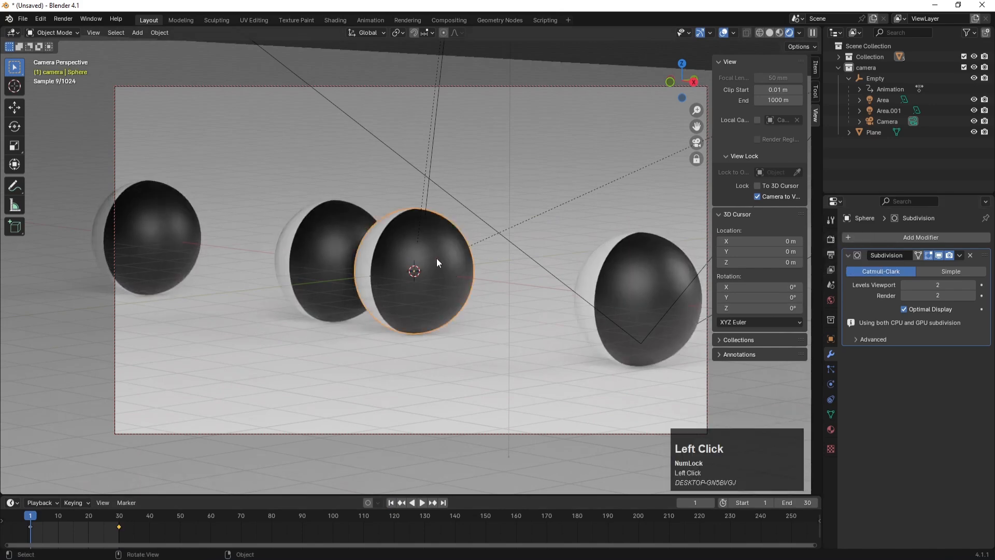
# Step: Change the base color of the central sphere's black material to bright red
pyautogui.click(830, 429)
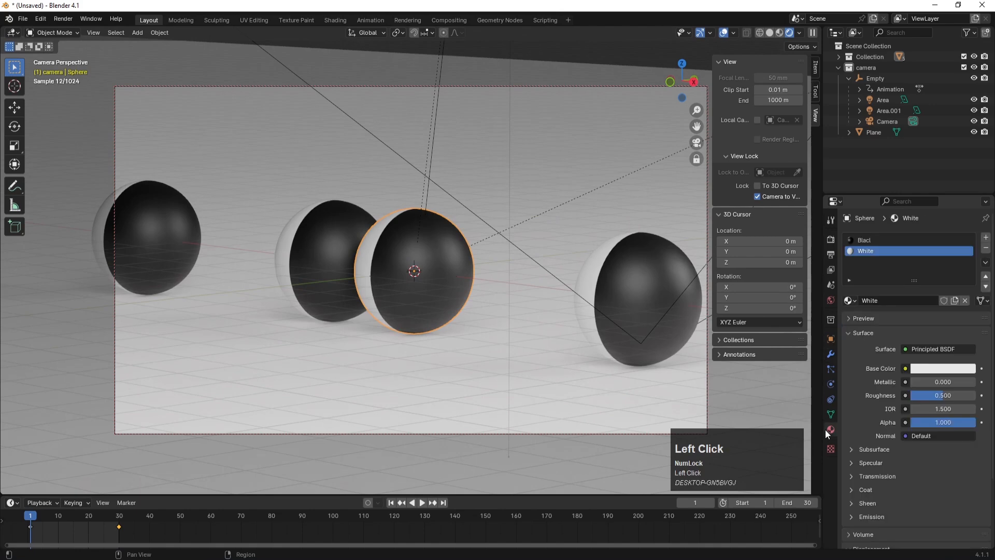
pyautogui.click(893, 238)
pyautogui.click(934, 368)
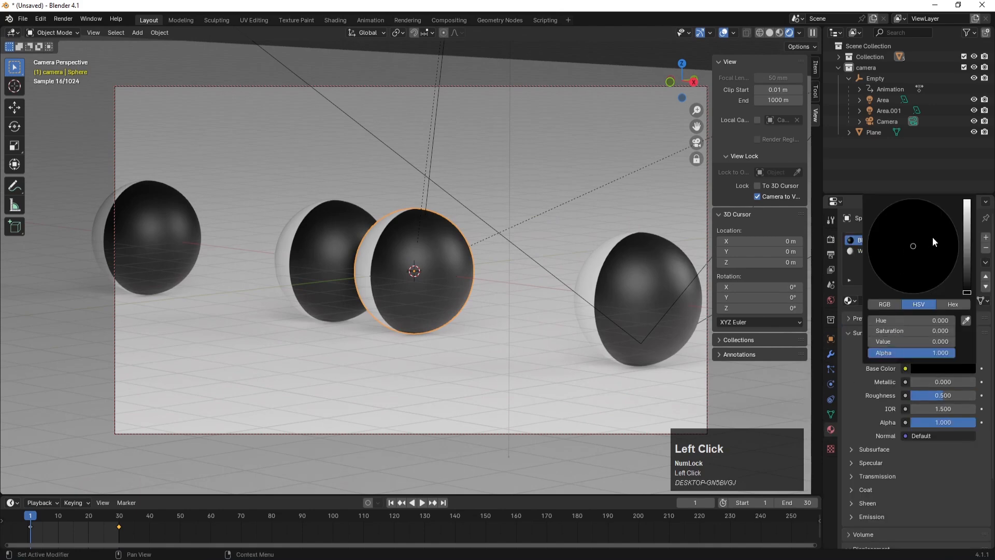
pyautogui.moveTo(966, 251); pyautogui.dragTo(944, 228)
pyautogui.click(909, 294)
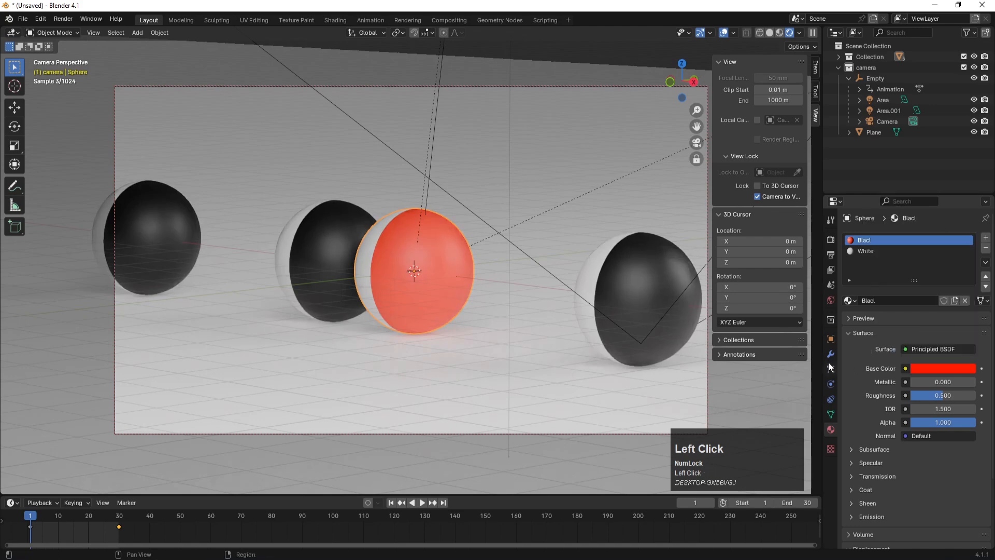
# Step: Change the base color of the black material on the sphere nearest the camera frame's right edge to dark red
pyautogui.click(648, 280)
pyautogui.click(881, 240)
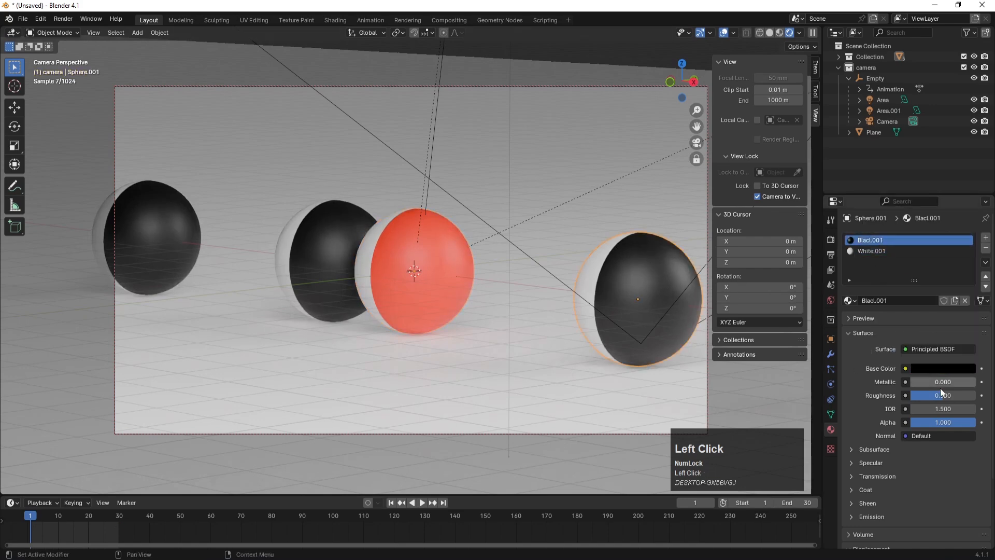
pyautogui.click(935, 367)
pyautogui.moveTo(965, 280); pyautogui.dragTo(965, 231)
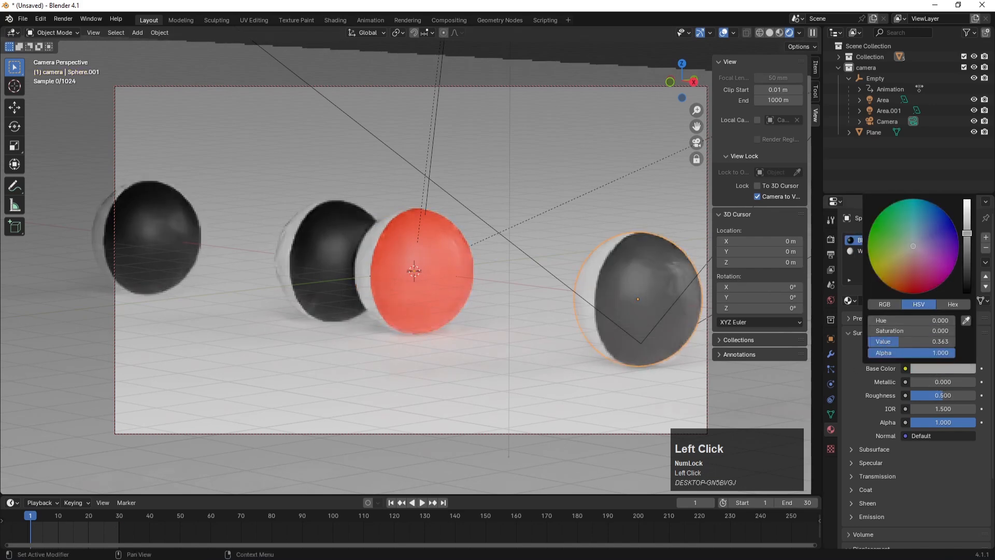
pyautogui.click(908, 293)
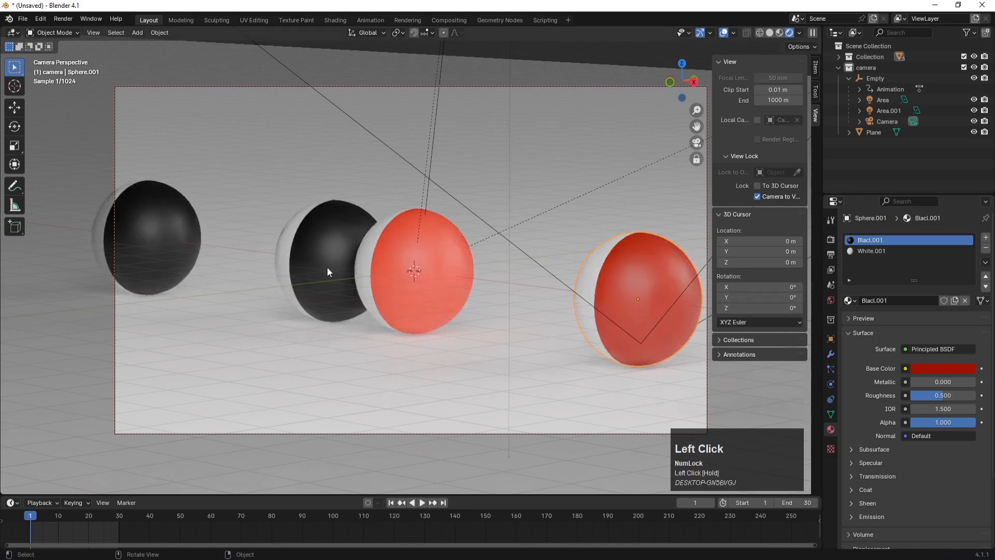
# Step: Undo the red color changes on both spheres and deselect everything
pyautogui.hotkey('ctrl', 'z')
pyautogui.hotkey('ctrl', 'z')
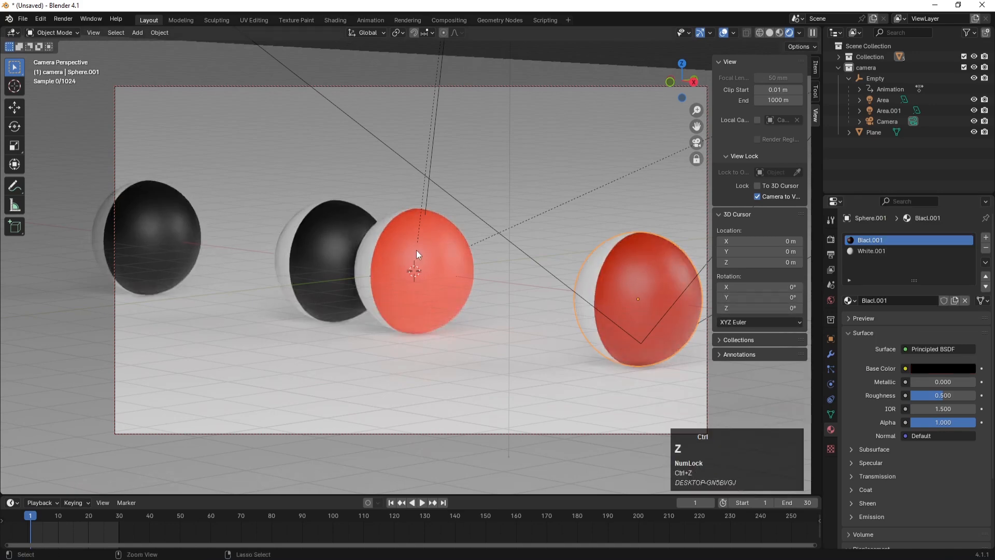
pyautogui.hotkey('ctrl', 'z')
pyautogui.hotkey('ctrl', 'z')
pyautogui.hotkey('ctrl', 'z')
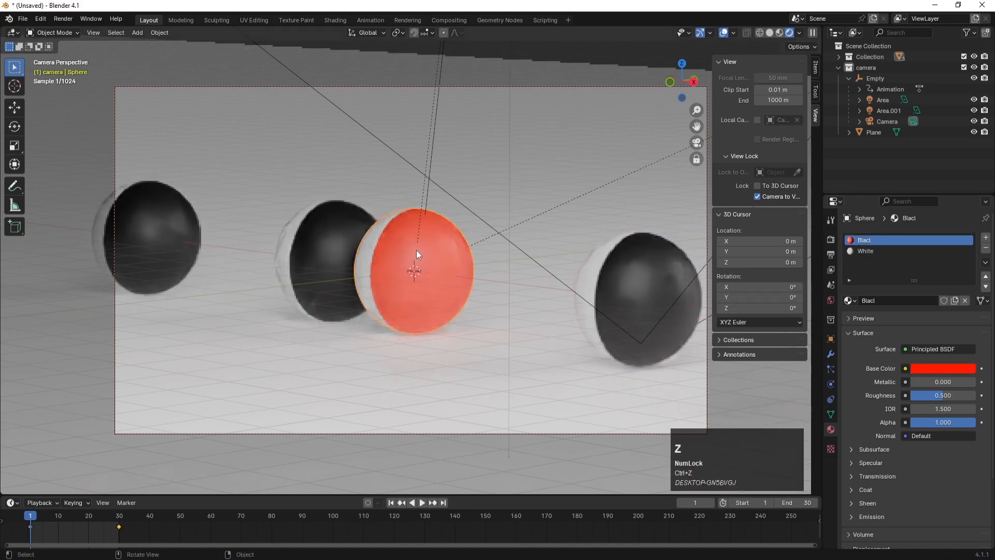
pyautogui.click(879, 163)
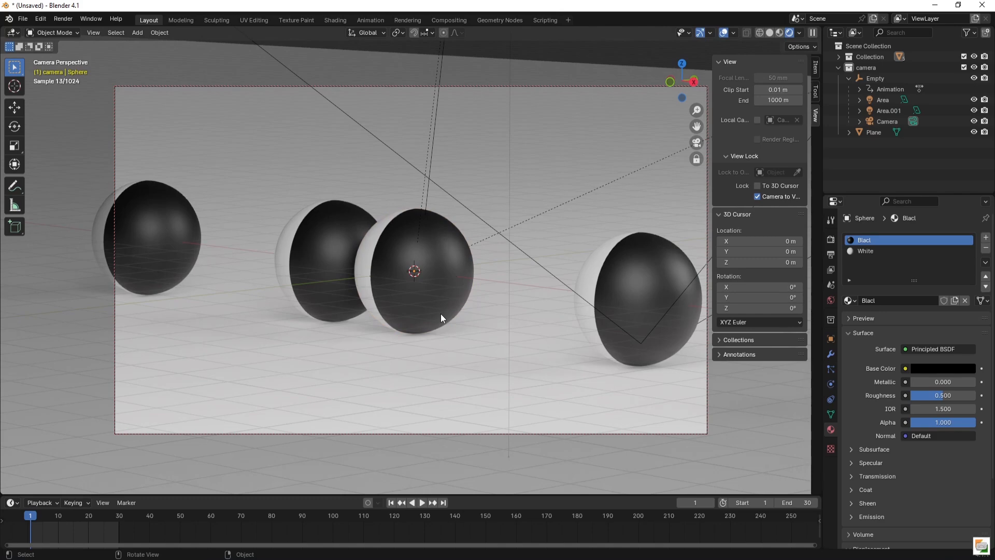
# Step: Set the PNG output color mode to RGB and check the output folder, keeping the current path
pyautogui.click(832, 237)
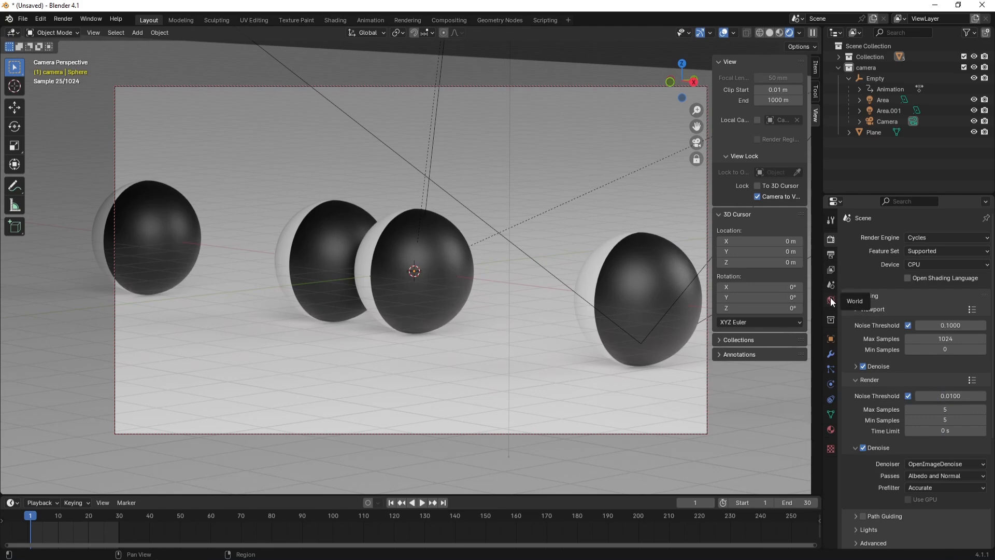
pyautogui.click(831, 256)
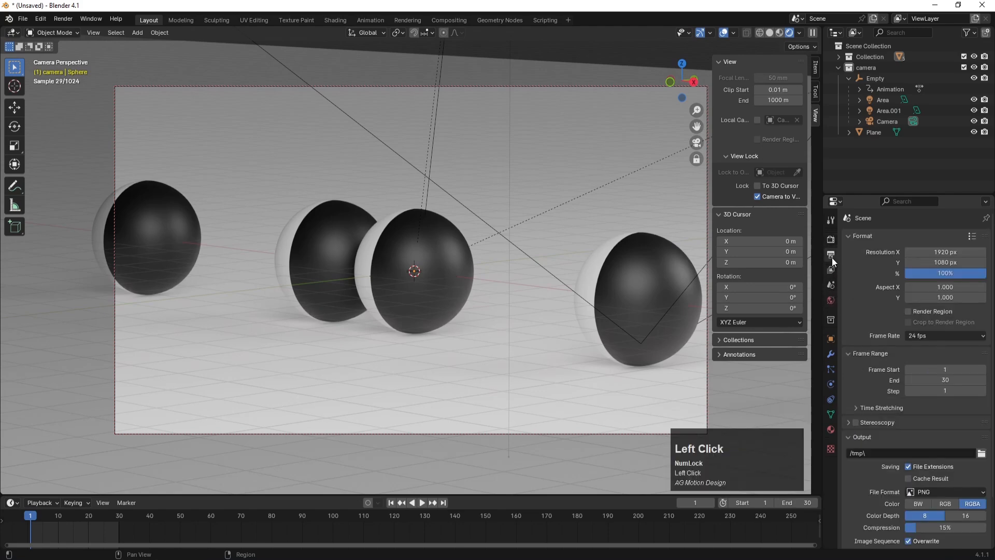
pyautogui.scroll(-3, 889, 385)
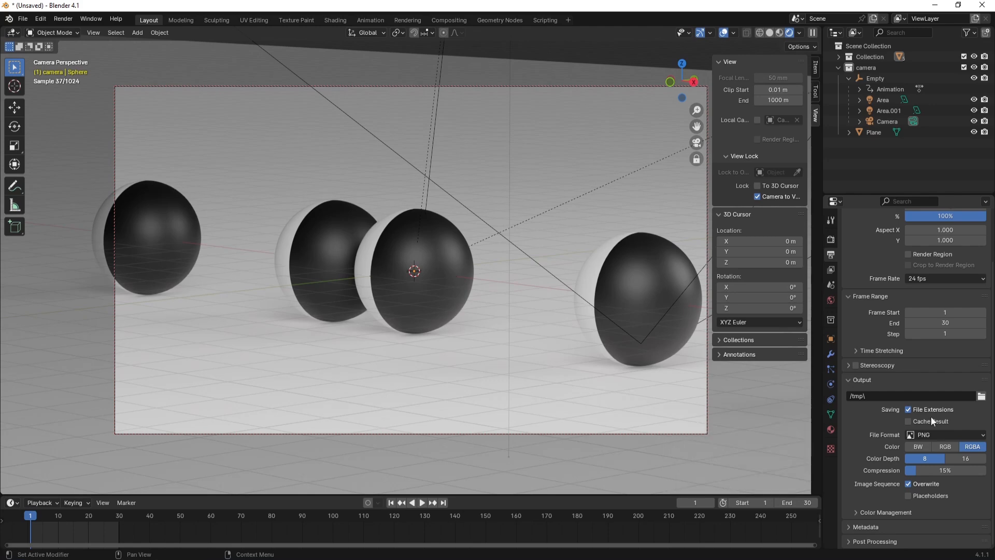
pyautogui.click(946, 447)
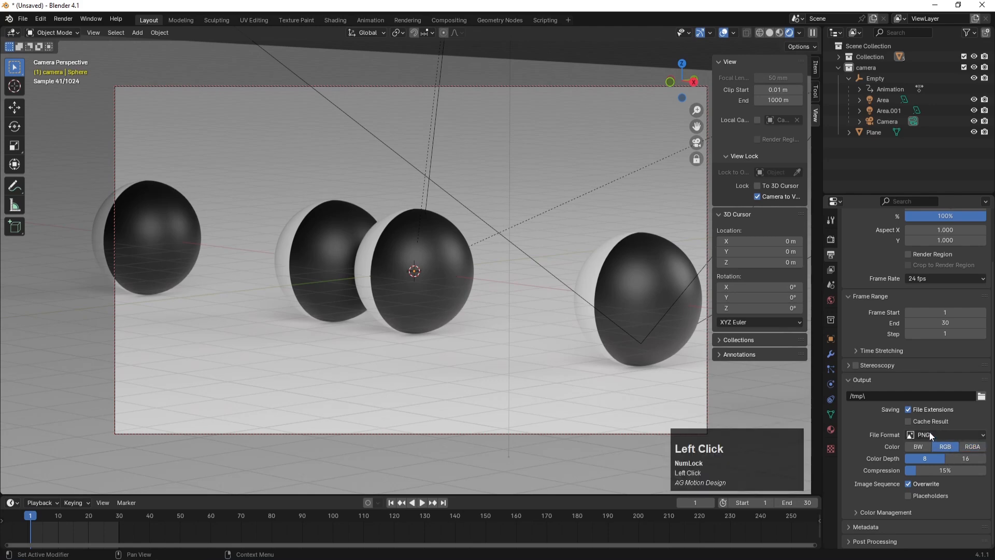
pyautogui.click(980, 397)
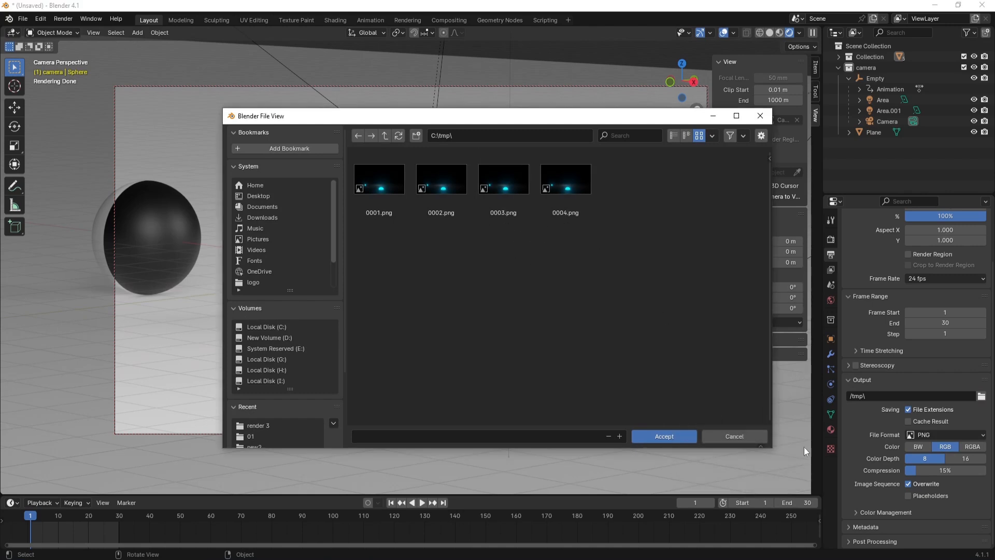
pyautogui.click(735, 436)
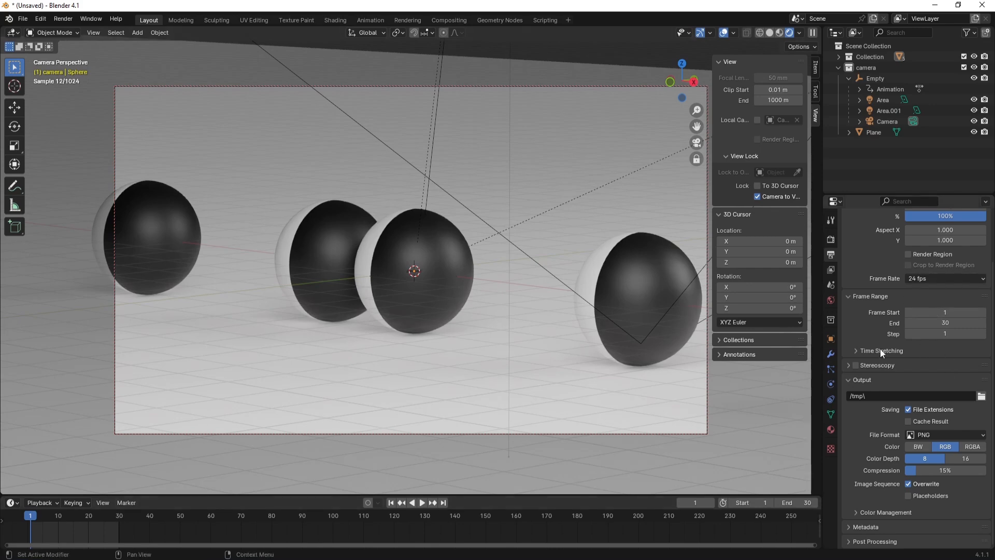
# Step: Set the output frame rate to 30 fps
pyautogui.scroll(-2, 883, 353)
pyautogui.scroll(2, 879, 354)
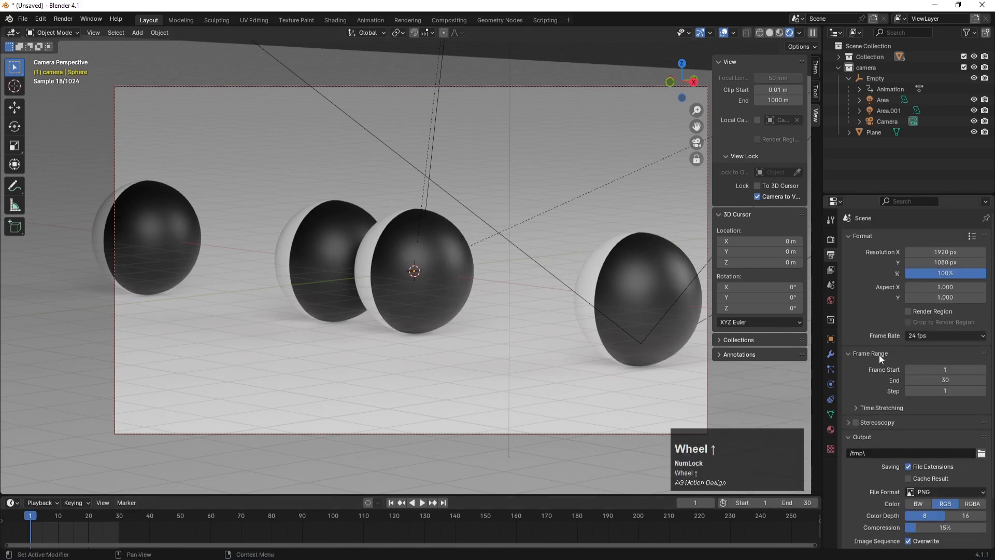
pyautogui.scroll(-2, 879, 354)
pyautogui.click(914, 278)
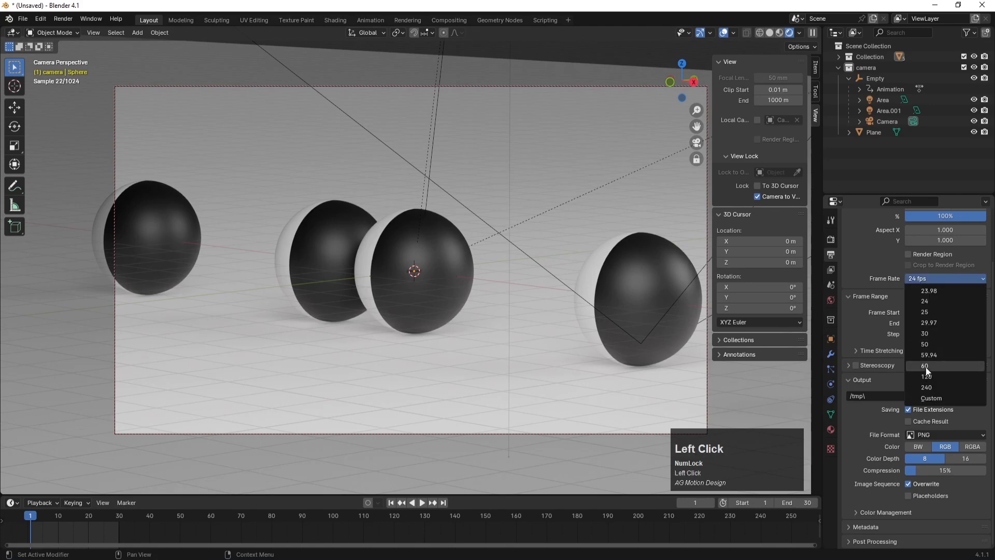
pyautogui.click(923, 344)
pyautogui.click(921, 281)
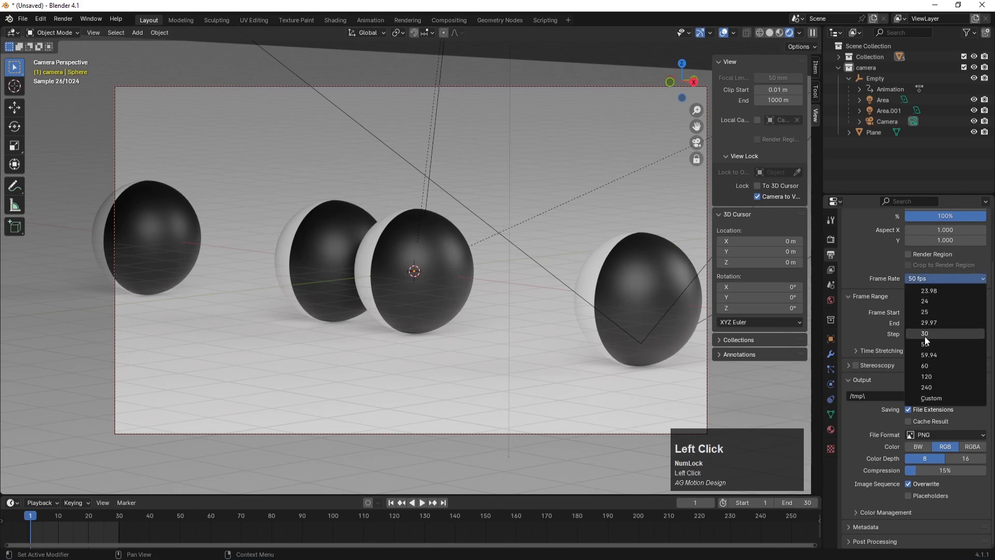
pyautogui.click(923, 334)
pyautogui.scroll(-1, 863, 489)
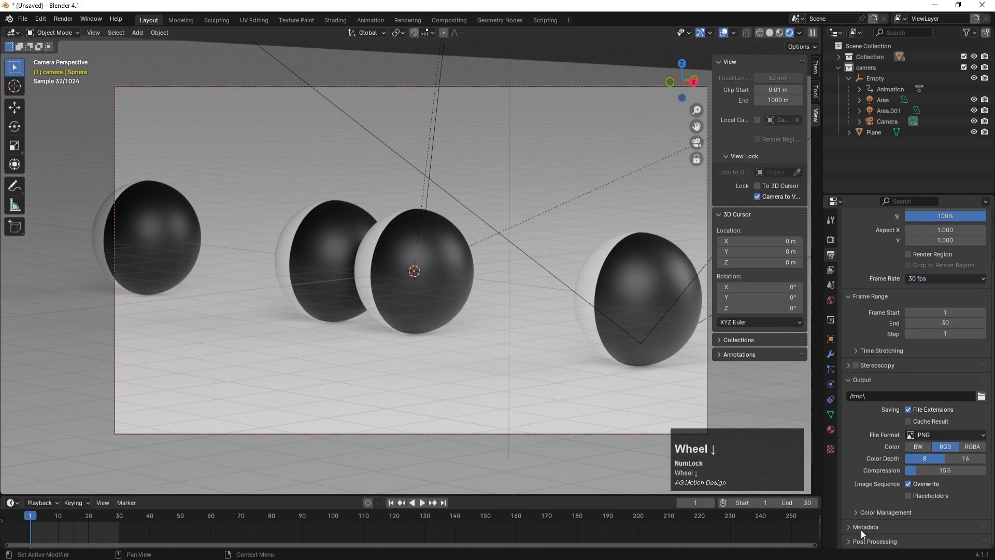
pyautogui.scroll(3, 860, 326)
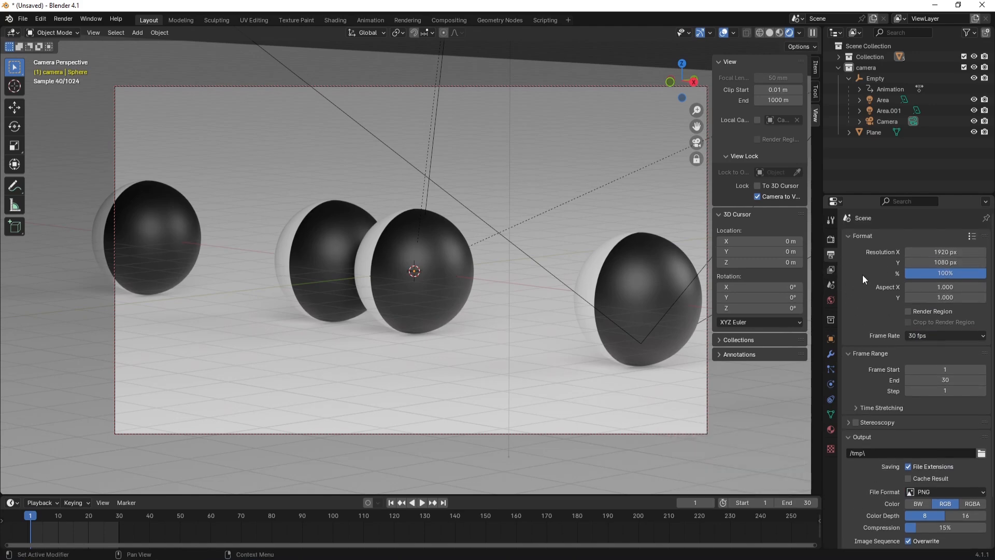
# Step: Set the Cycles render time limit to 8000 seconds
pyautogui.click(831, 238)
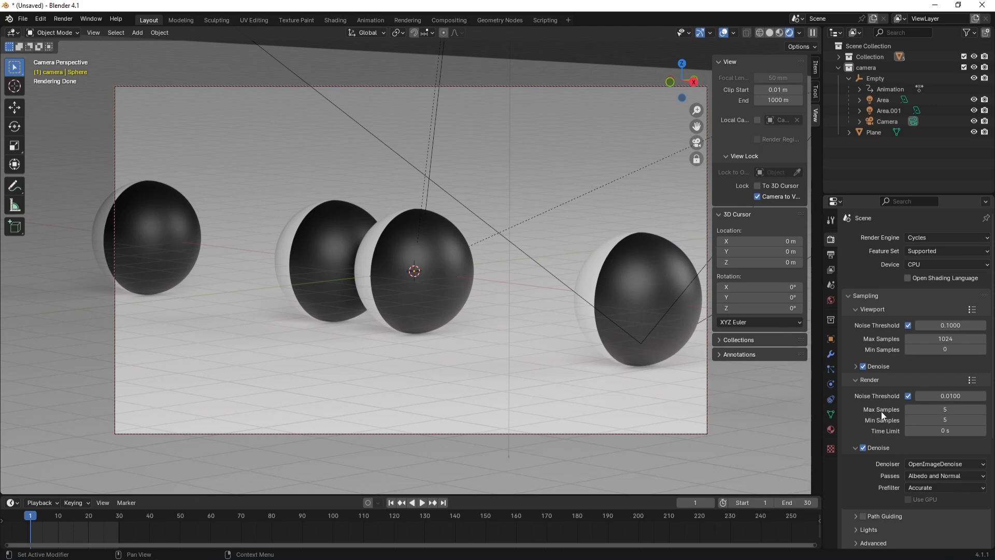
pyautogui.press('Num_Lock')
pyautogui.click(944, 431)
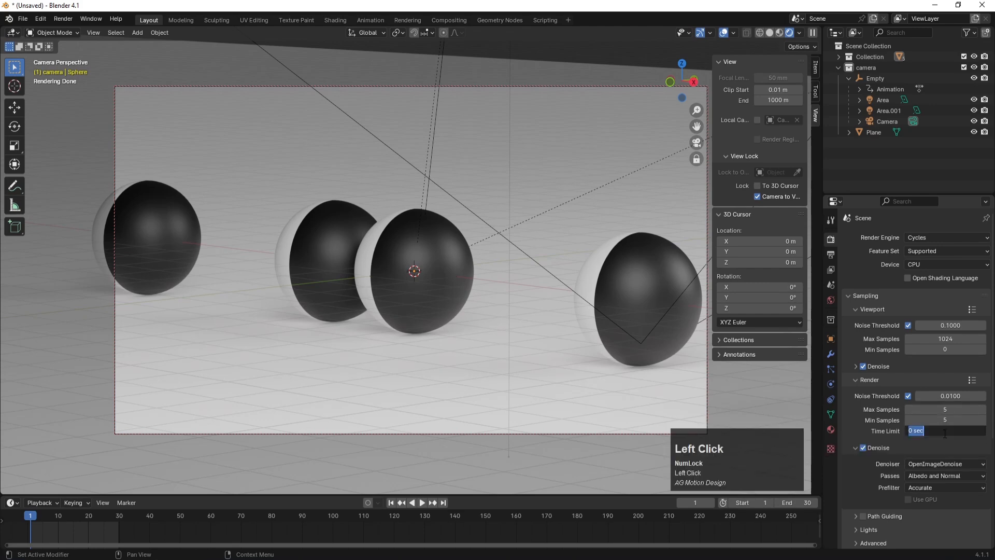
pyautogui.write('8000')
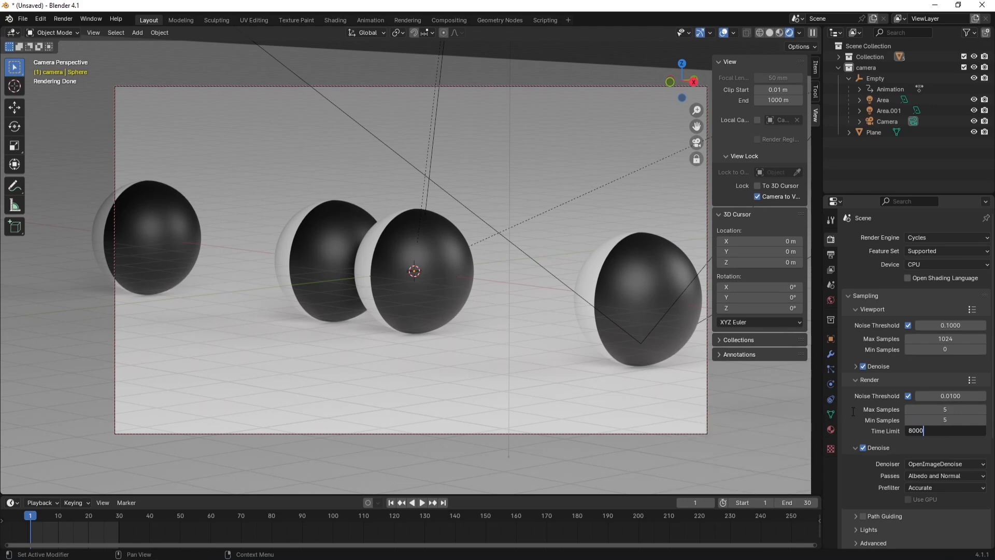
pyautogui.click(900, 428)
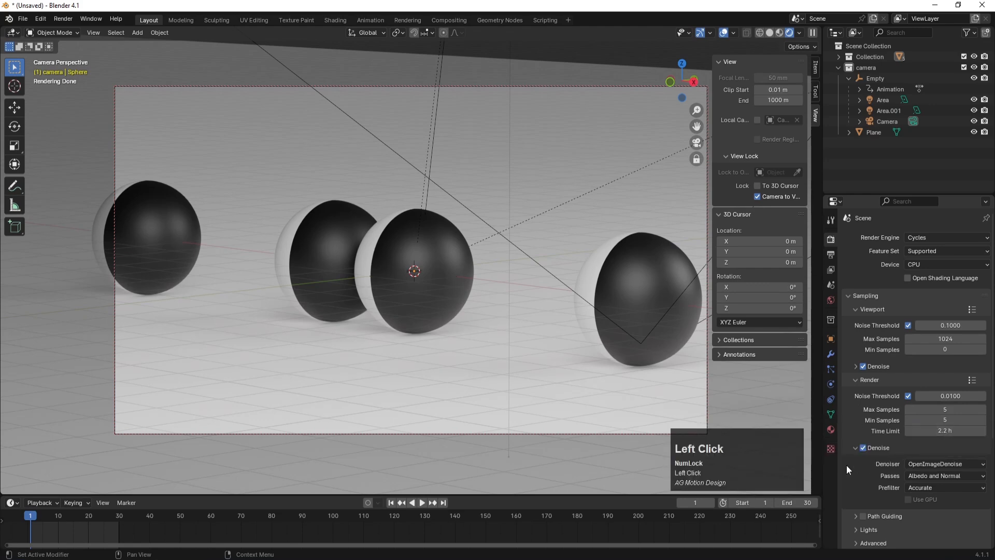